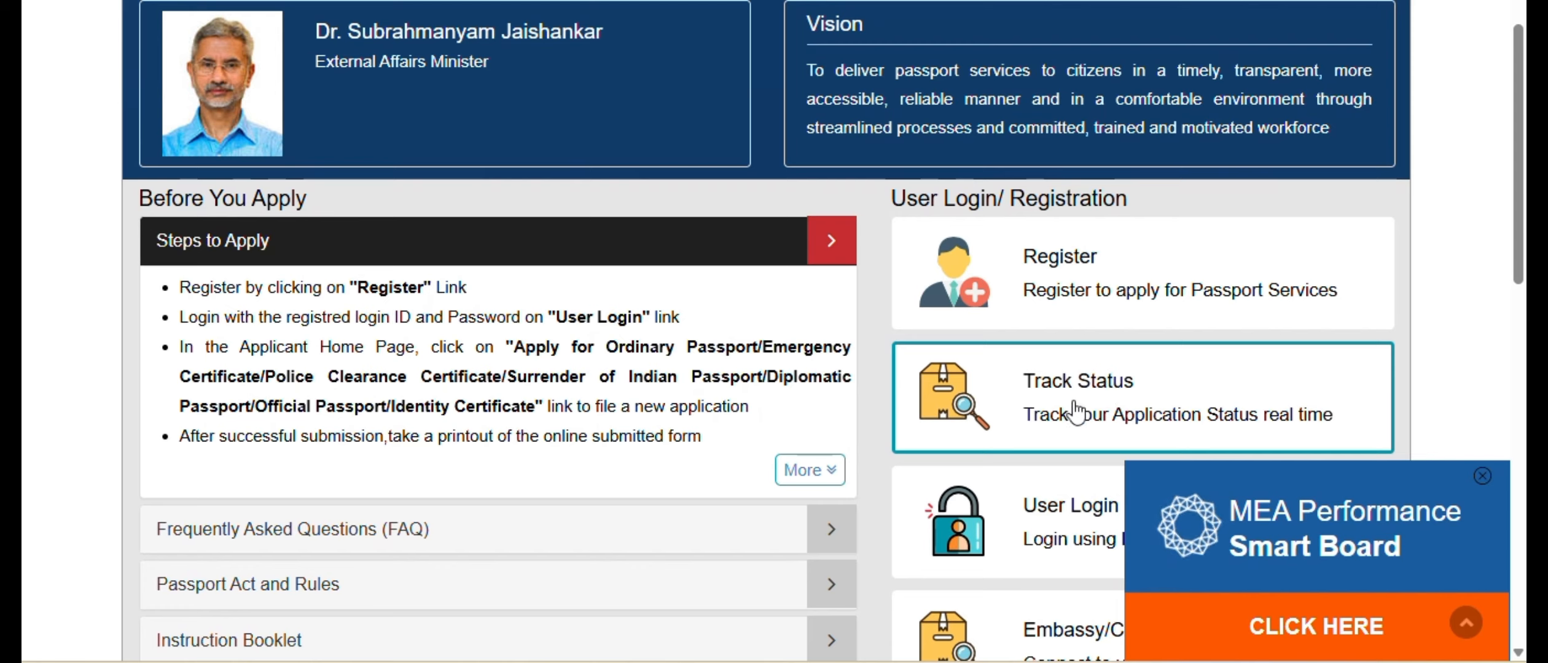
- Open the registration form for Passport Services and set the Embassy/Consulate to Canada - Toronto
left_click(1060, 288)
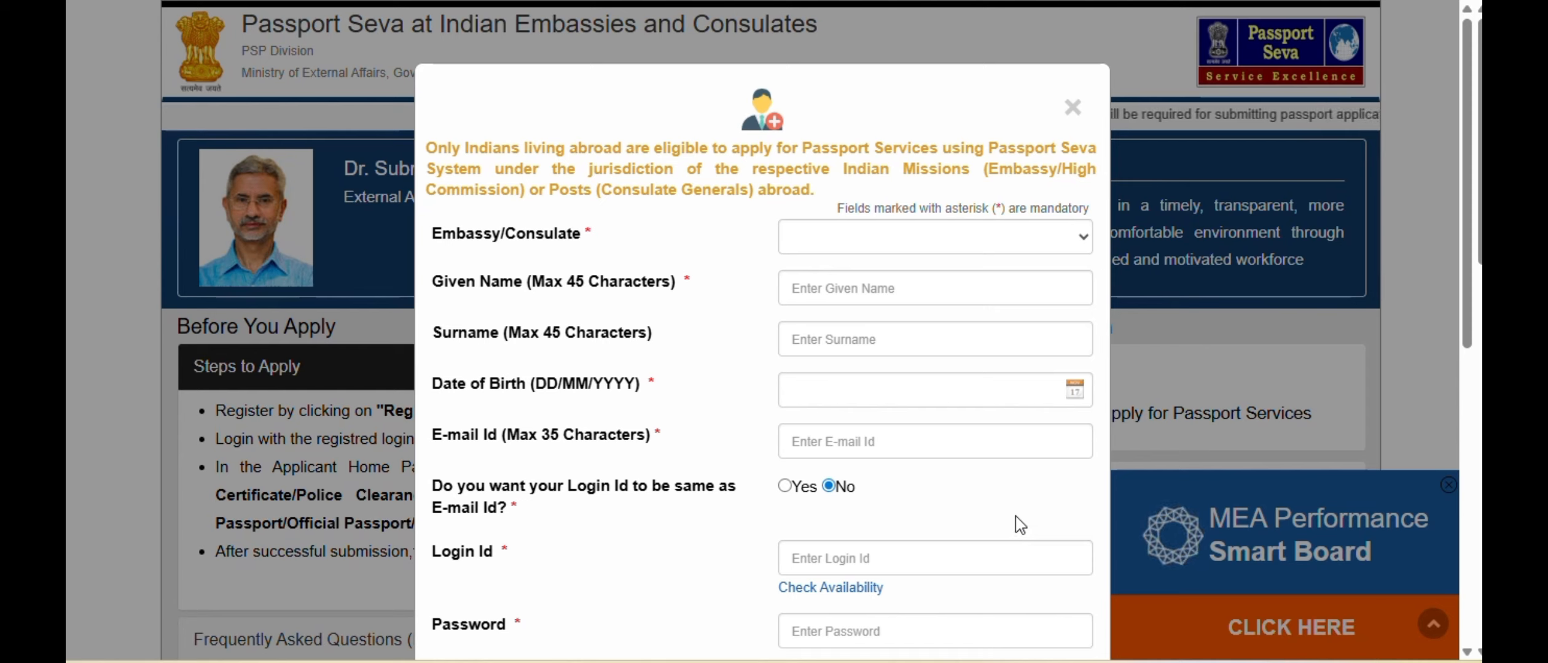
left_click(847, 246)
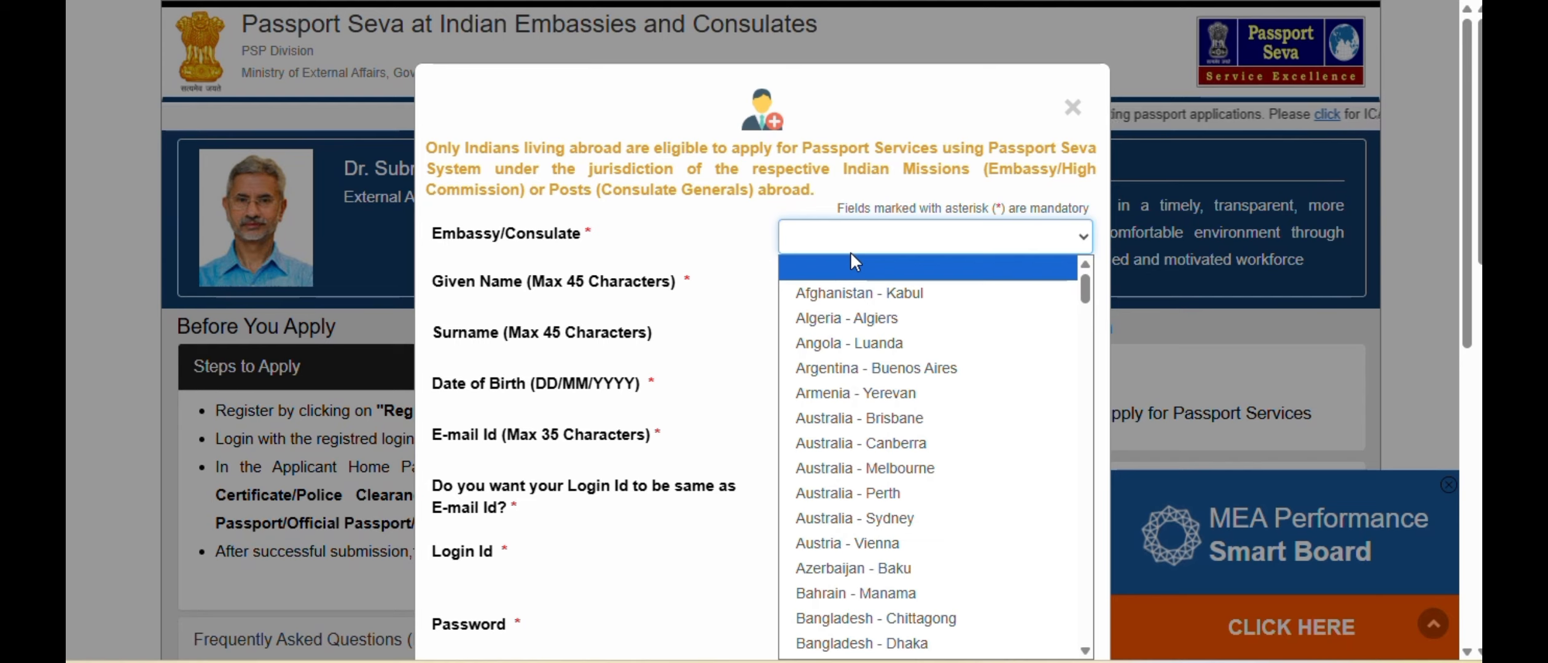
type("can")
key("Down")
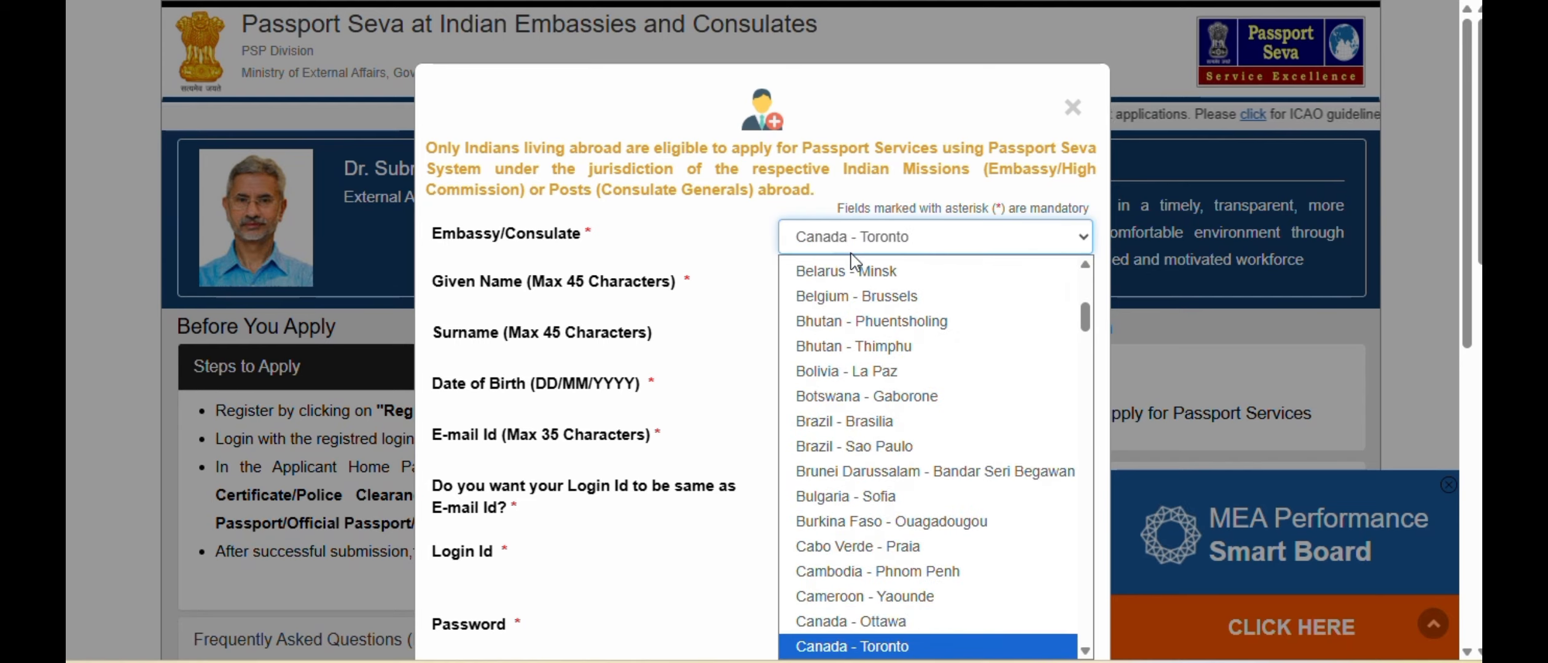
key("Return")
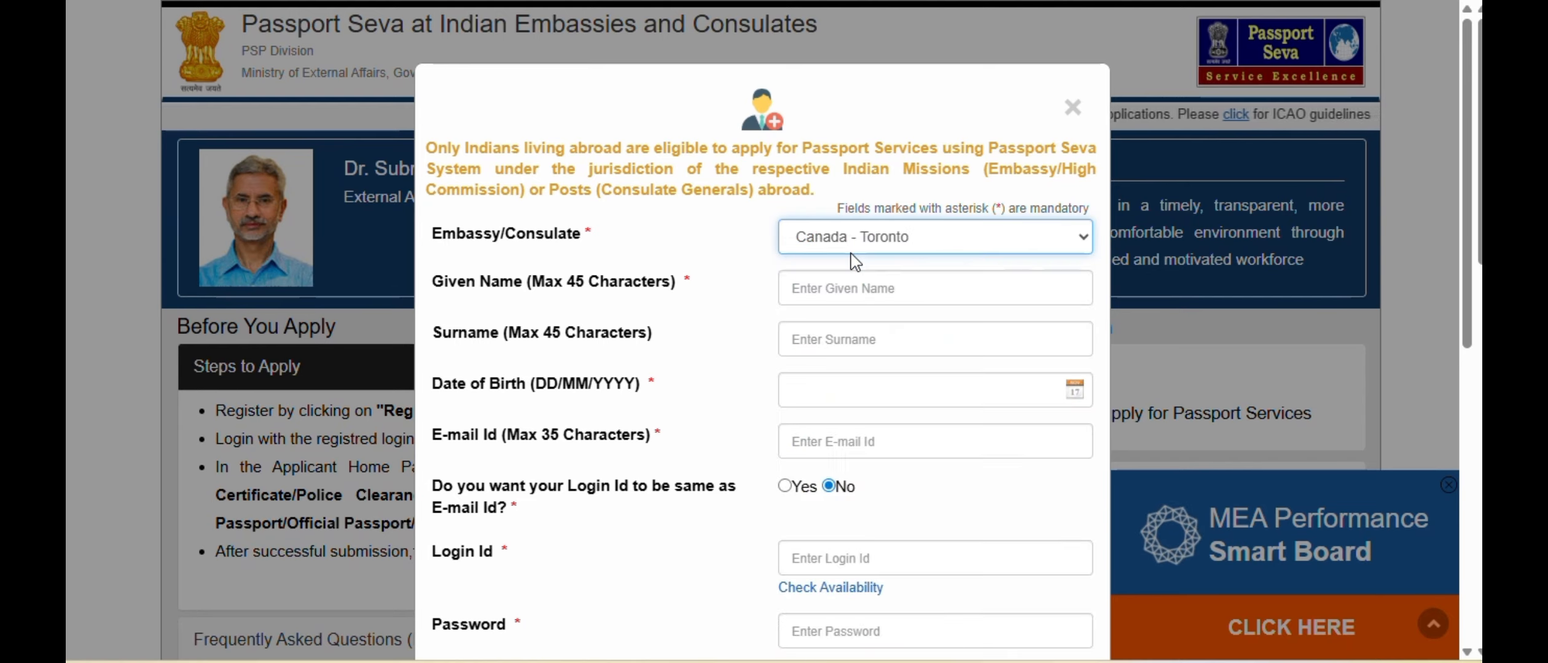
left_click(699, 349)
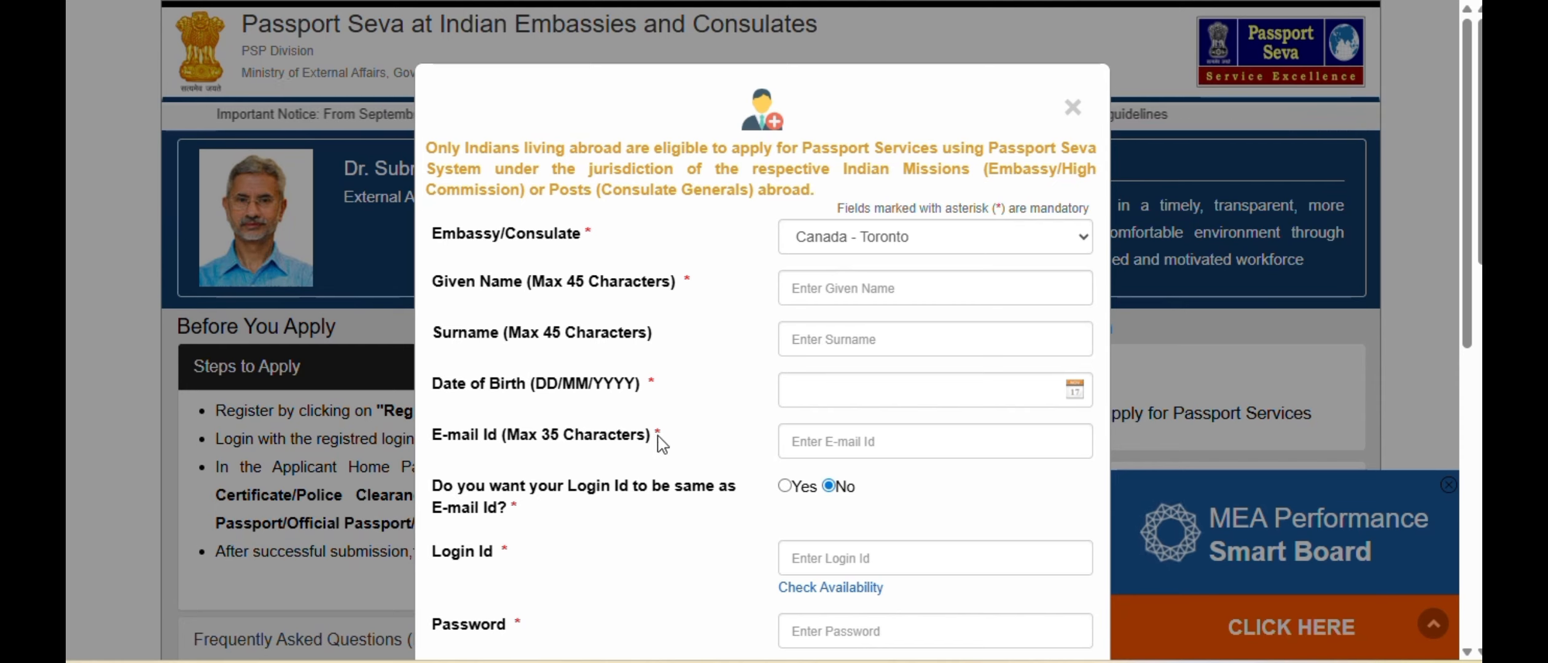
- Examine the remaining registration fields, from the personal and login details to the hint question and displayed characters
scroll(692, 443, "down", 3)
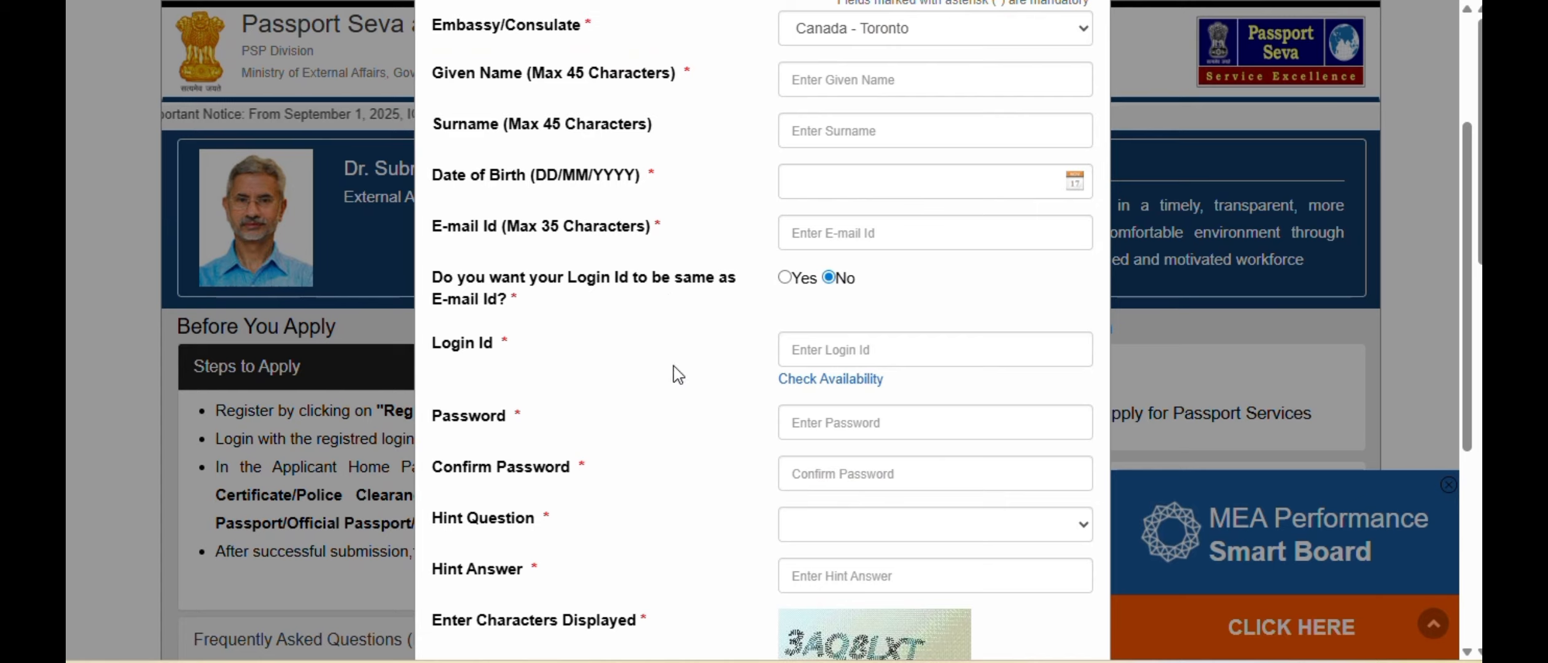
scroll(684, 452, "down", 2)
scroll(732, 522, "down", 2)
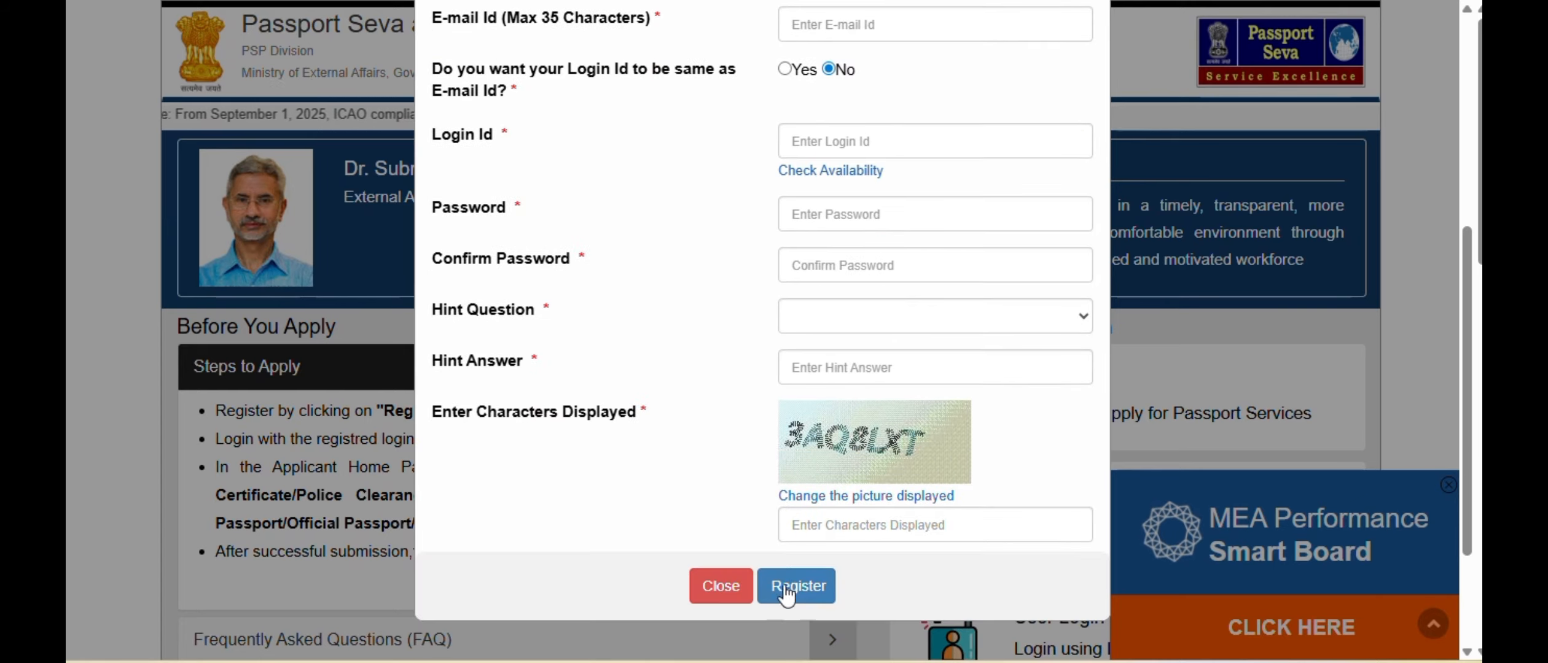
scroll(731, 473, "up", 5)
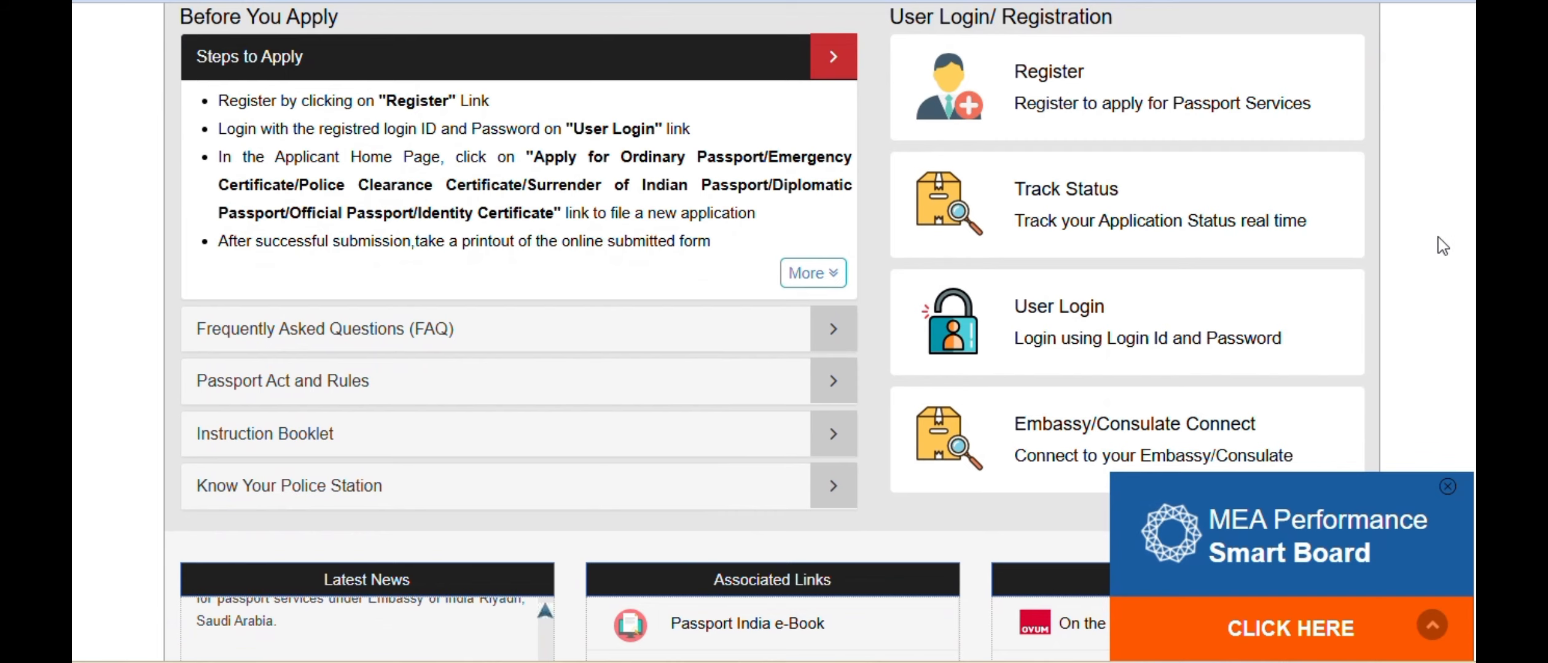
- Go to the user login and start a Police Clearance Certificate application from the applicant home page
left_click(1149, 319)
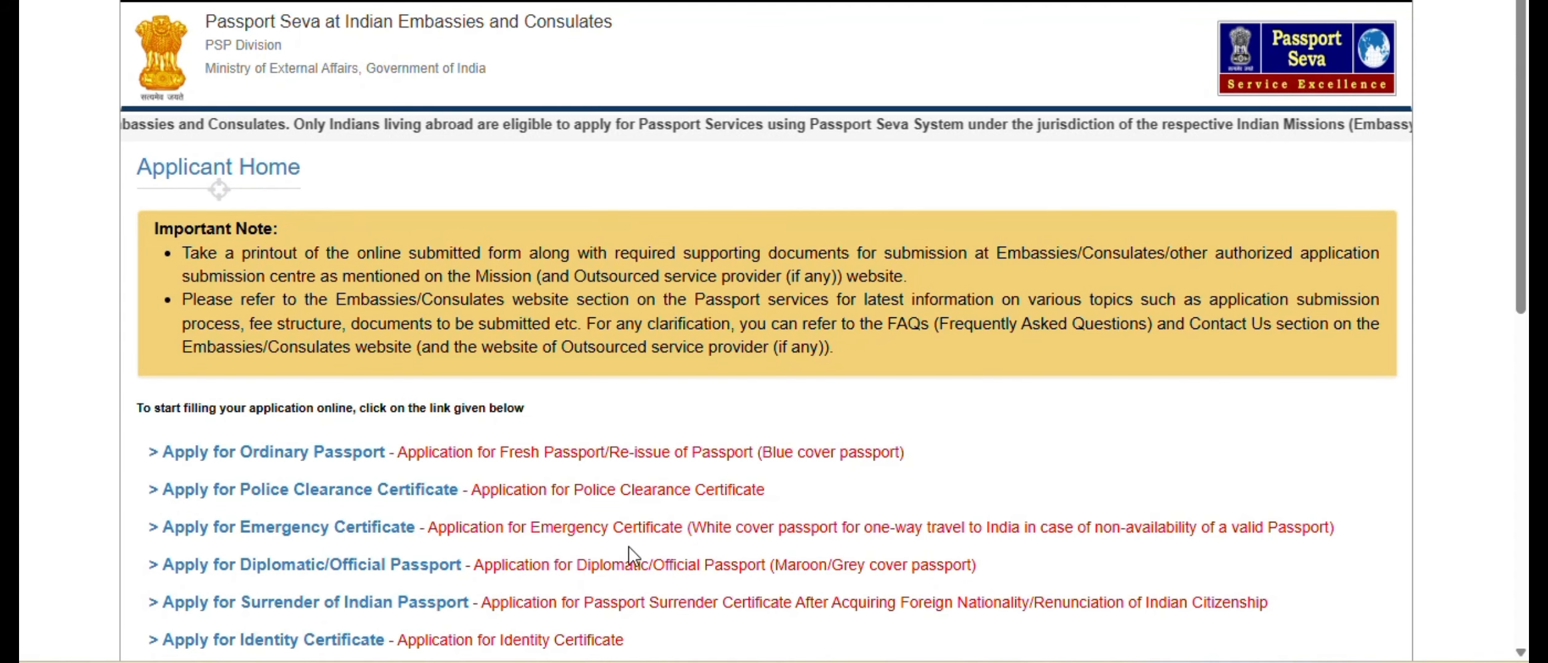
left_click(304, 490)
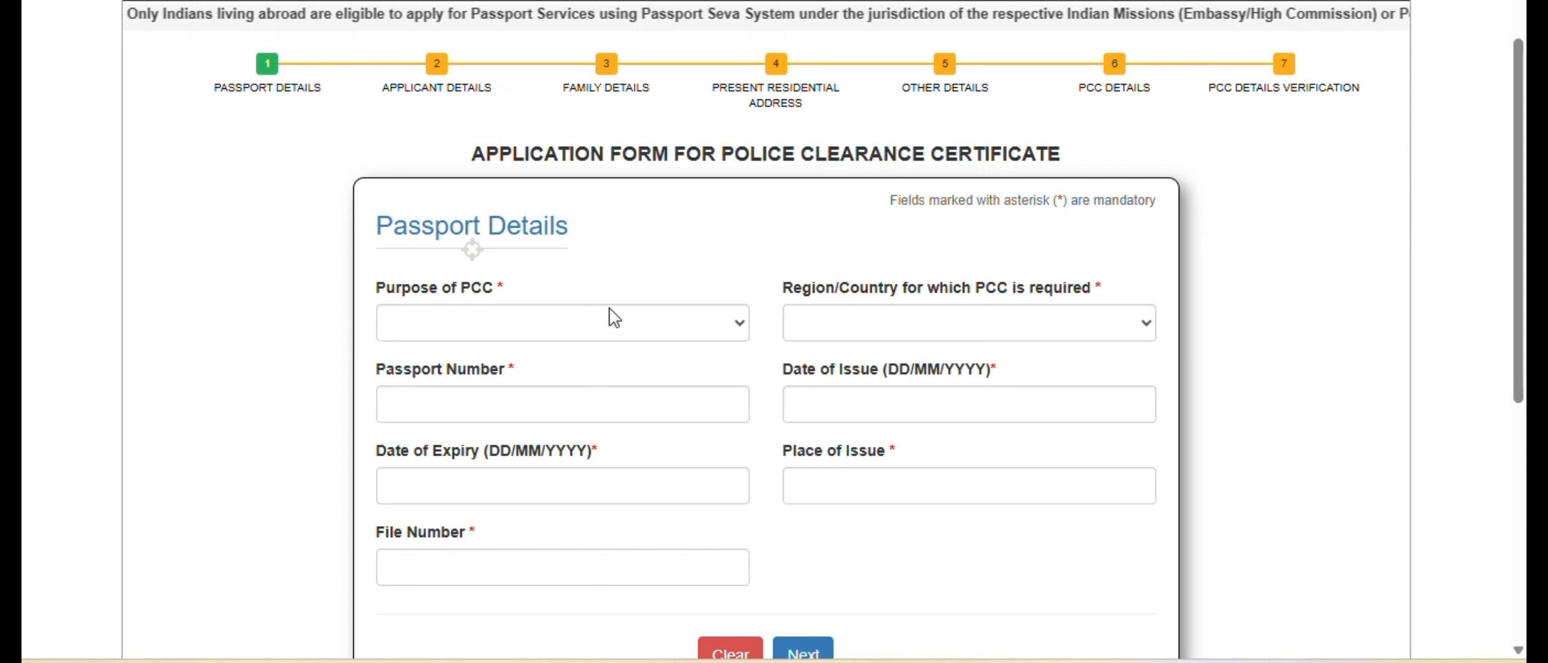
- Set the purpose of PCC to Residence Permit and the country for which it is required to Canada
left_click(547, 332)
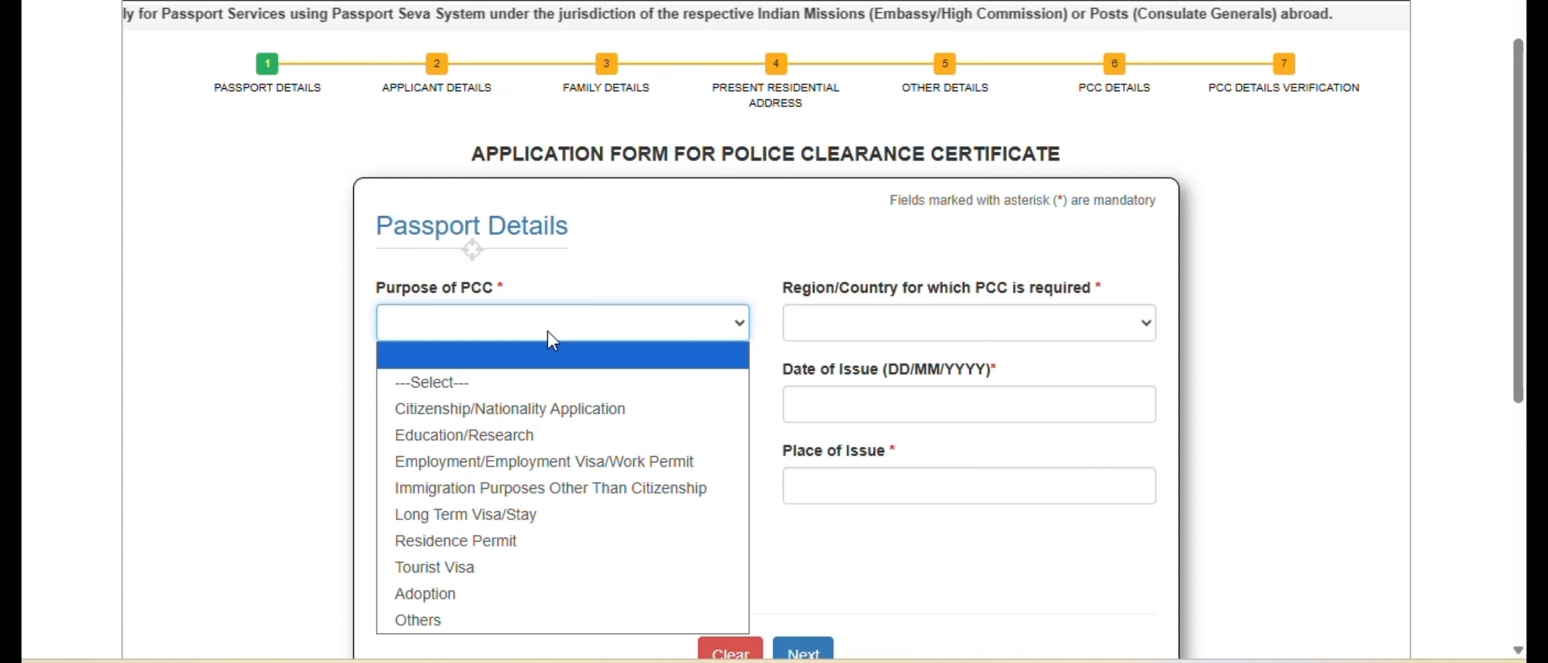
left_click(516, 542)
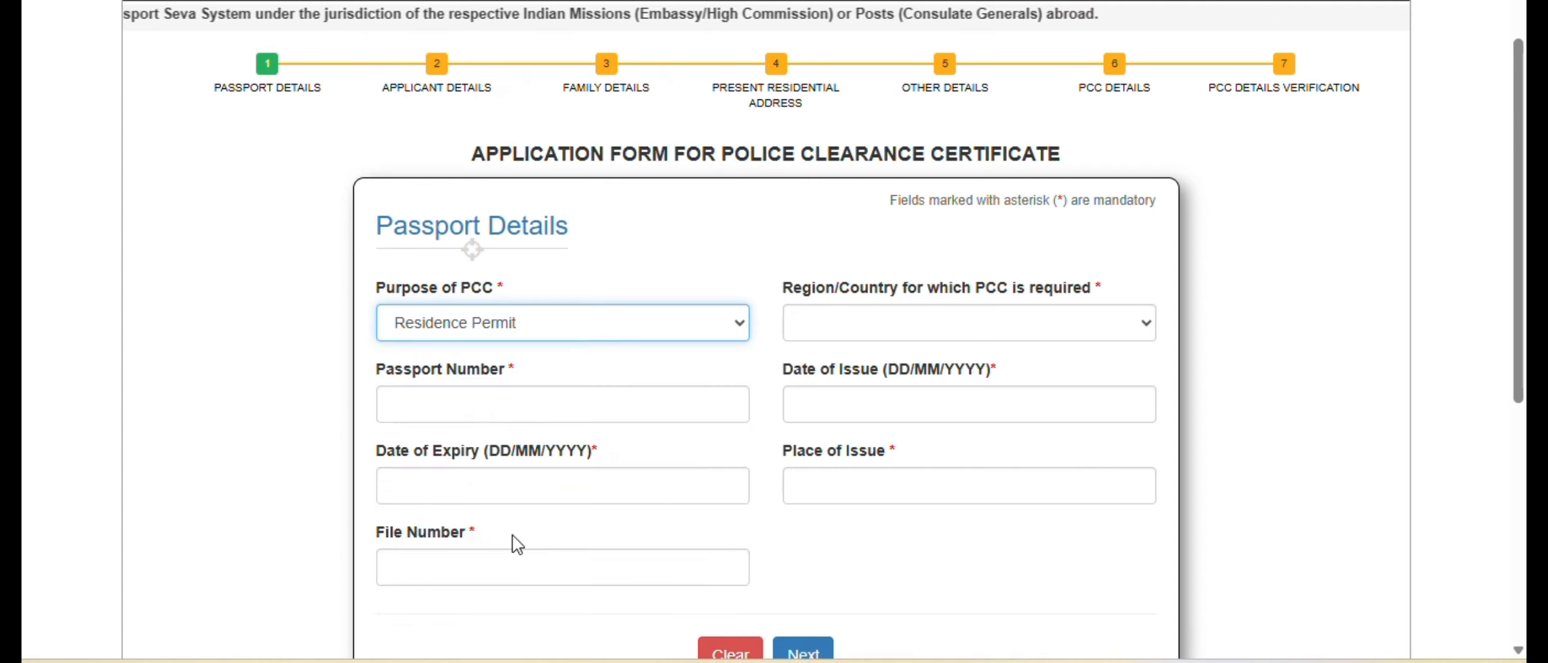
left_click(866, 334)
type("canada")
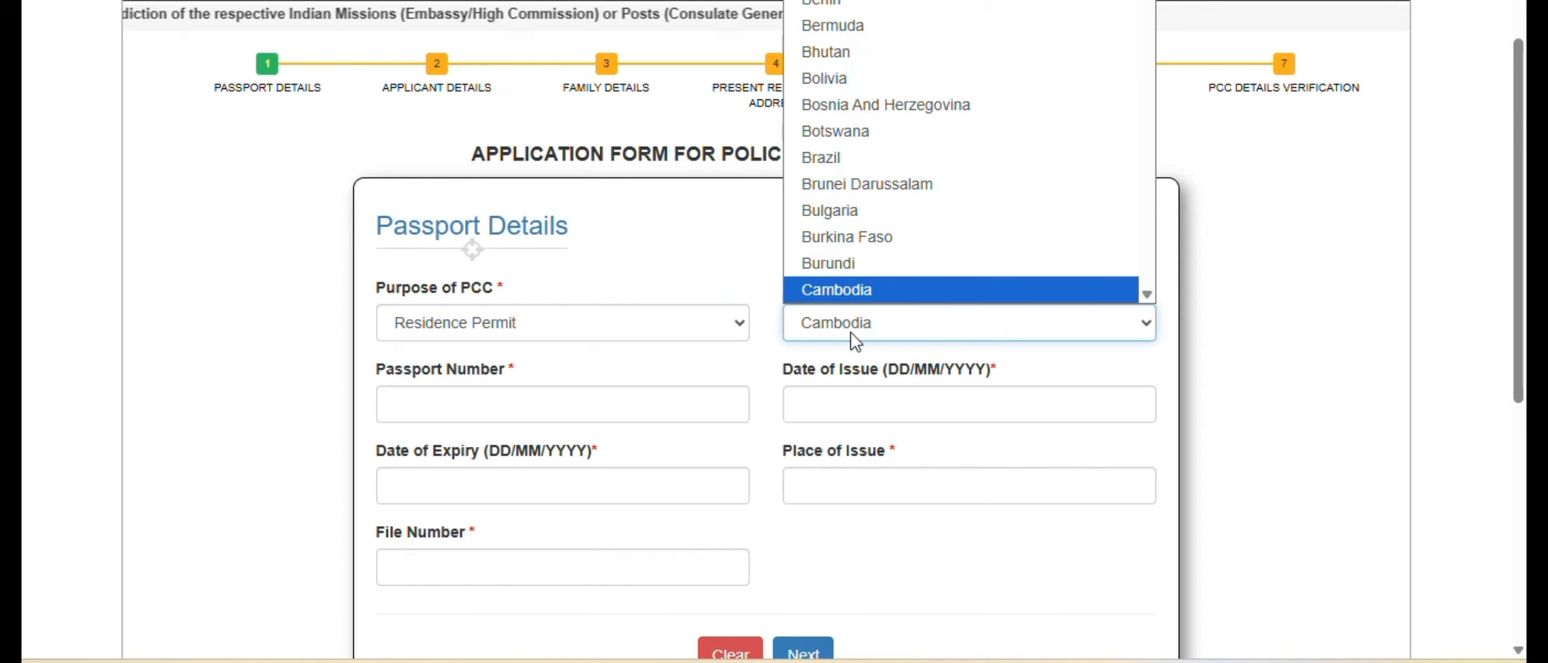
key("Return")
- Fill in the passport number and set the passport's date of issue to 01/09/2020
left_click(689, 400)
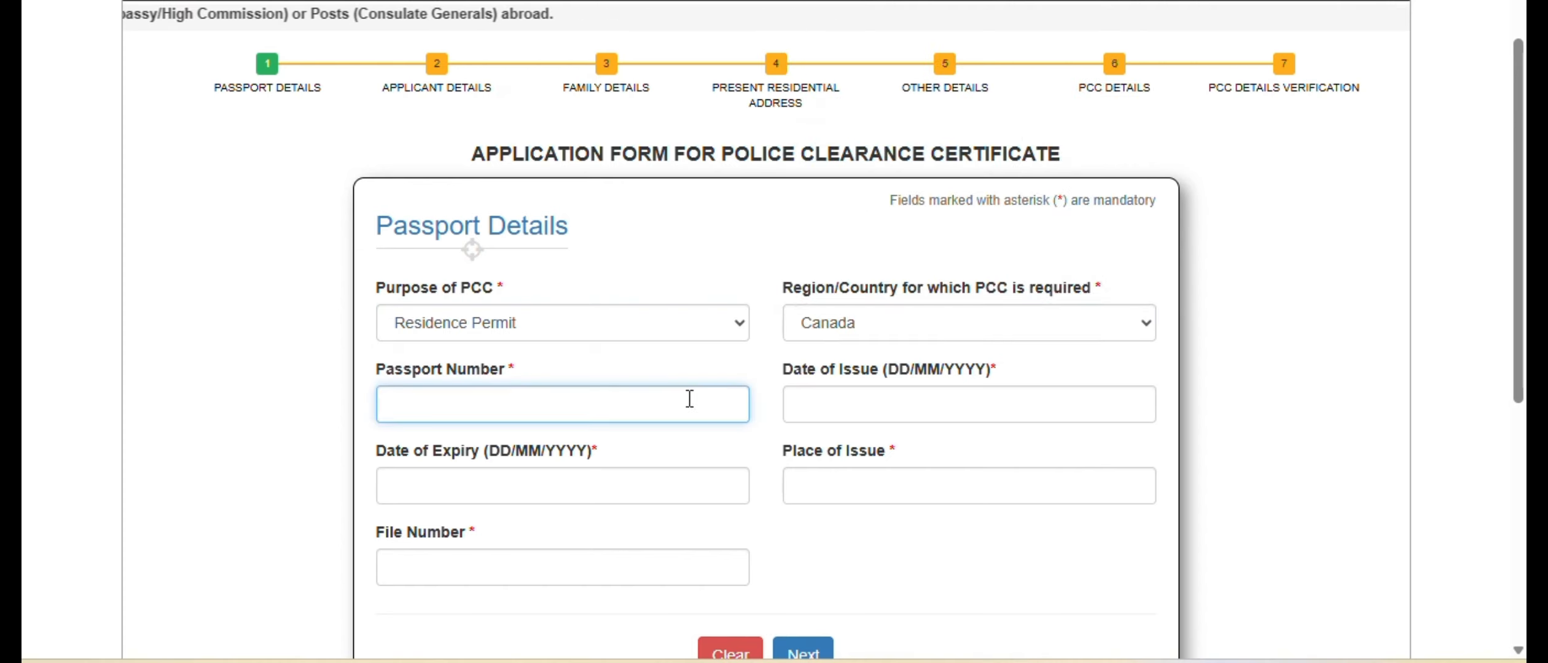
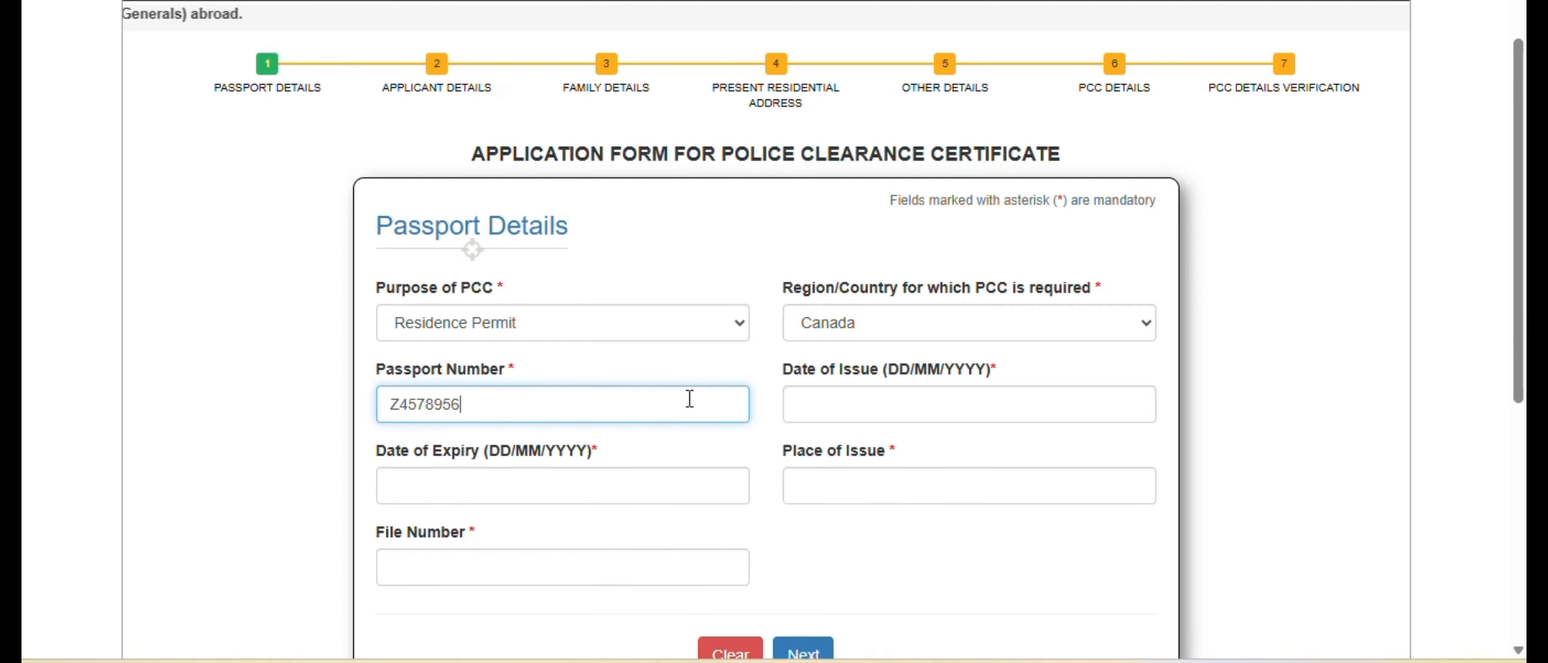
left_click(850, 401)
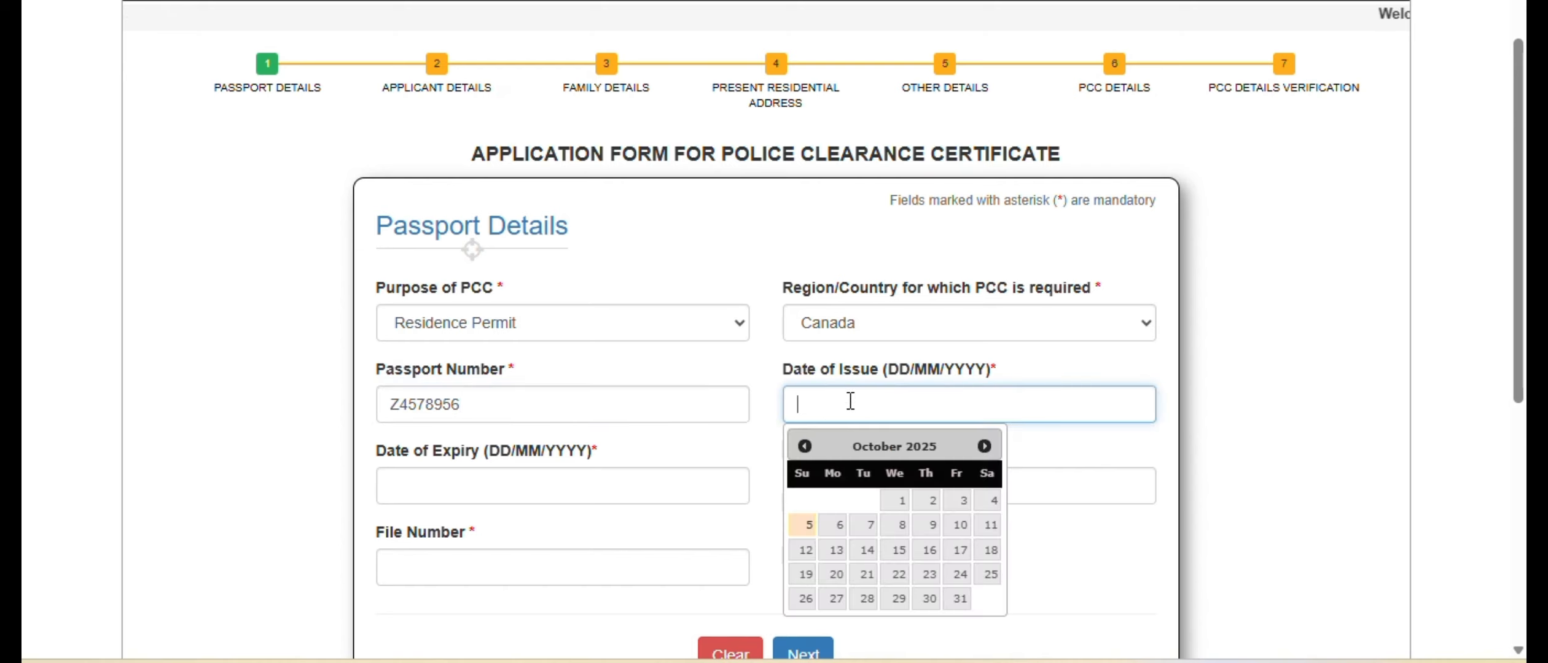
left_click(802, 445)
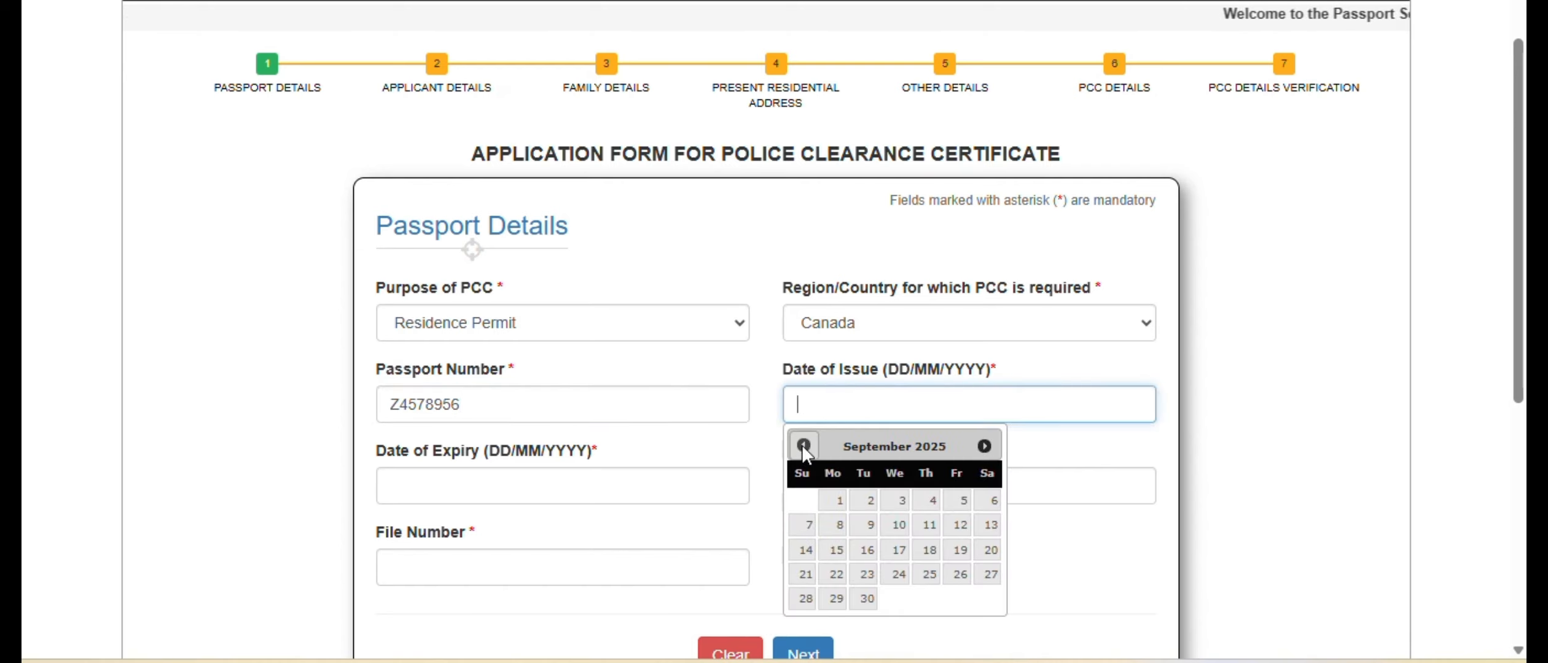
left_click(838, 501)
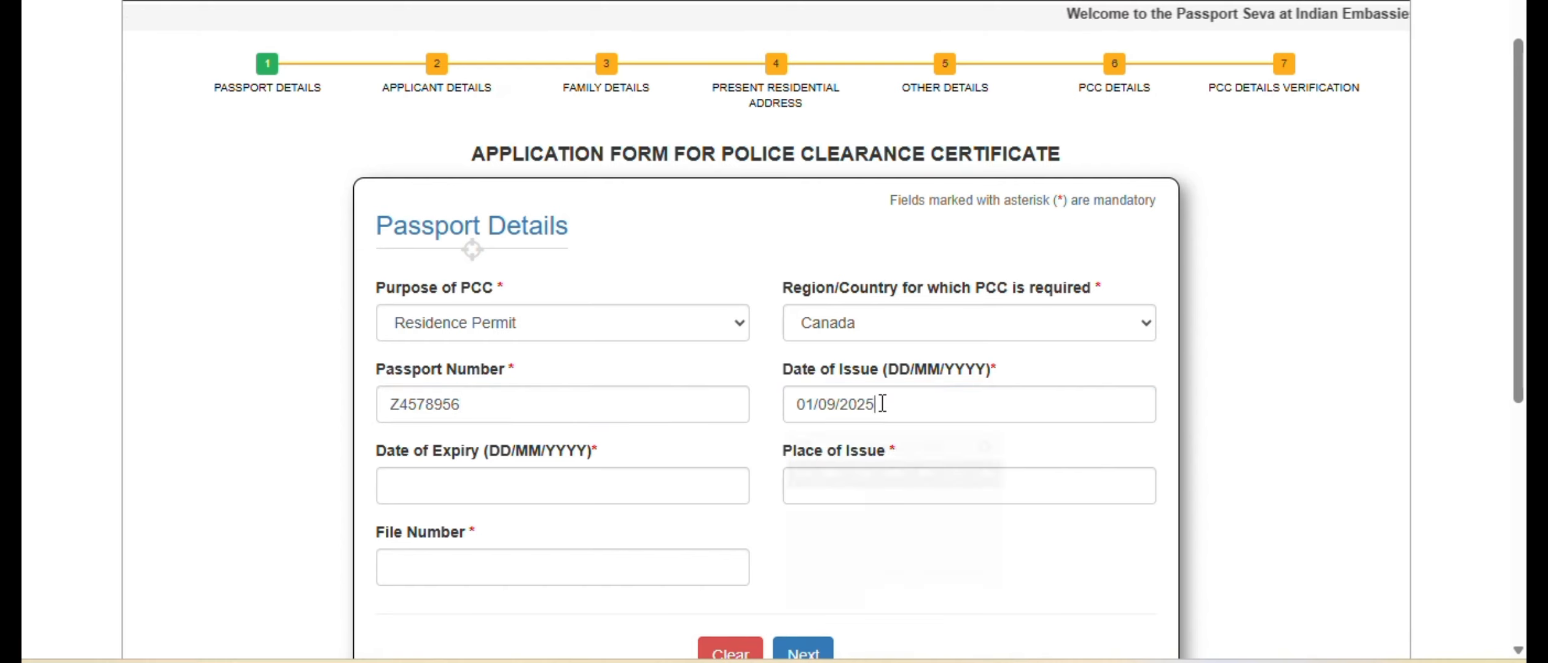
left_click(875, 404)
key("BackSpace")
type("0")
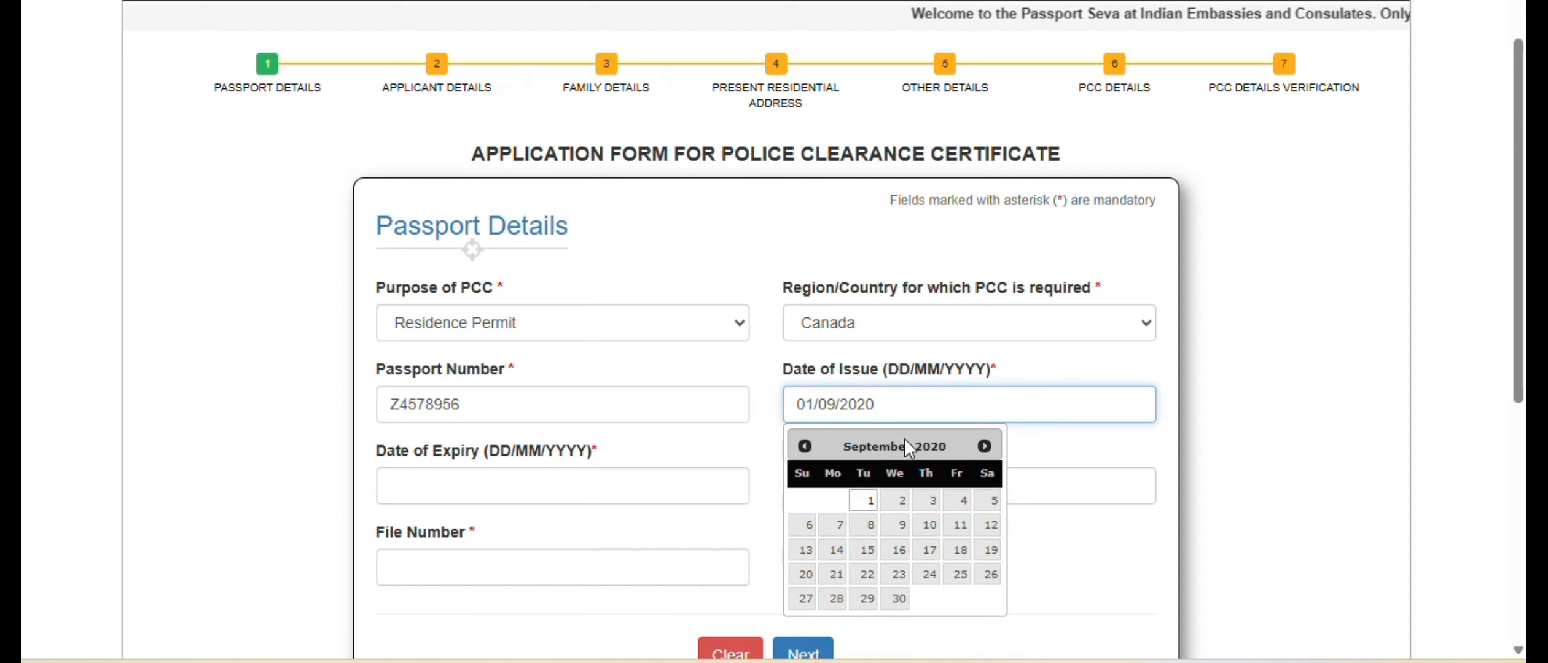
- Set the passport's date of expiry to 31/08/2030
left_click(527, 485)
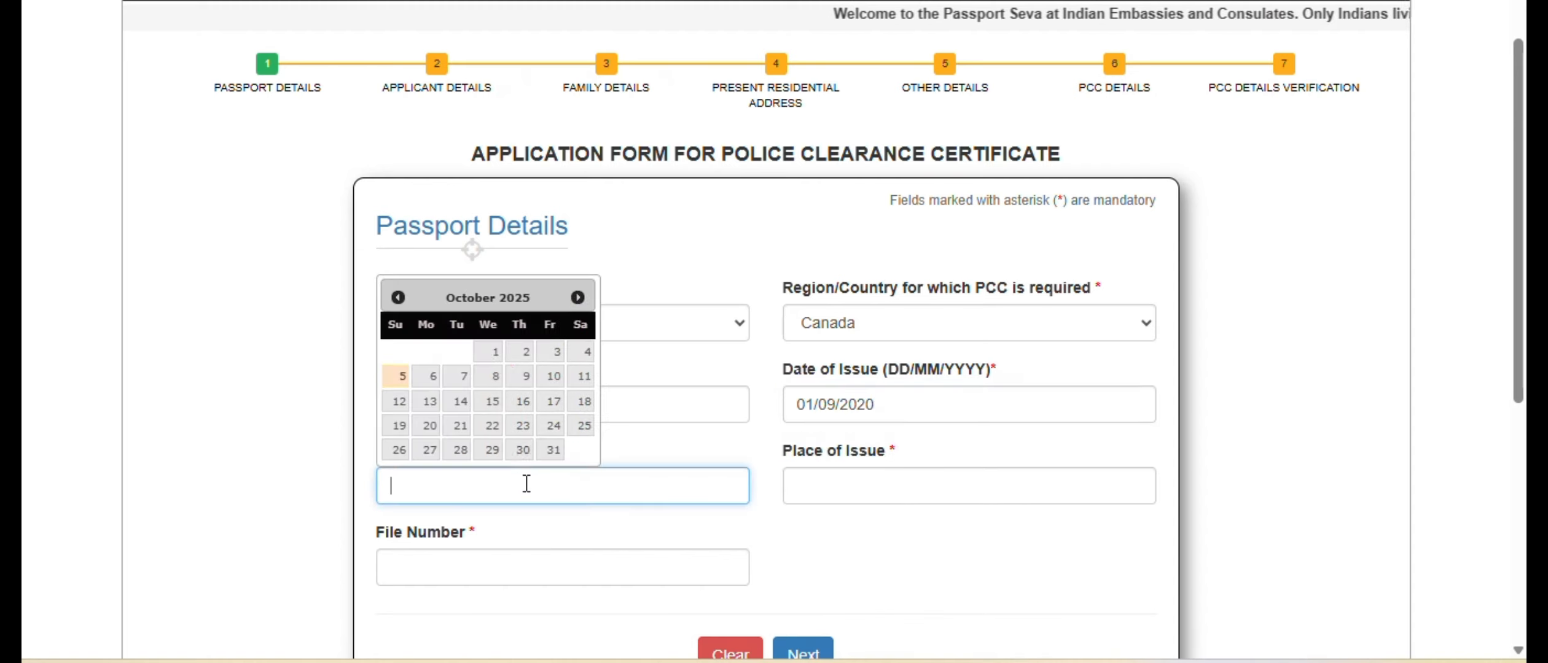
left_click(397, 298)
left_click(397, 297)
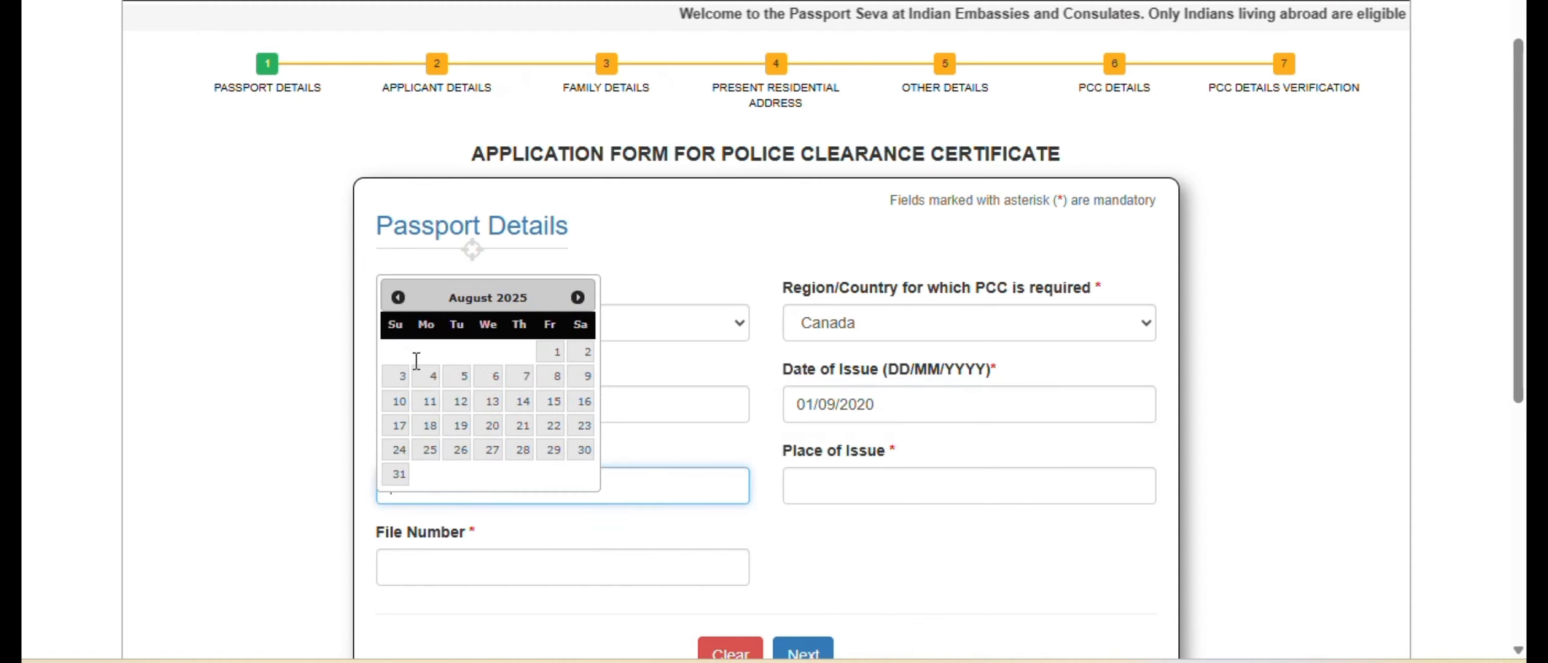
left_click(395, 474)
left_click(493, 477)
key("BackSpace")
key("BackSpace")
type("30")
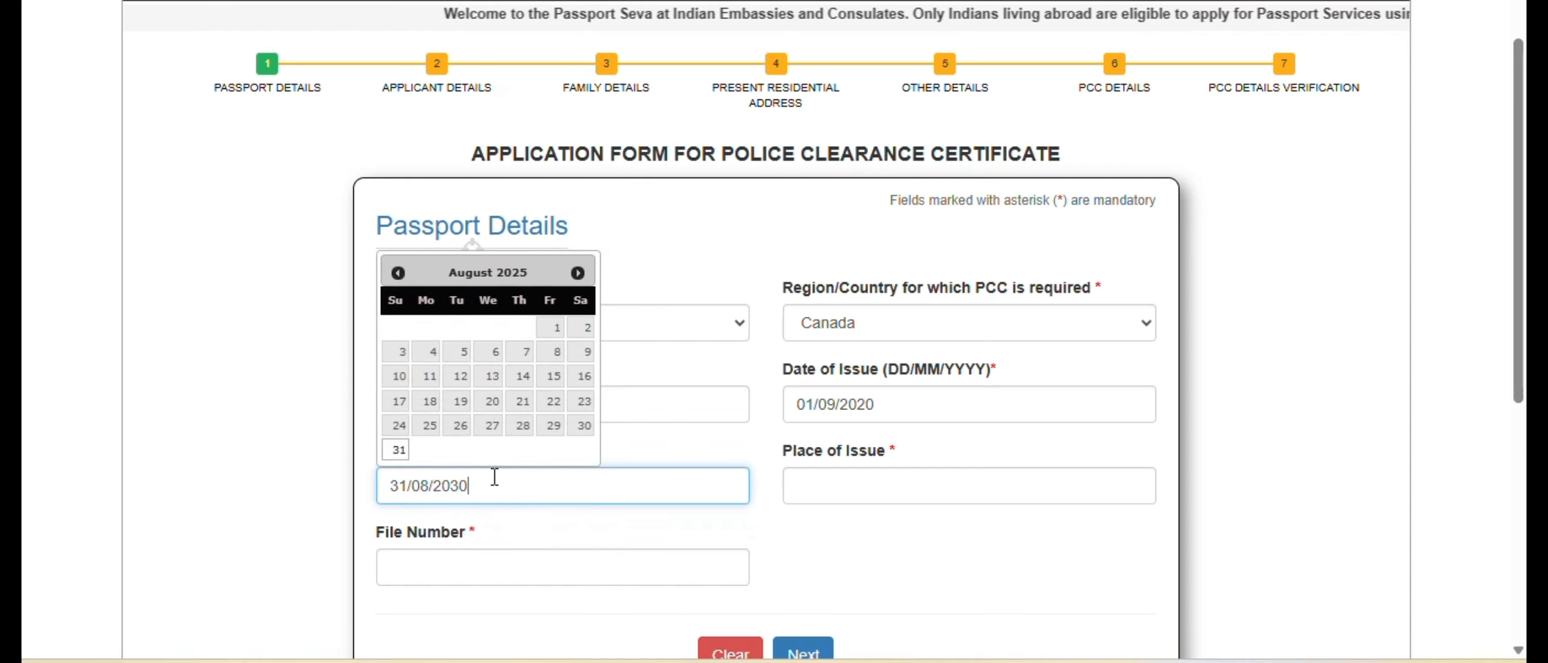
- Enter DELHI as the place of issue, fill in the passport file number and proceed to the applicant details
left_click(842, 476)
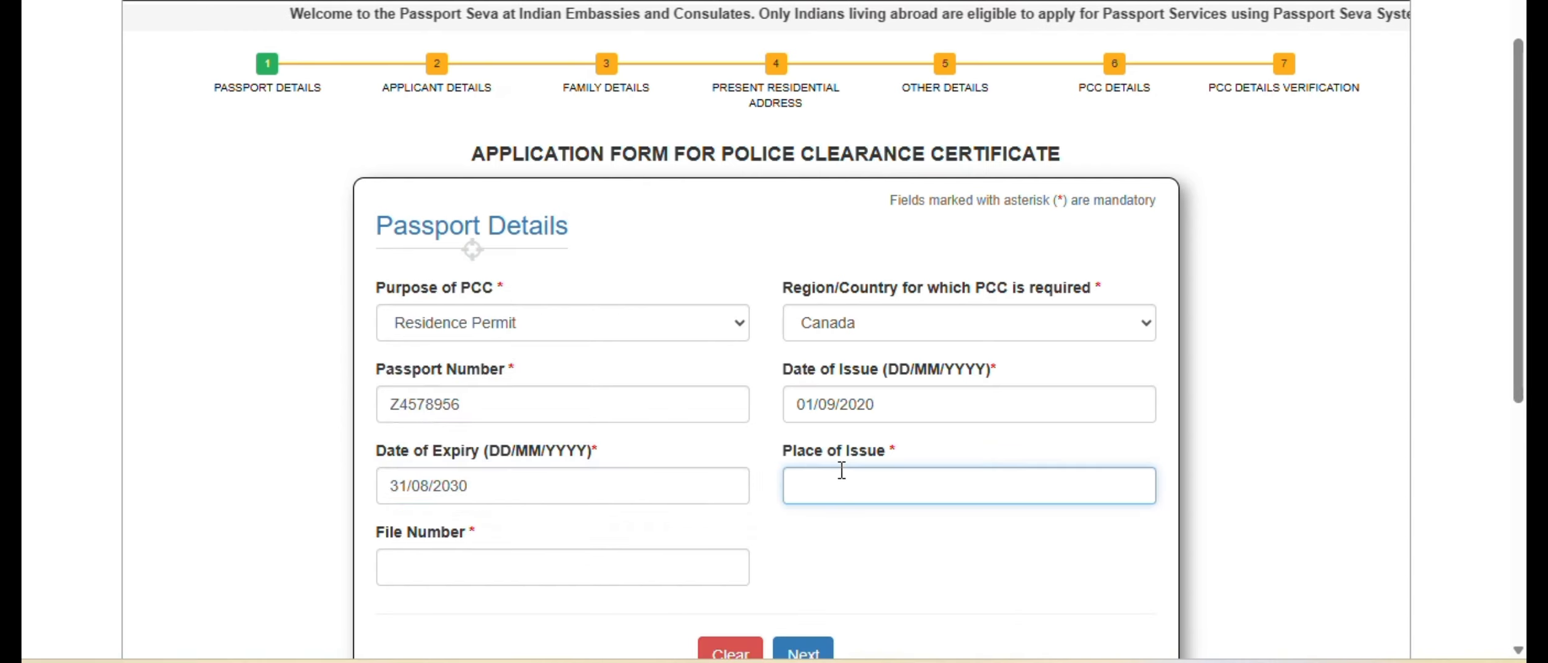
type("DELHI")
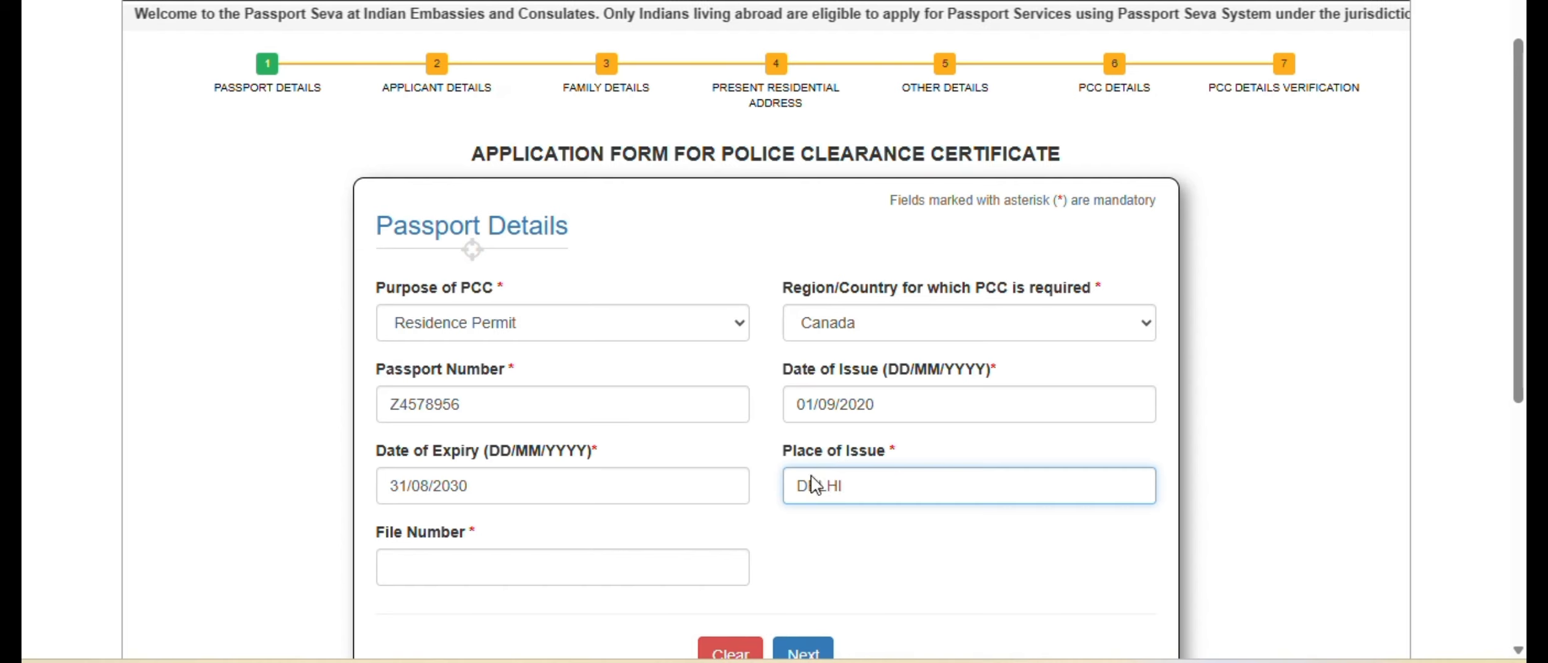
left_click(648, 570)
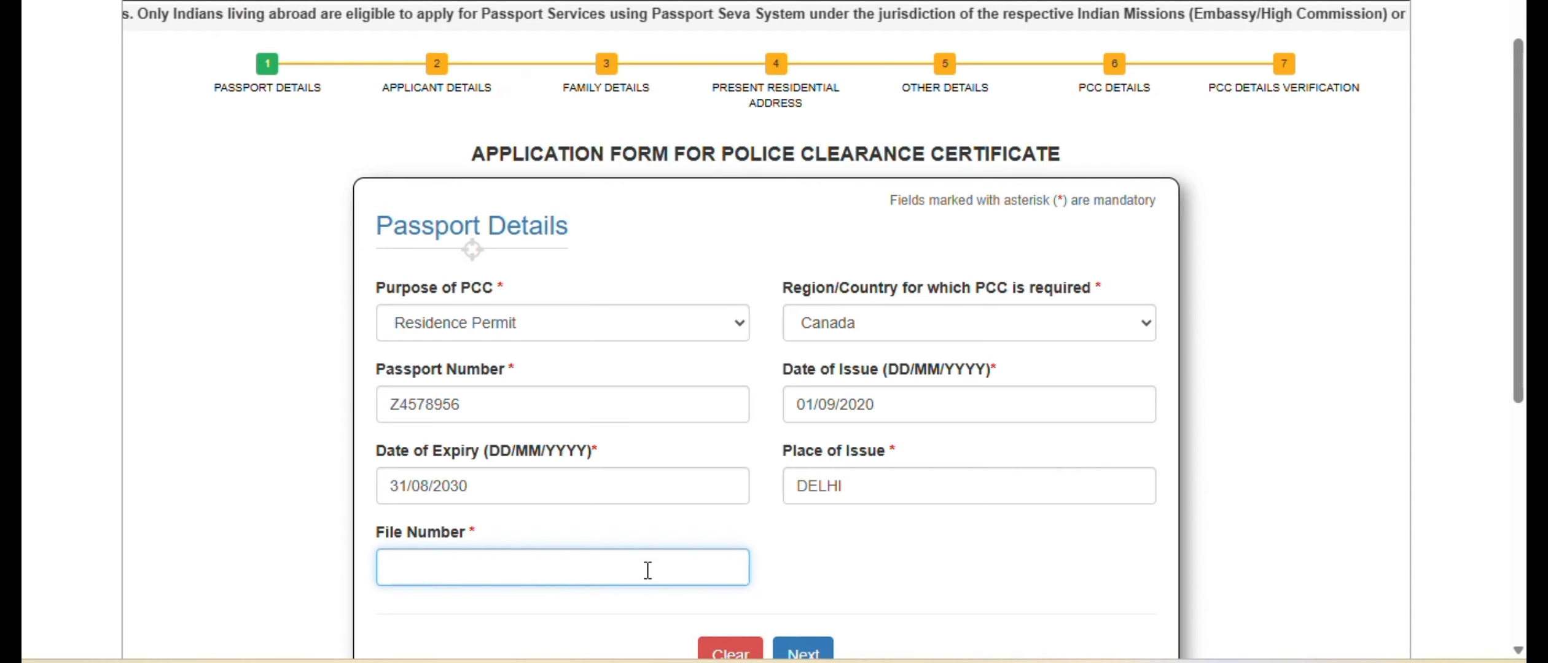
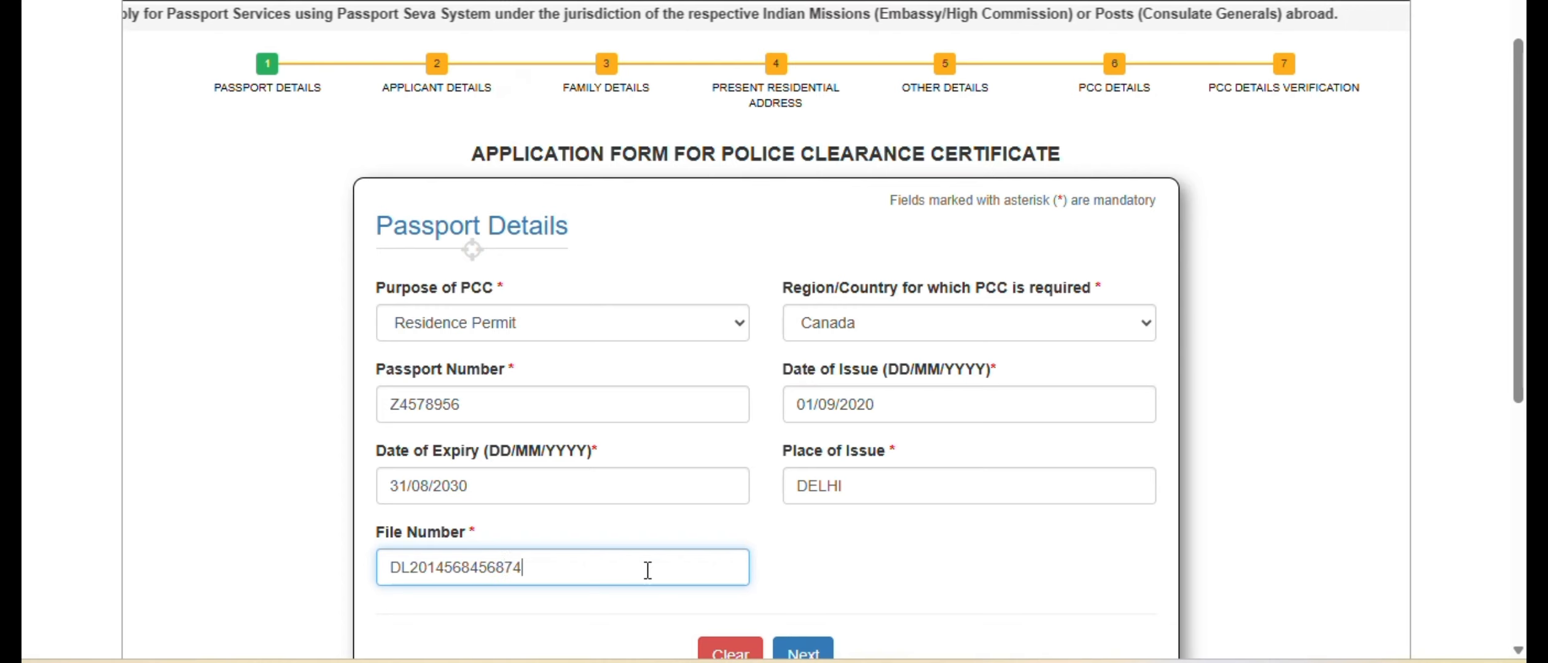
scroll(725, 556, "down", 2)
left_click(801, 543)
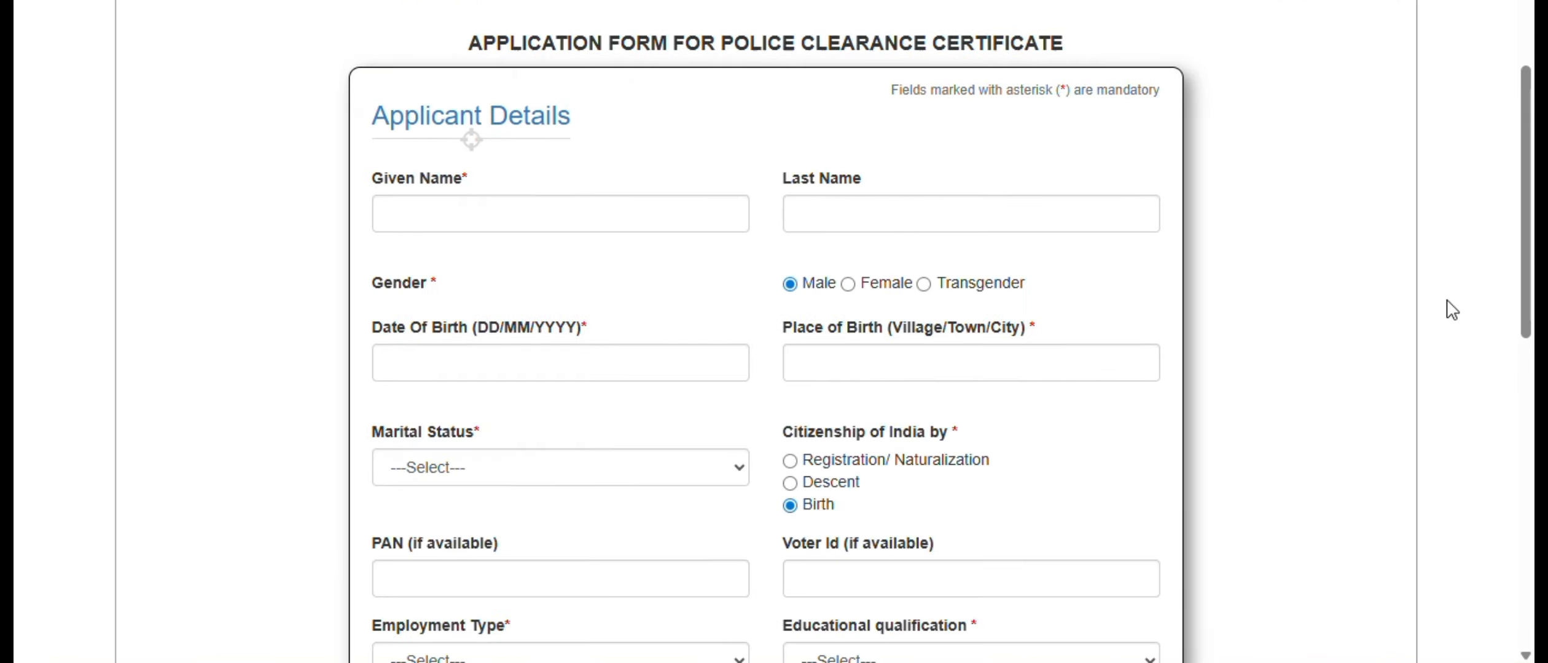
- Fill in the applicant's given name and last name
left_click(473, 206)
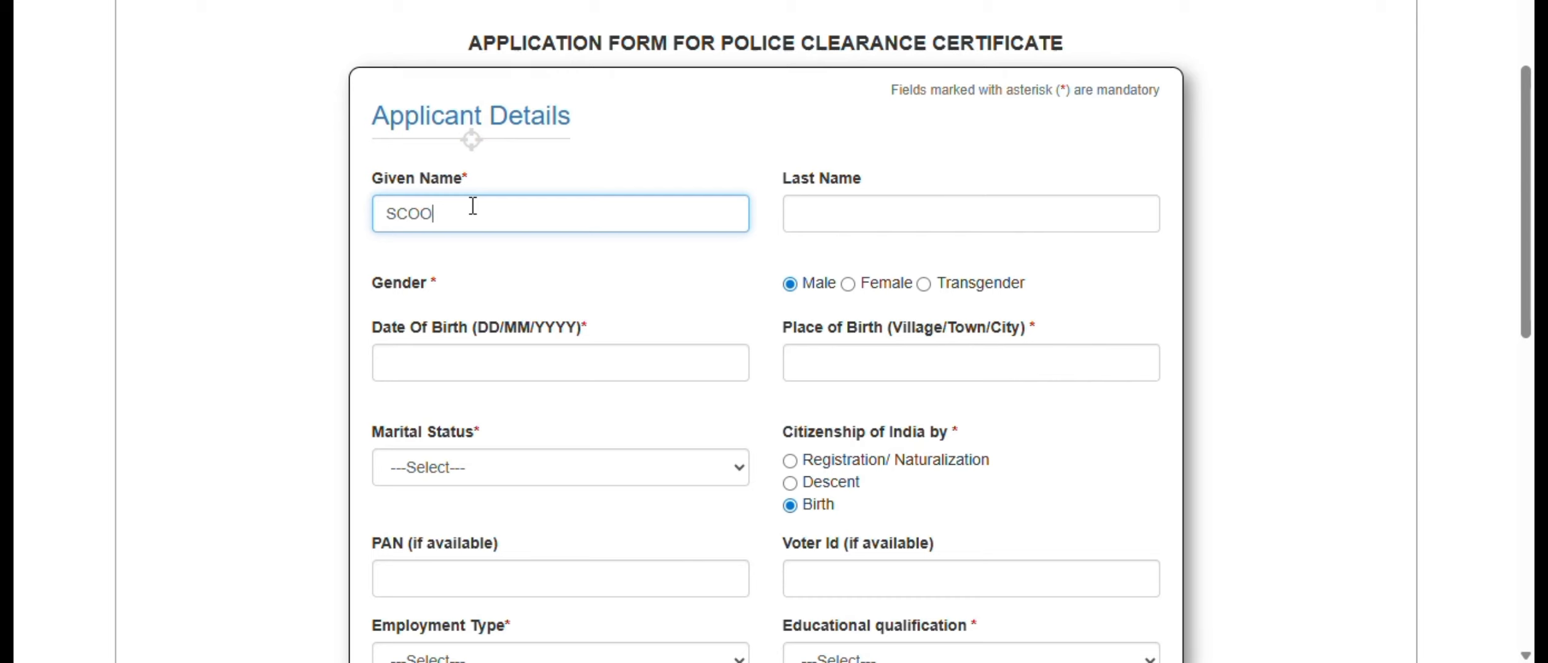
key("Tab")
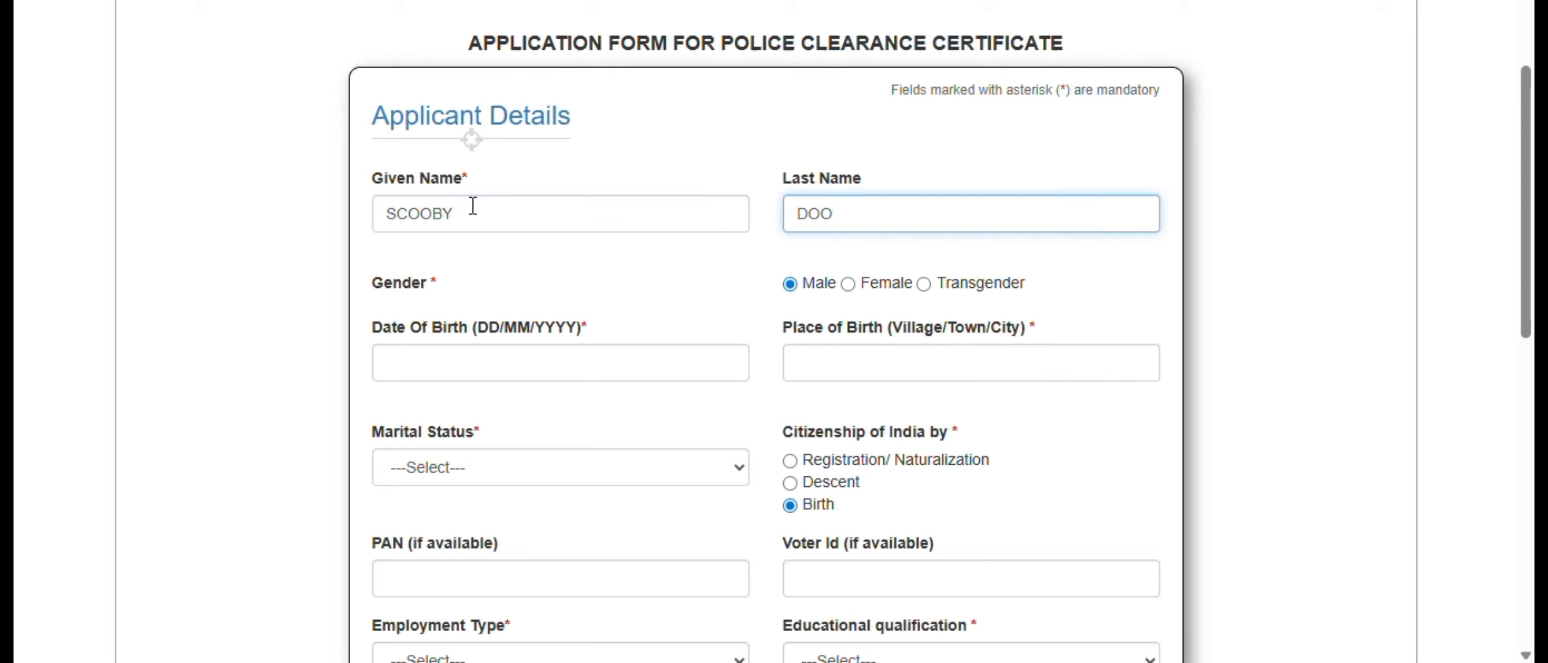
type("DOO")
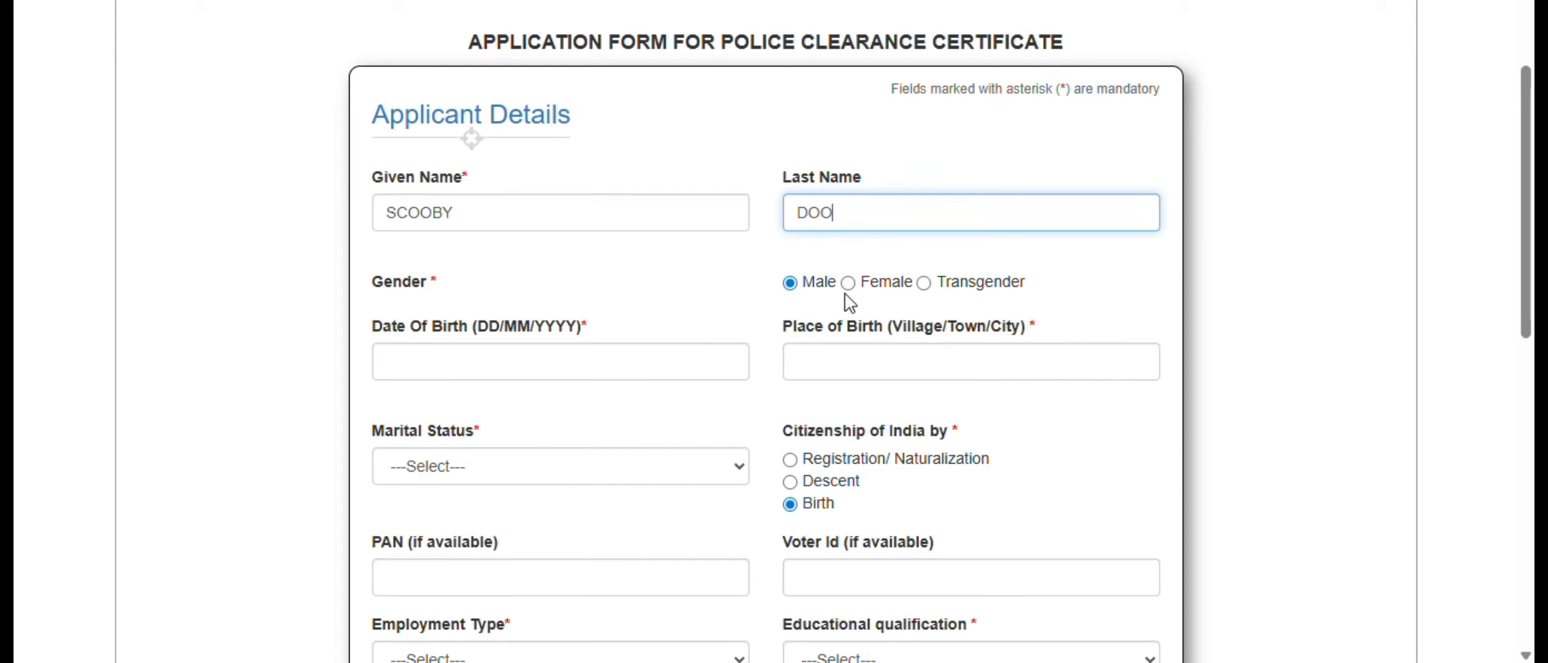
- Fill in the applicant's date of birth and enter DELHI as the place of birth
scroll(850, 301, "down", 2)
left_click(495, 249)
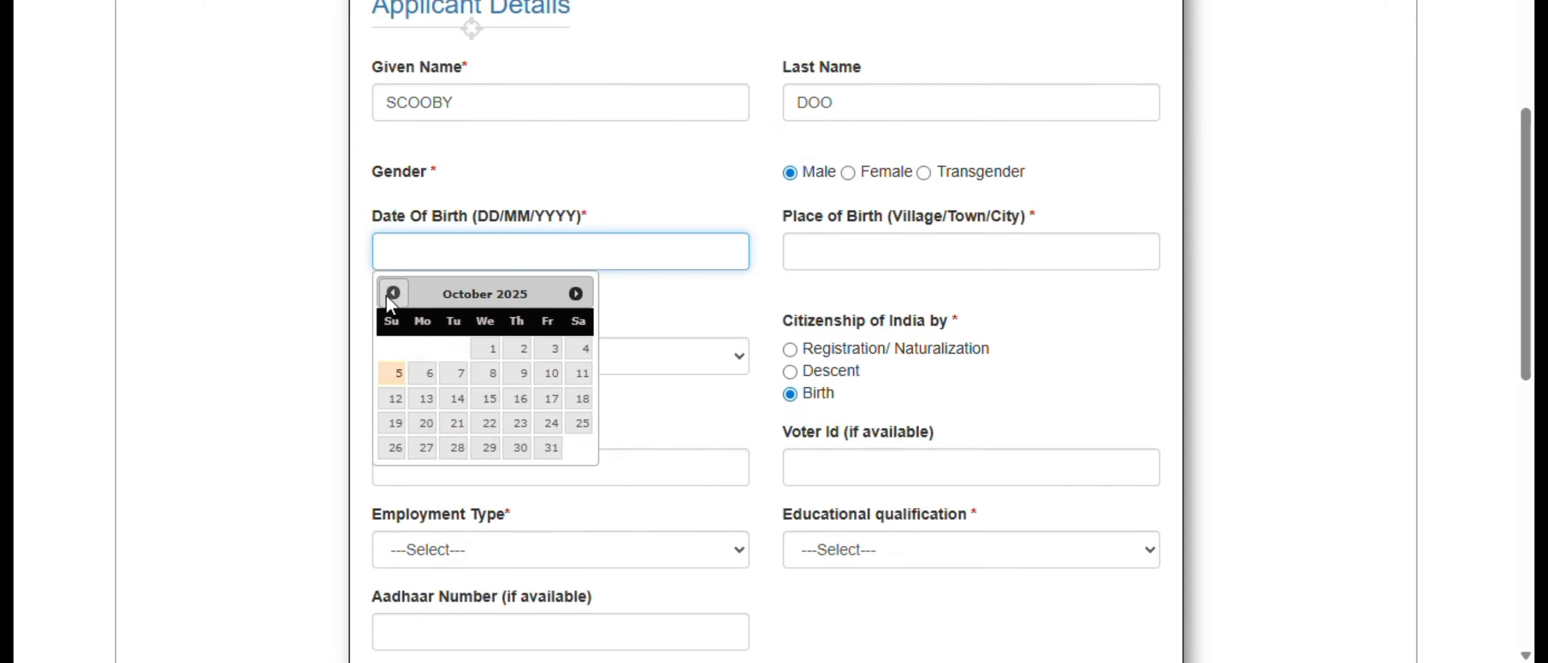
left_click(393, 294)
left_click(423, 349)
left_click(506, 238)
left_click_drag(486, 250, 447, 249)
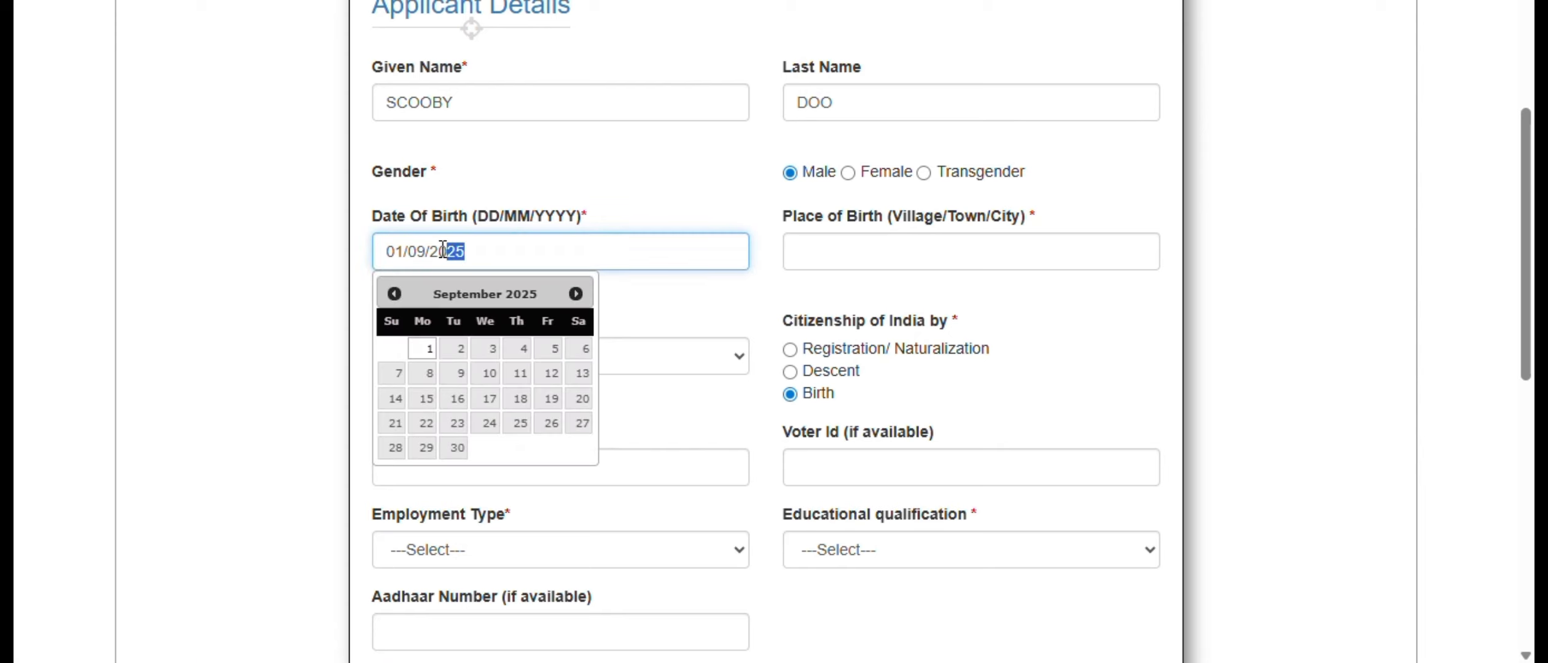
type("00")
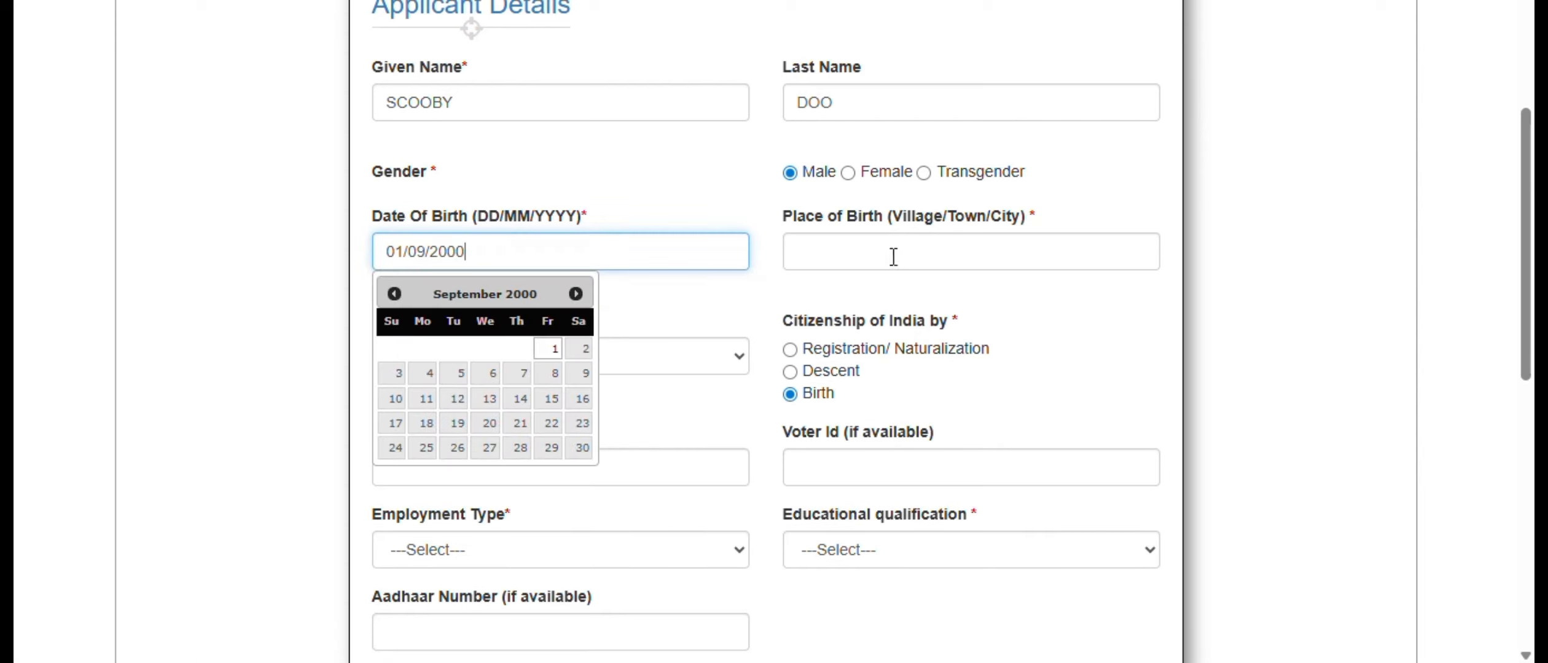
left_click(884, 257)
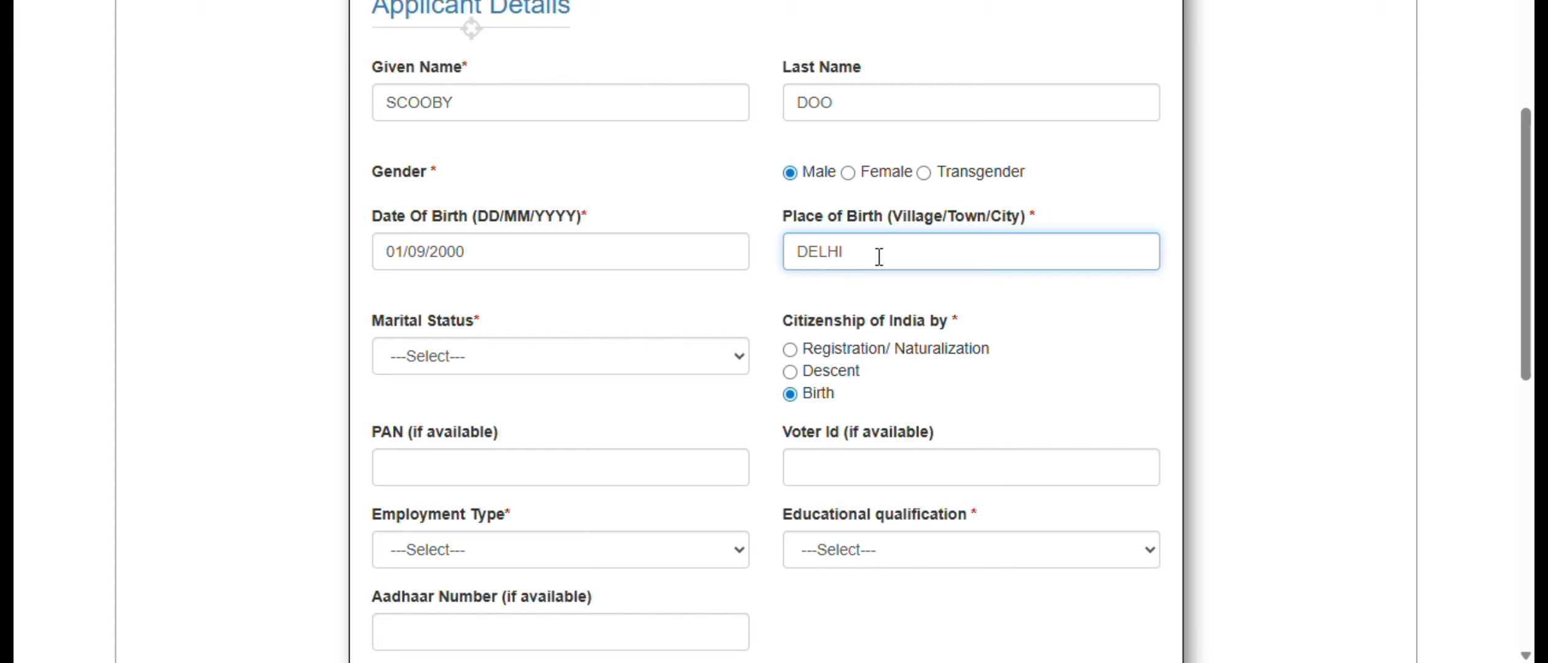
- Set the applicant's marital status to Single
scroll(879, 258, "down", 2)
left_click(600, 247)
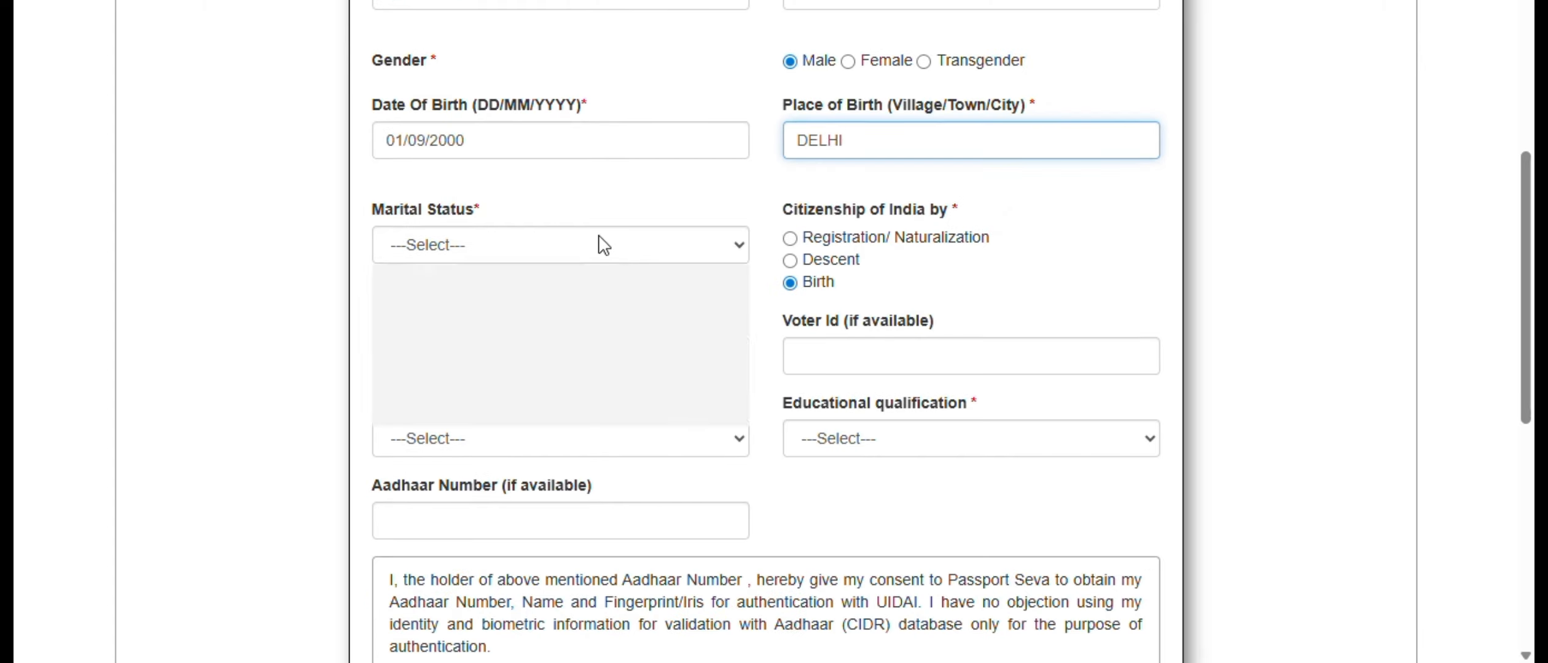
left_click(559, 383)
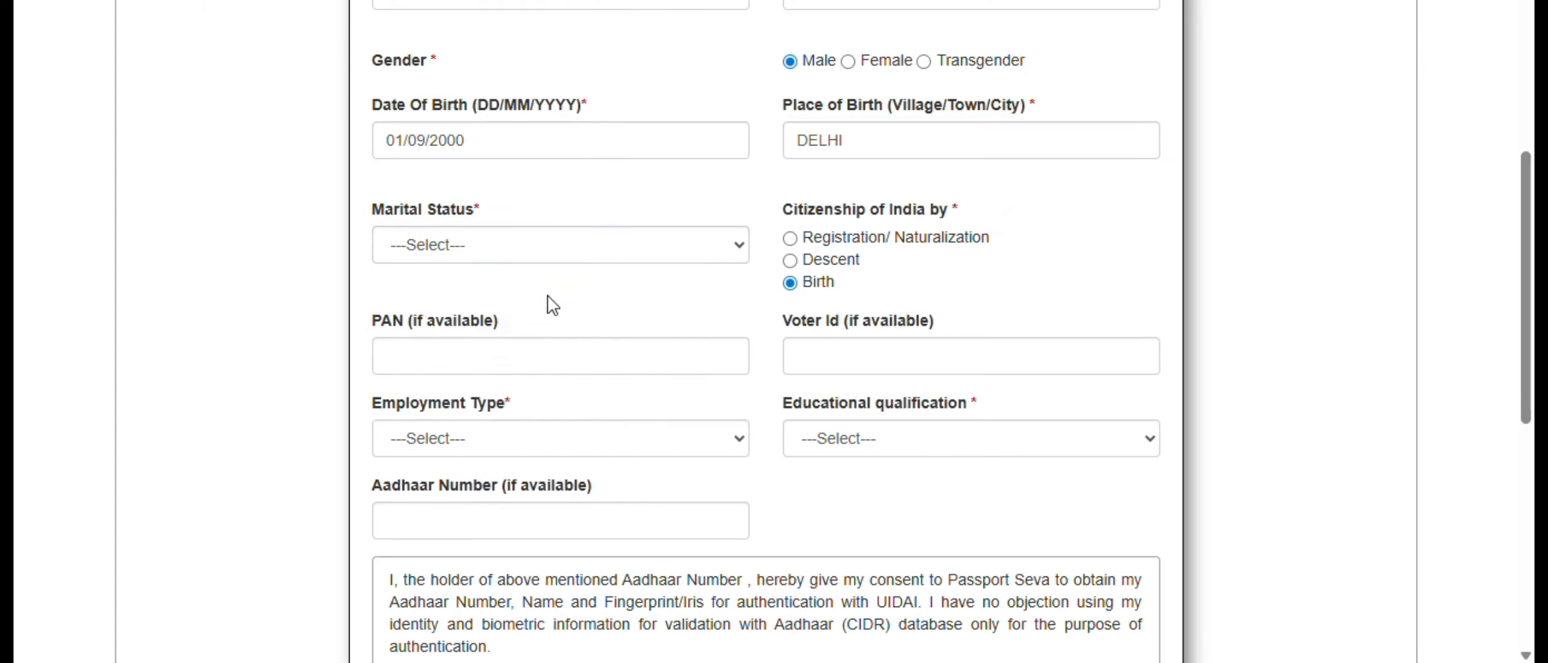
left_click(541, 252)
left_click(518, 383)
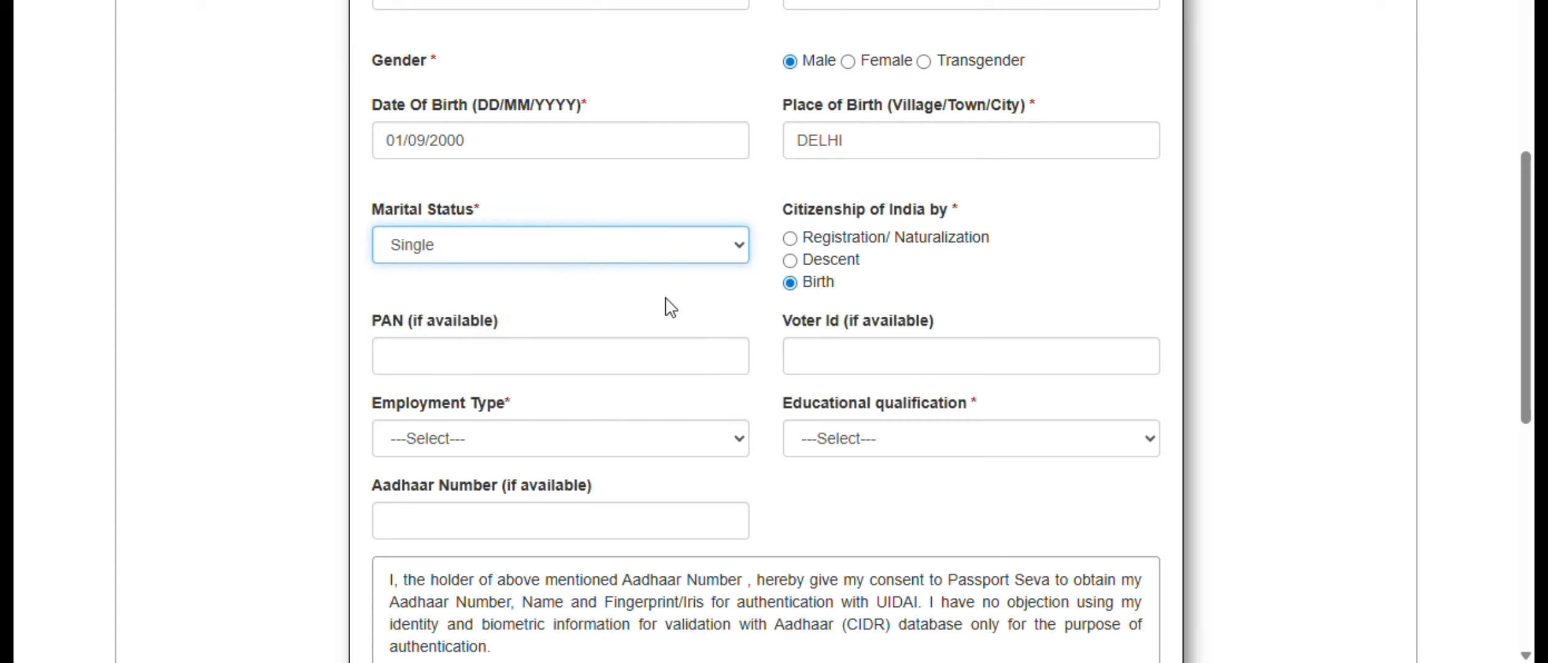
left_click(666, 299)
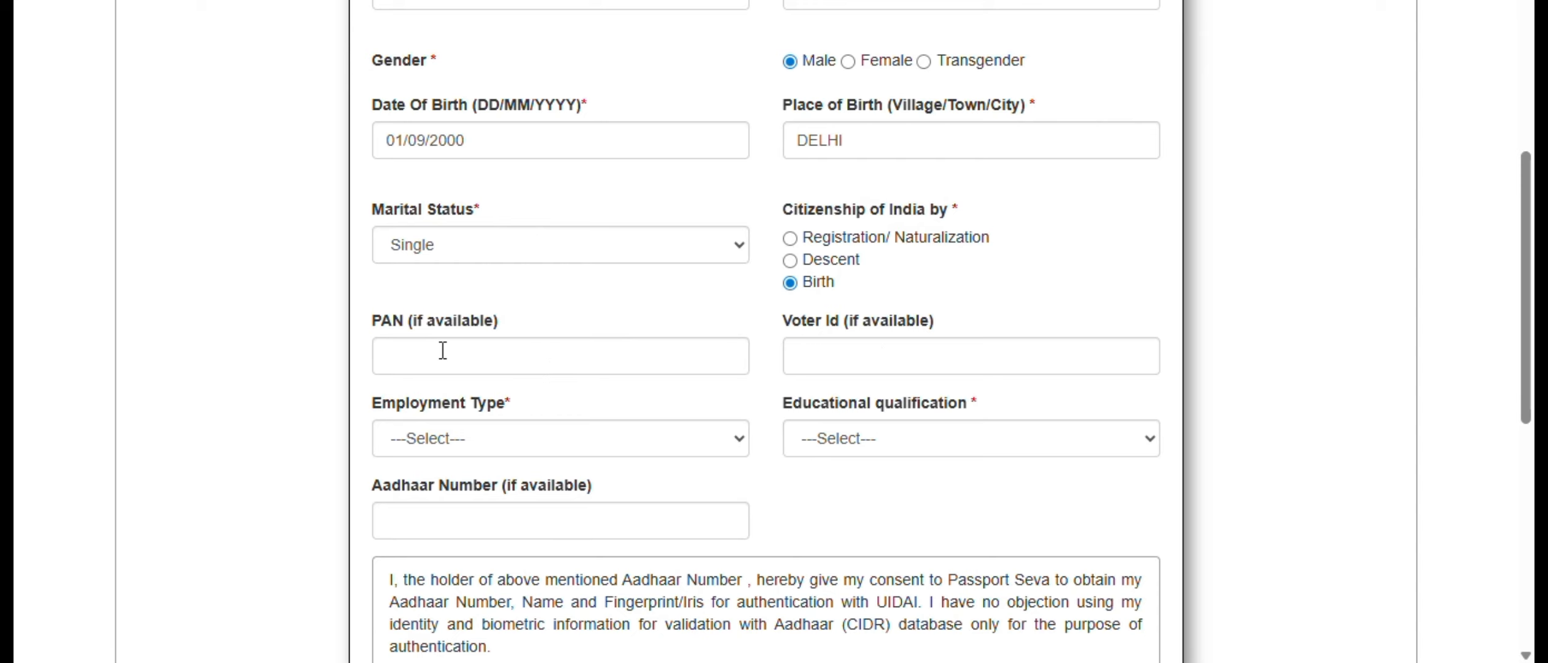
- Set the employment type to Private and the educational qualification to Graduate And Above
scroll(979, 349, "down", 2)
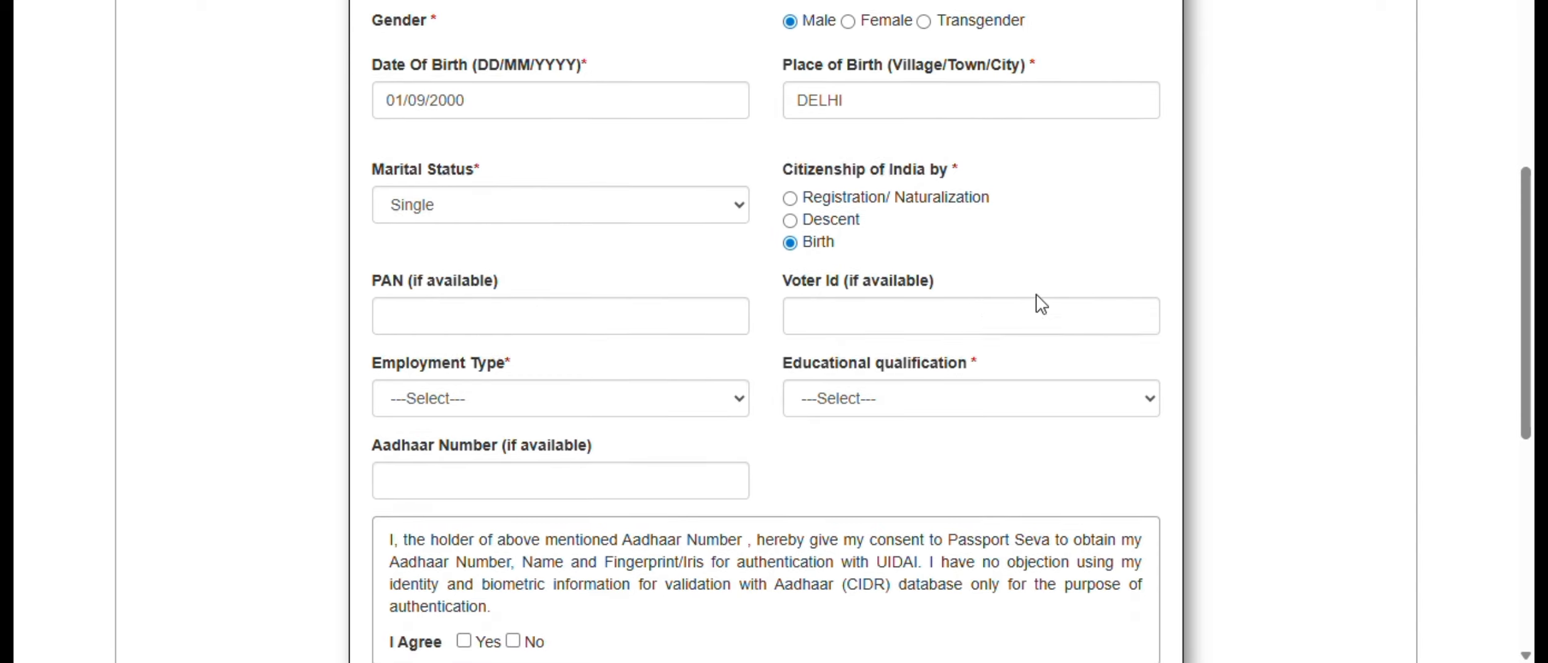
left_click(626, 328)
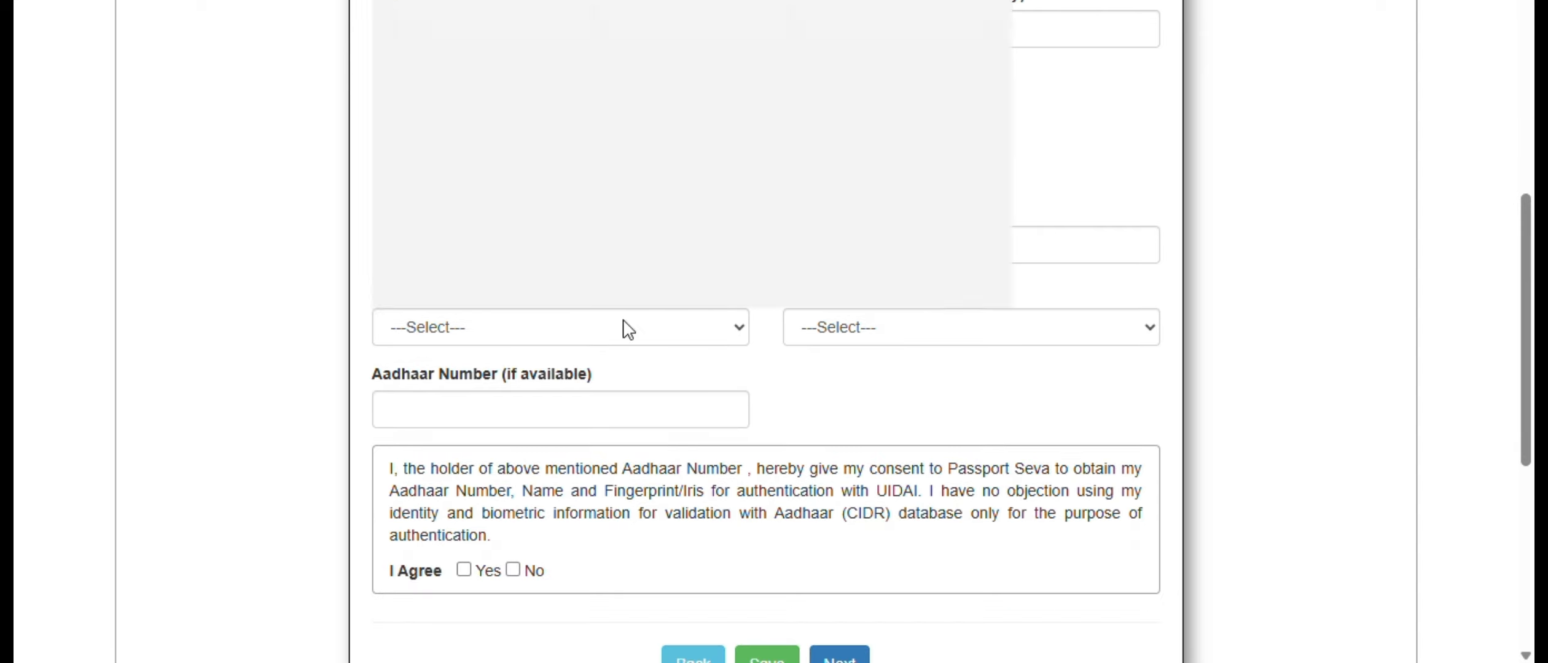
left_click(416, 109)
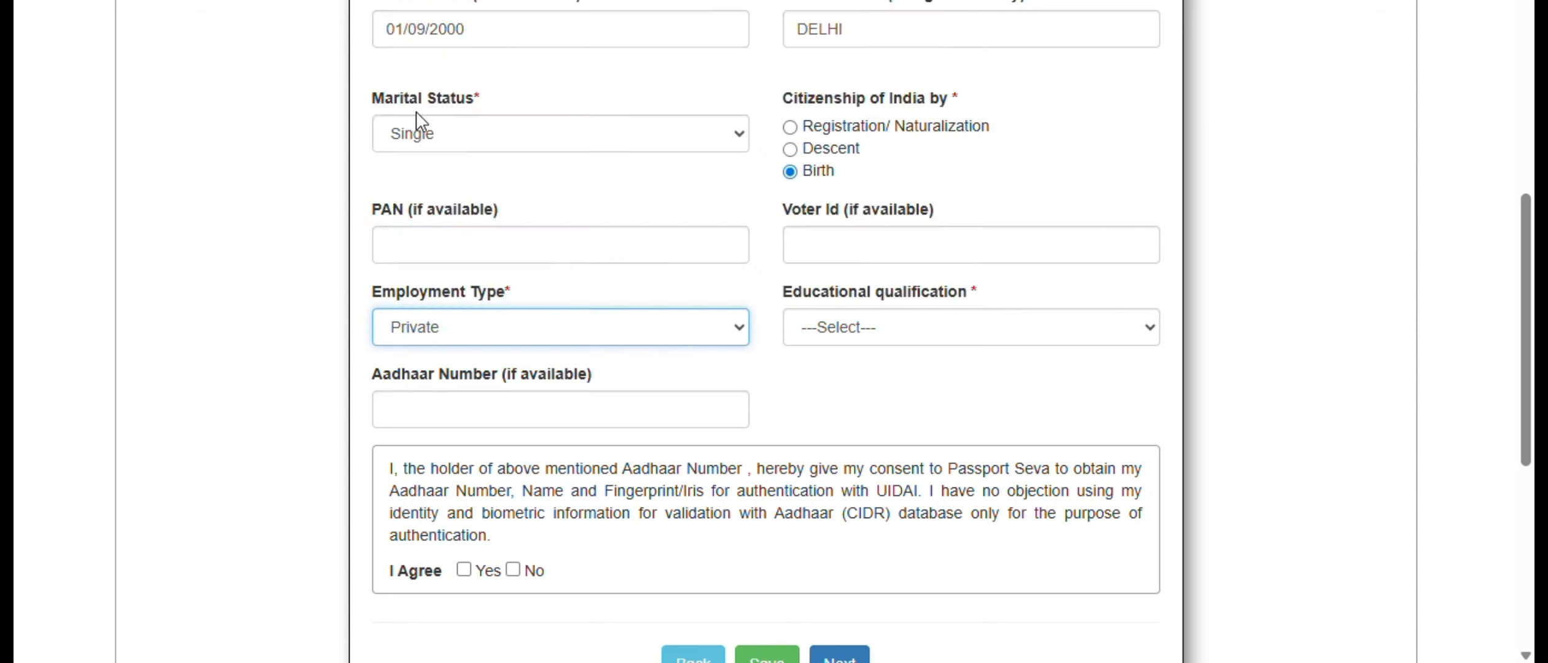
left_click(894, 334)
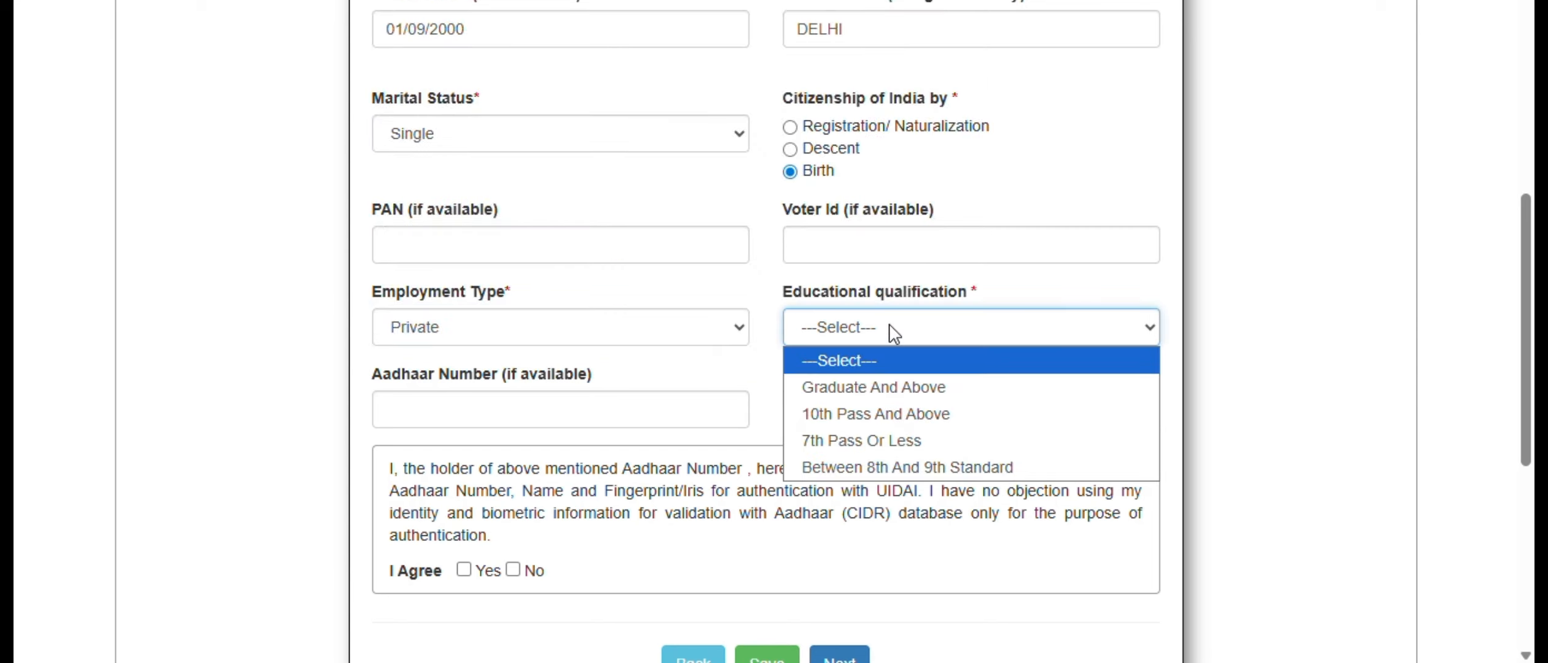
left_click(875, 386)
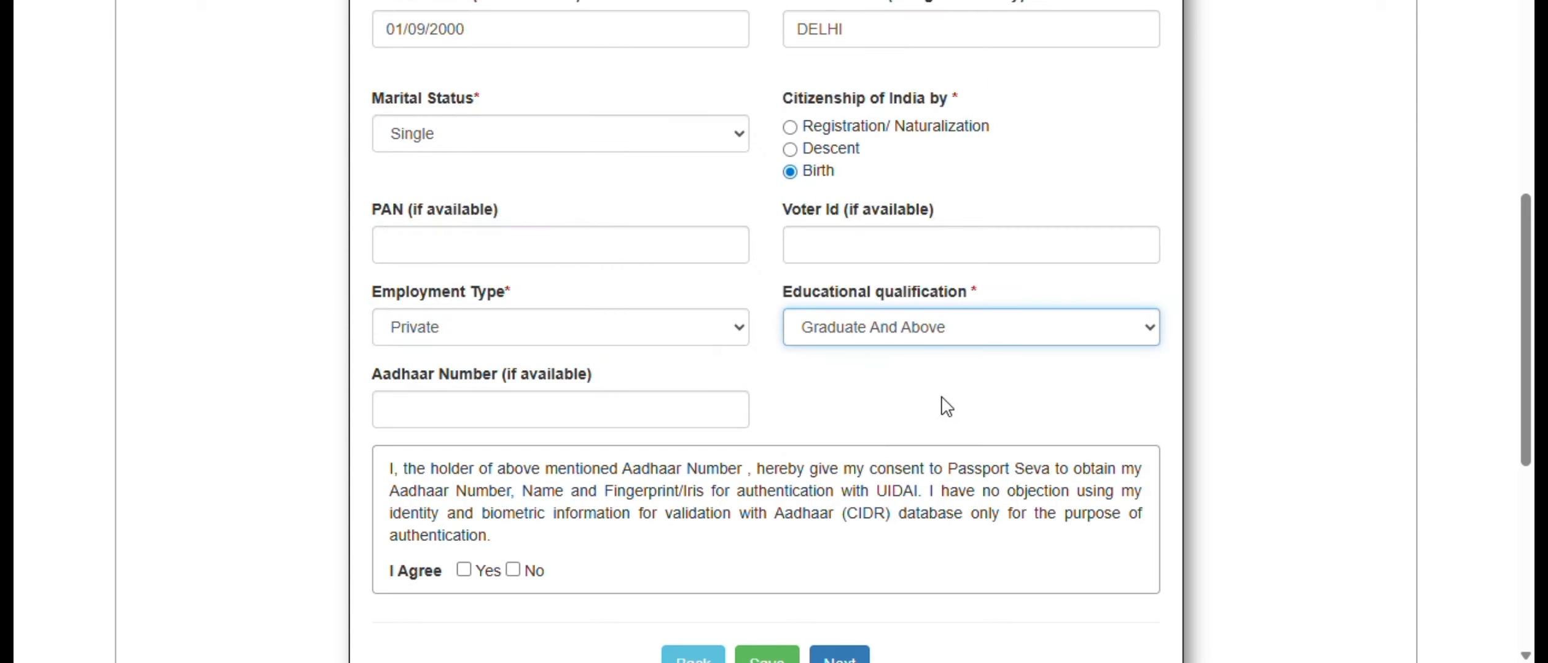
left_click(946, 406)
- Answer No to the Aadhaar authentication consent and proceed to the family details
scroll(946, 407, "down", 2)
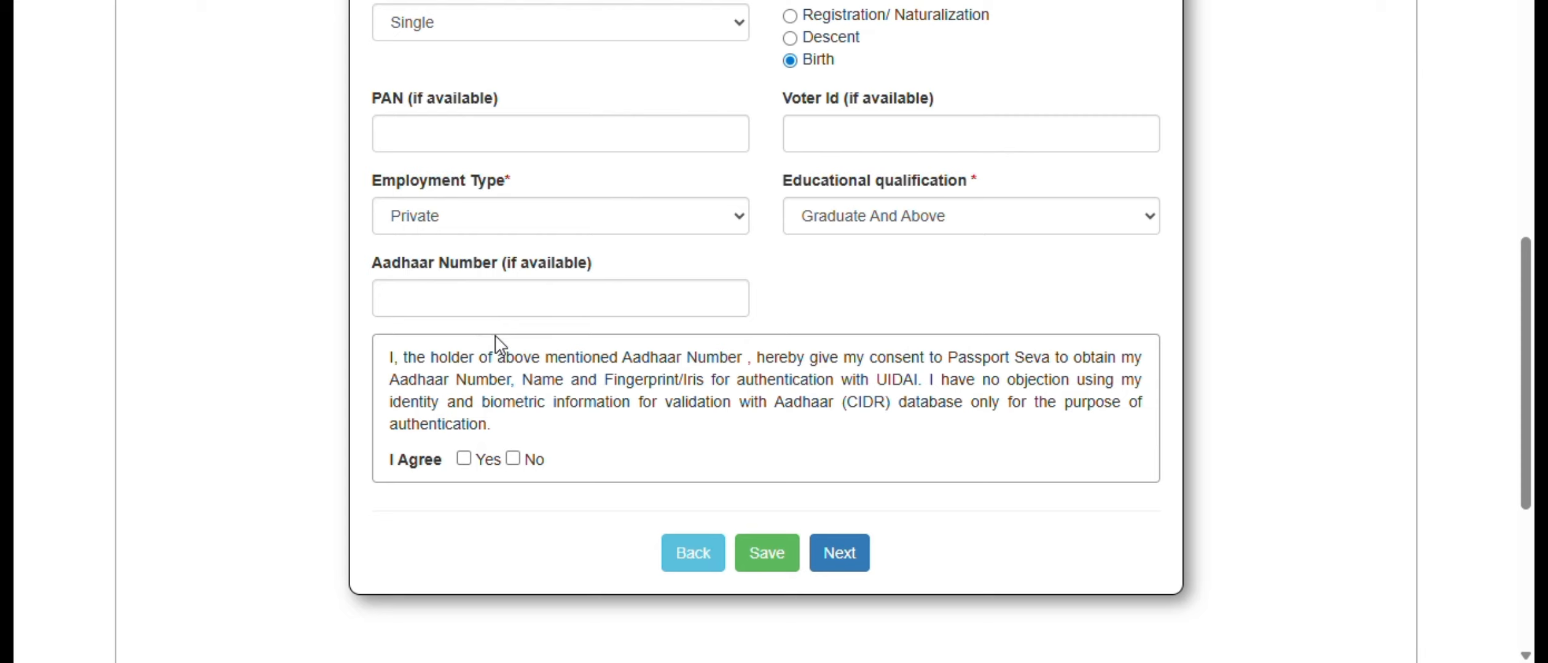
left_click(513, 459)
left_click(841, 562)
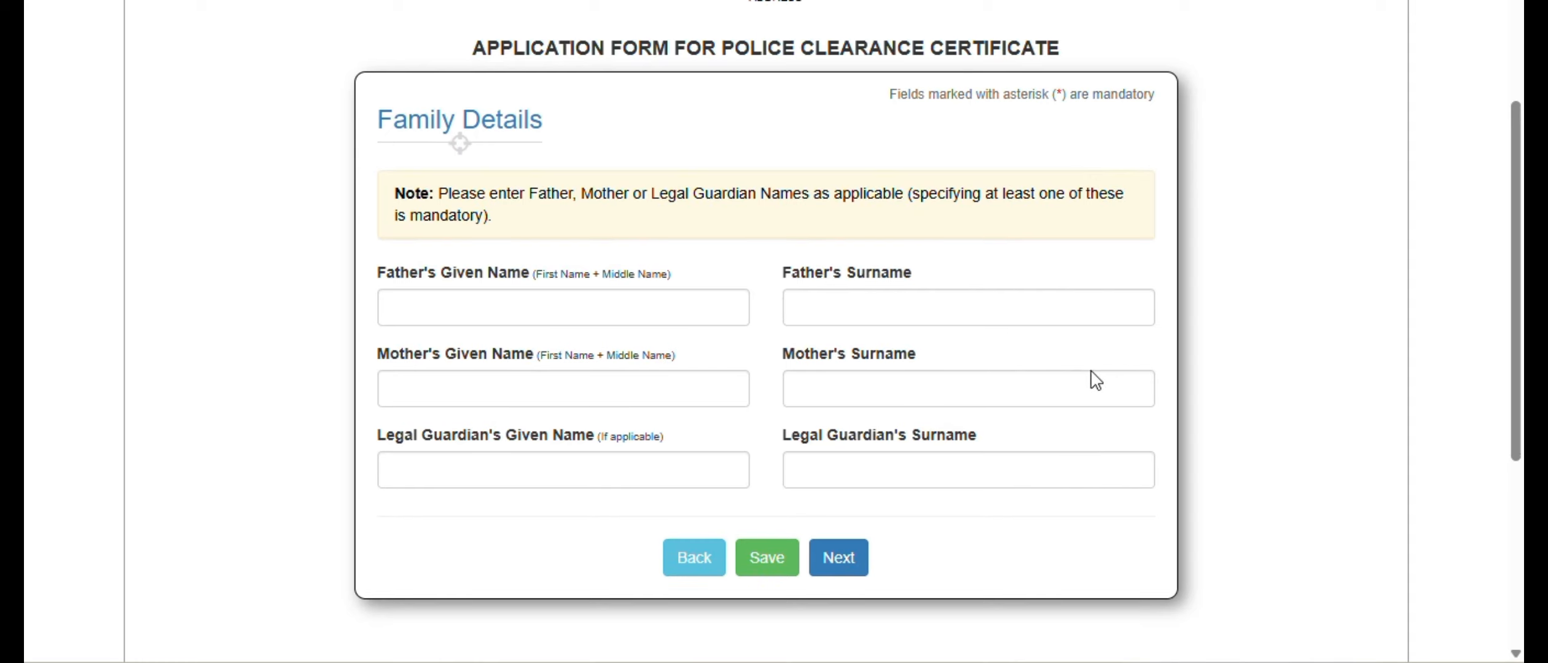
- Fill in the father's given name and surname in the family details
scroll(1096, 380, "down", 2)
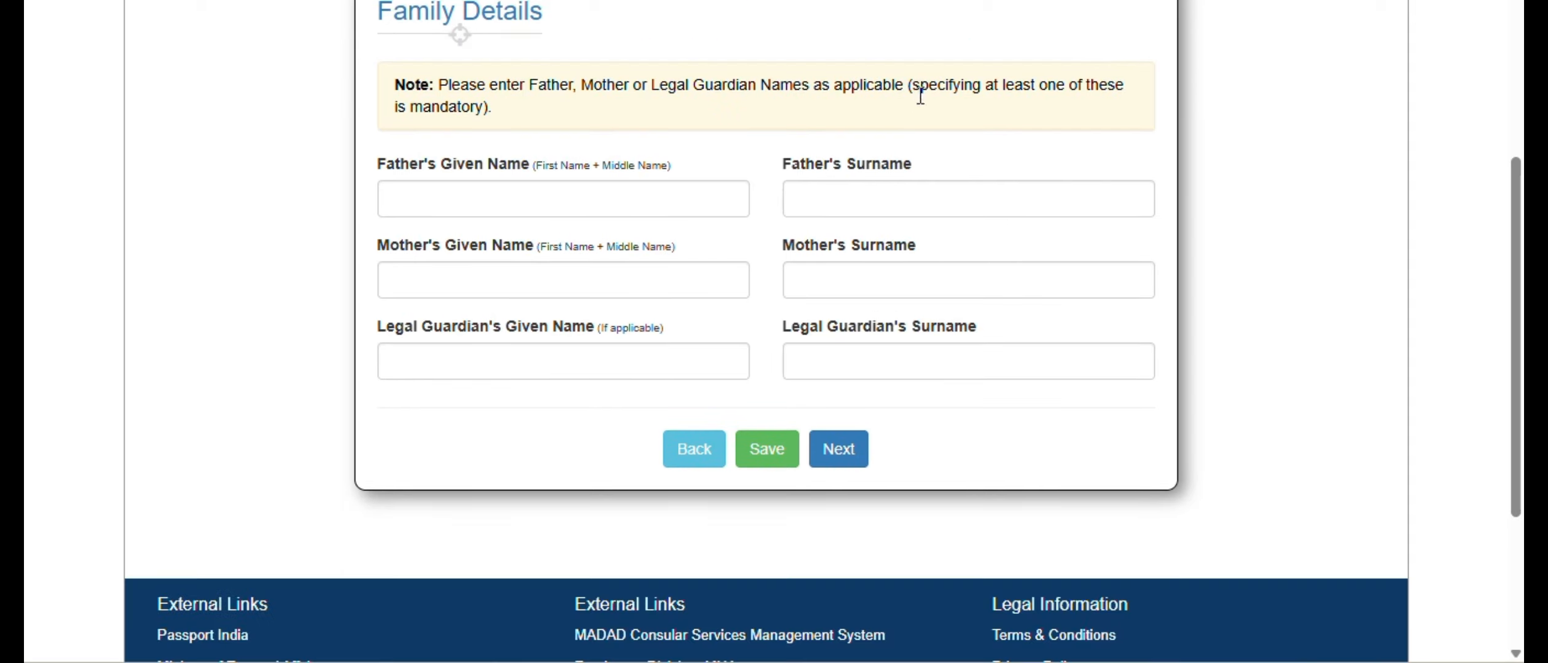
left_click_drag(920, 96, 923, 129)
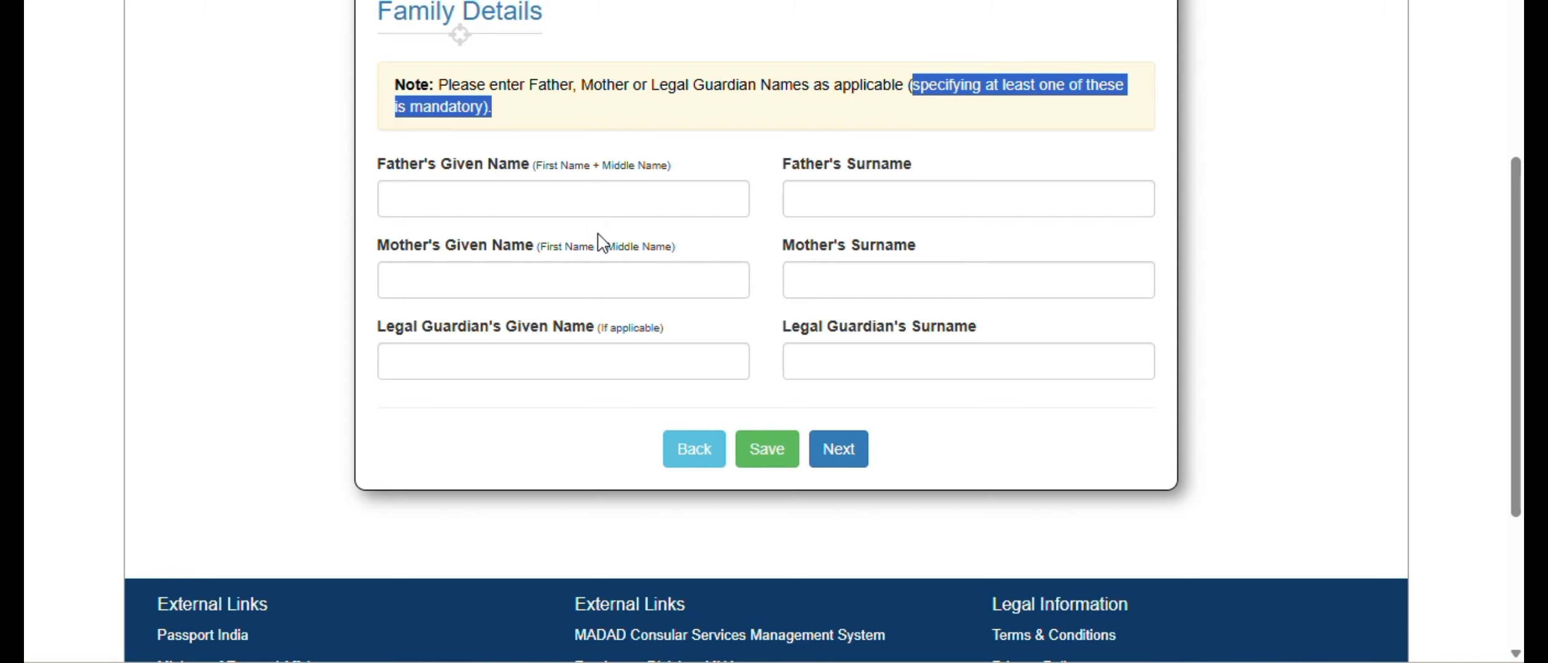
left_click(598, 209)
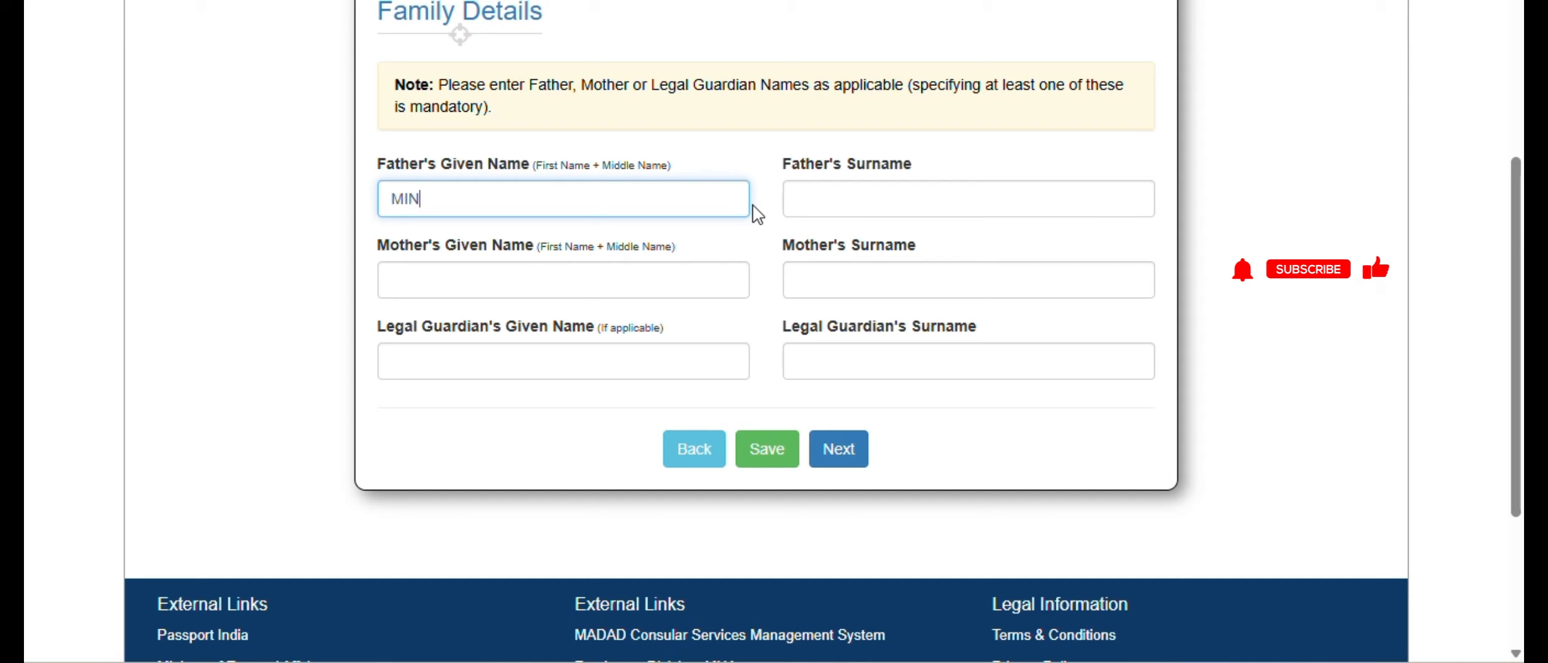
type("MICKEY")
key("Tab")
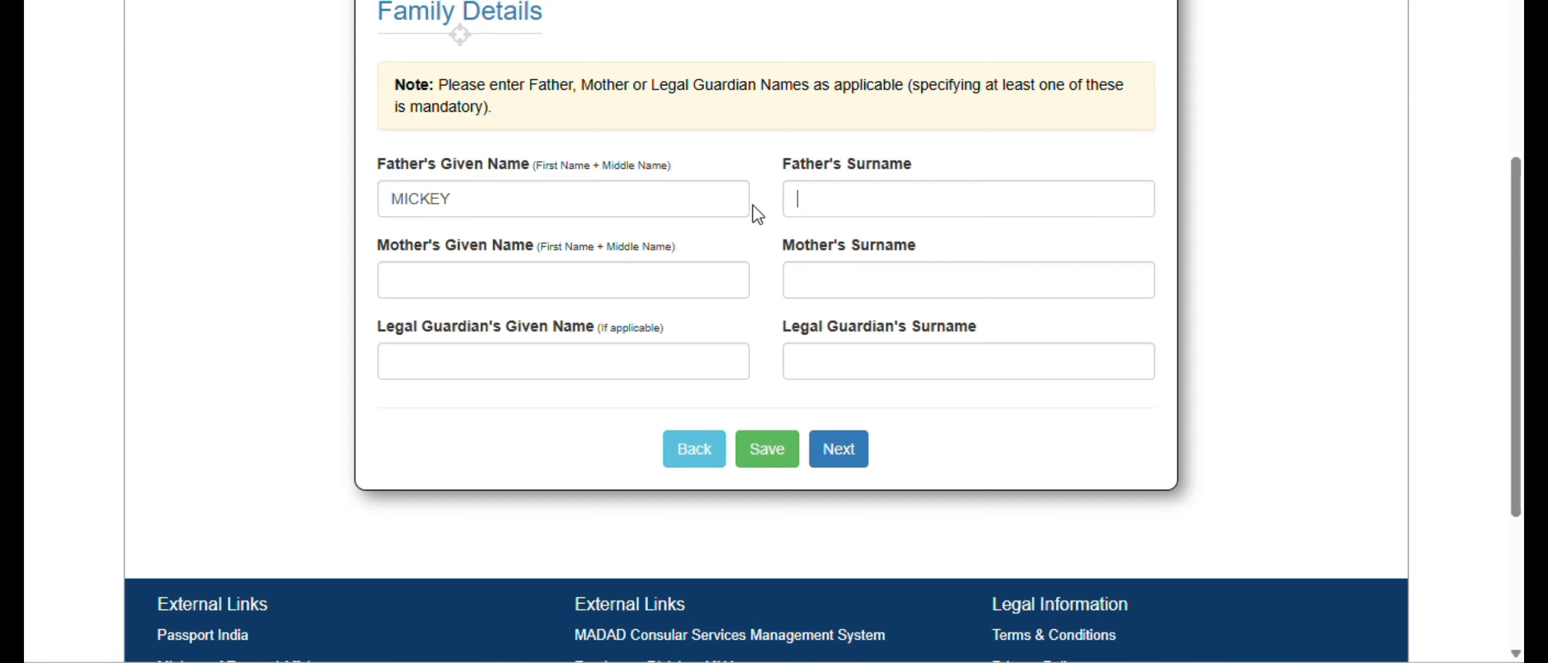
type("MOUSE")
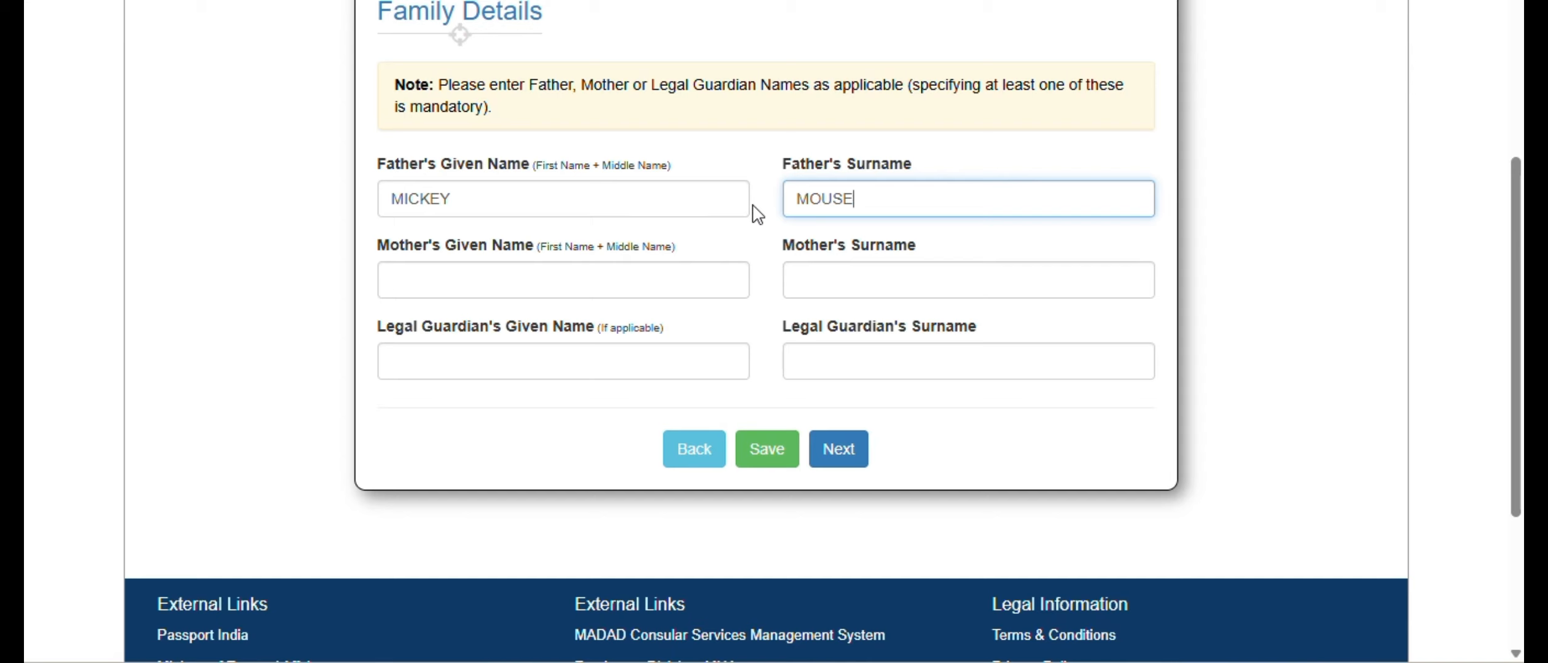
- Fill in the mother's given name and surname and proceed to the applicant address details
key("Tab")
type("MI")
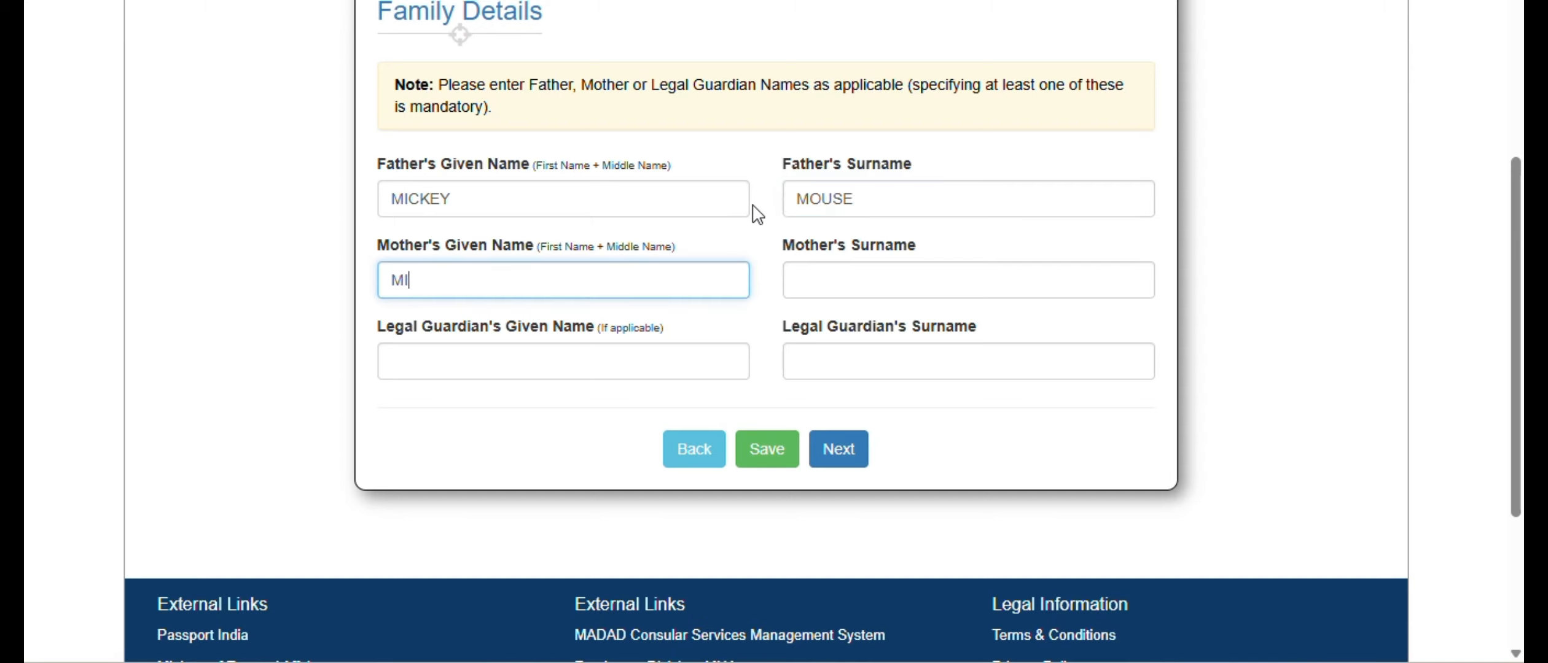
type("NI")
key("Tab")
type("MOU")
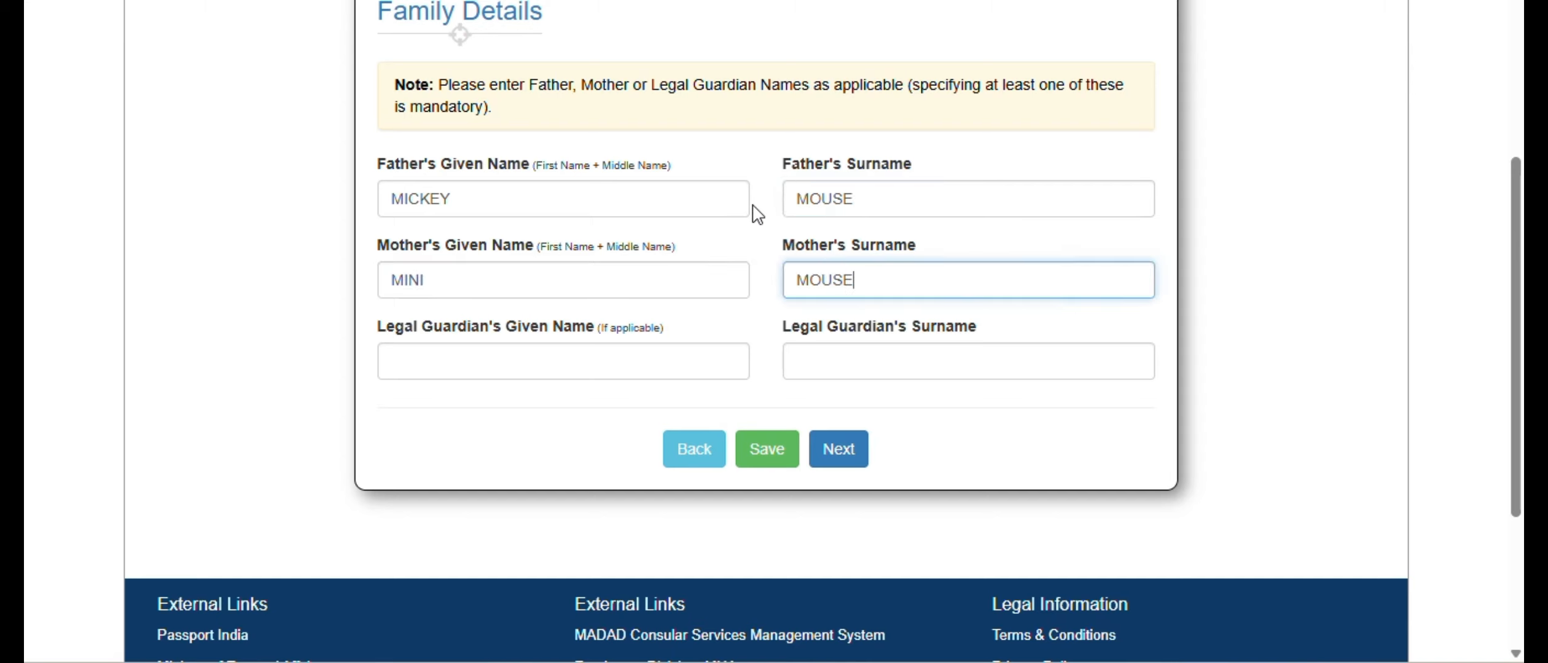
left_click(839, 452)
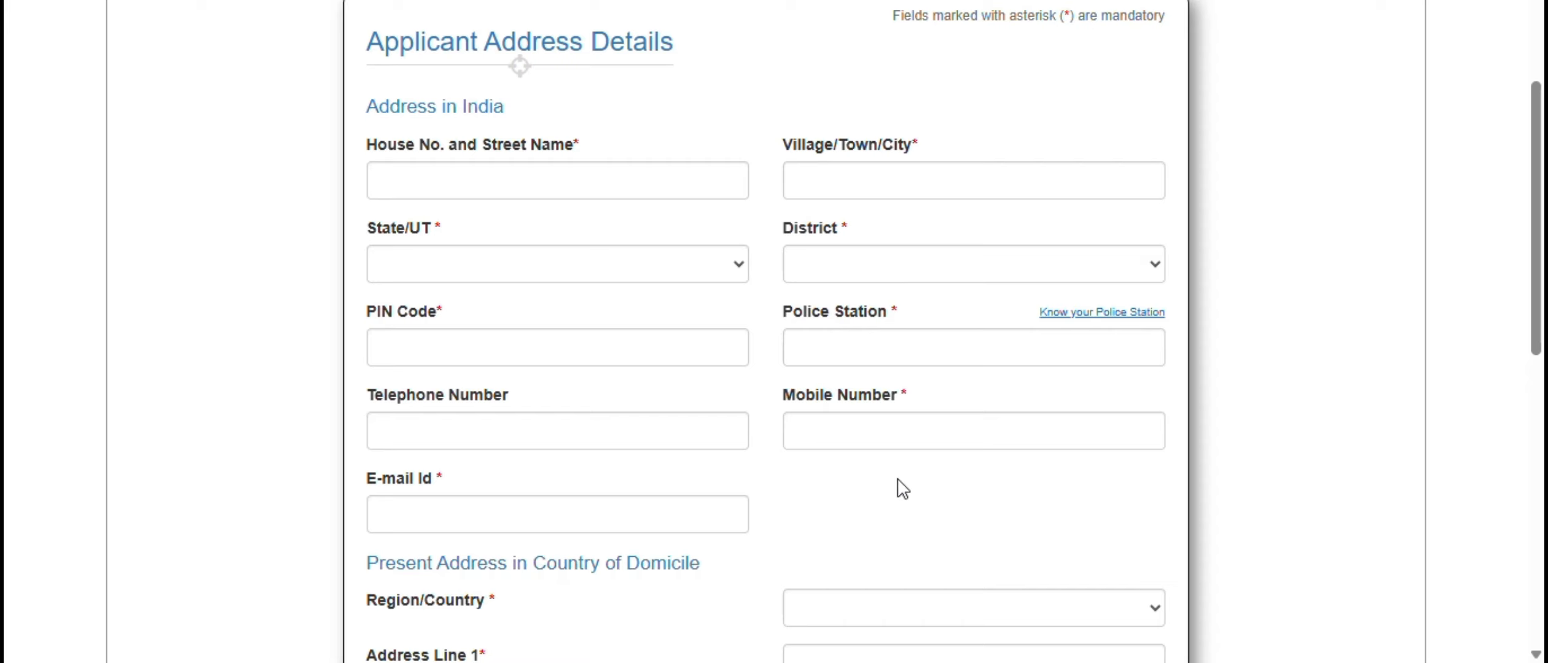
- Fill in the house number, street name and village/town/city of the applicant's address in India
left_click(527, 182)
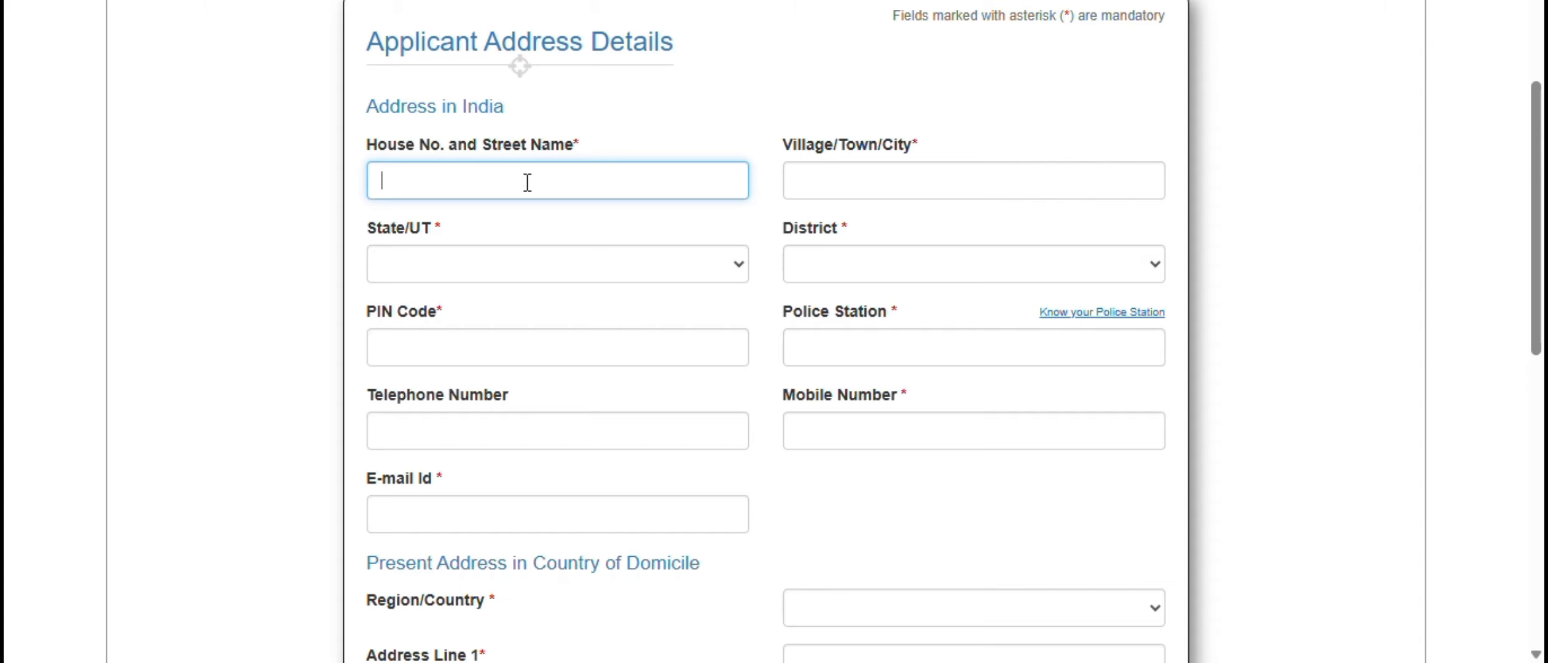
type("HOUSING SO")
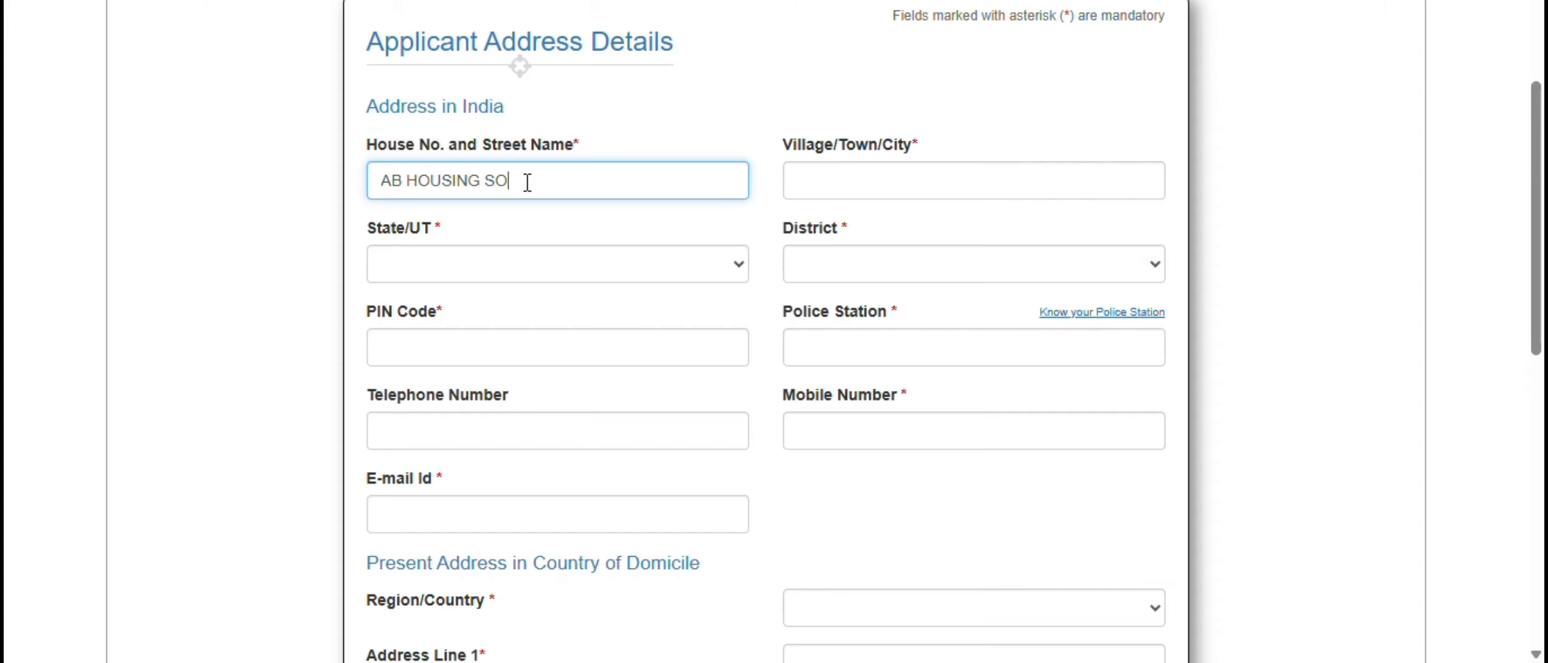
type("CIETY, FLAT NO. 123")
key("Tab")
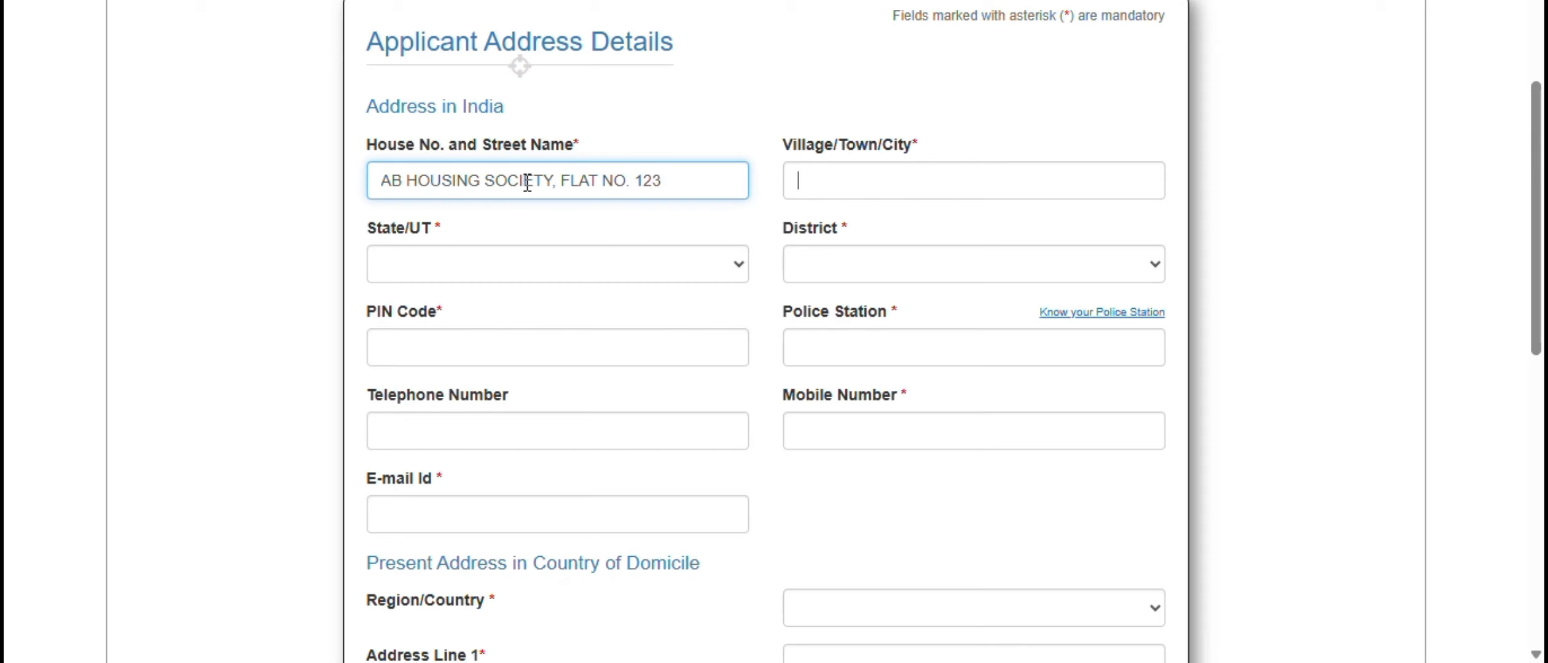
type("SHALIMAR BAGH")
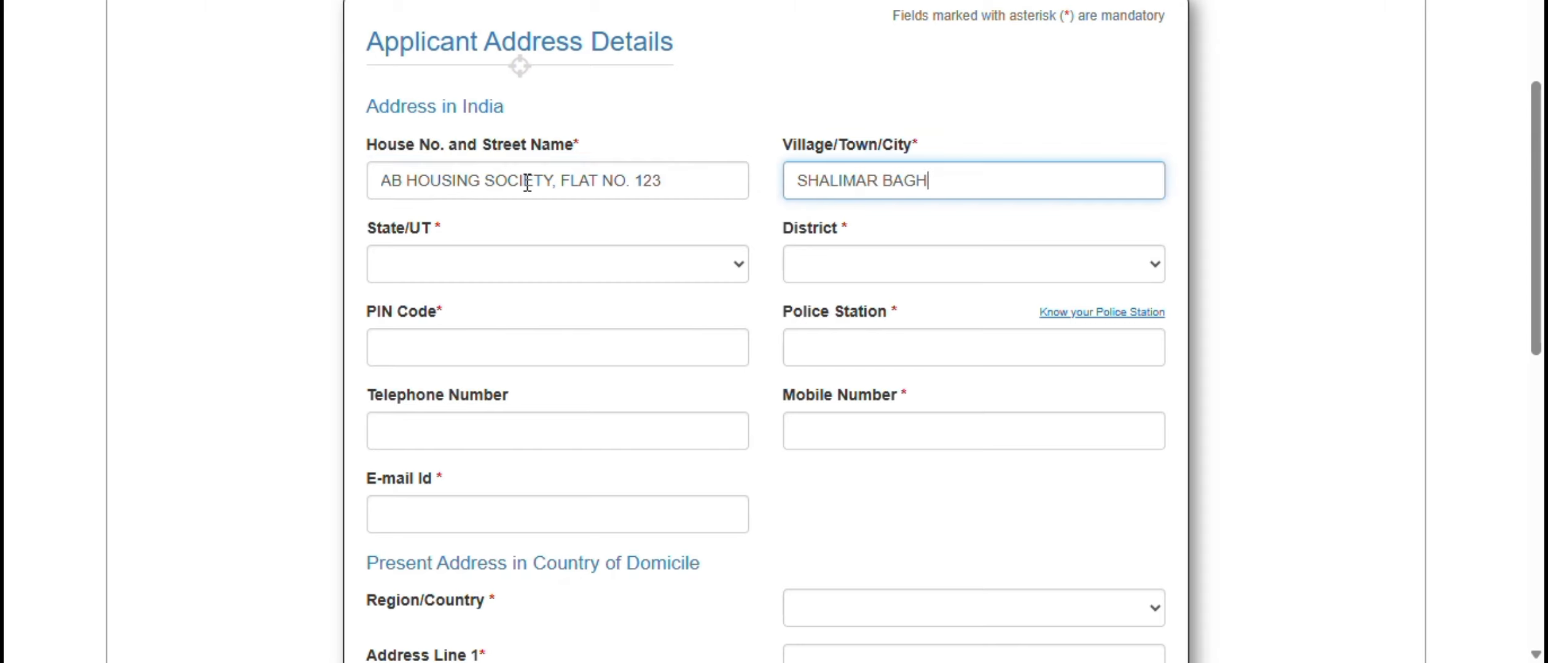
key("Tab")
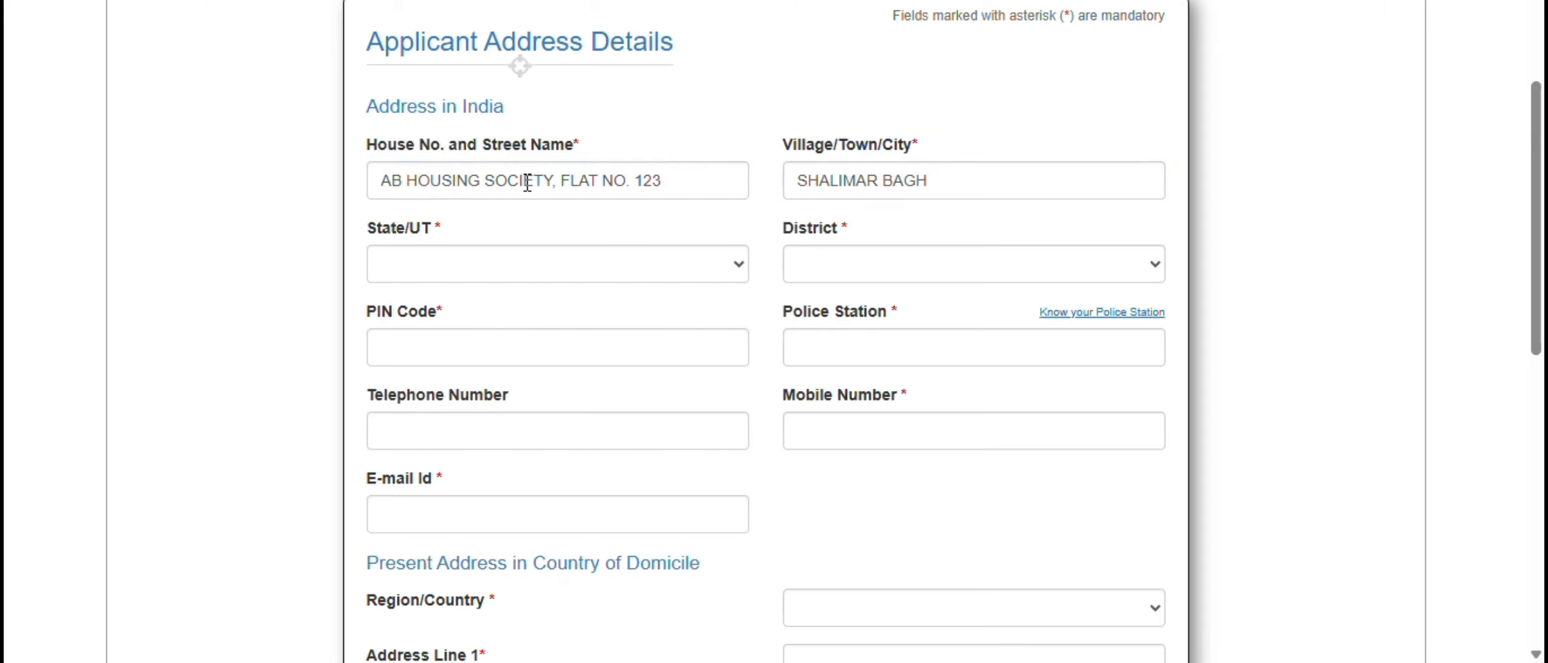
- Set the Indian address's state to Delhi and district to North West Delhi, and select its postal PIN code
key("d")
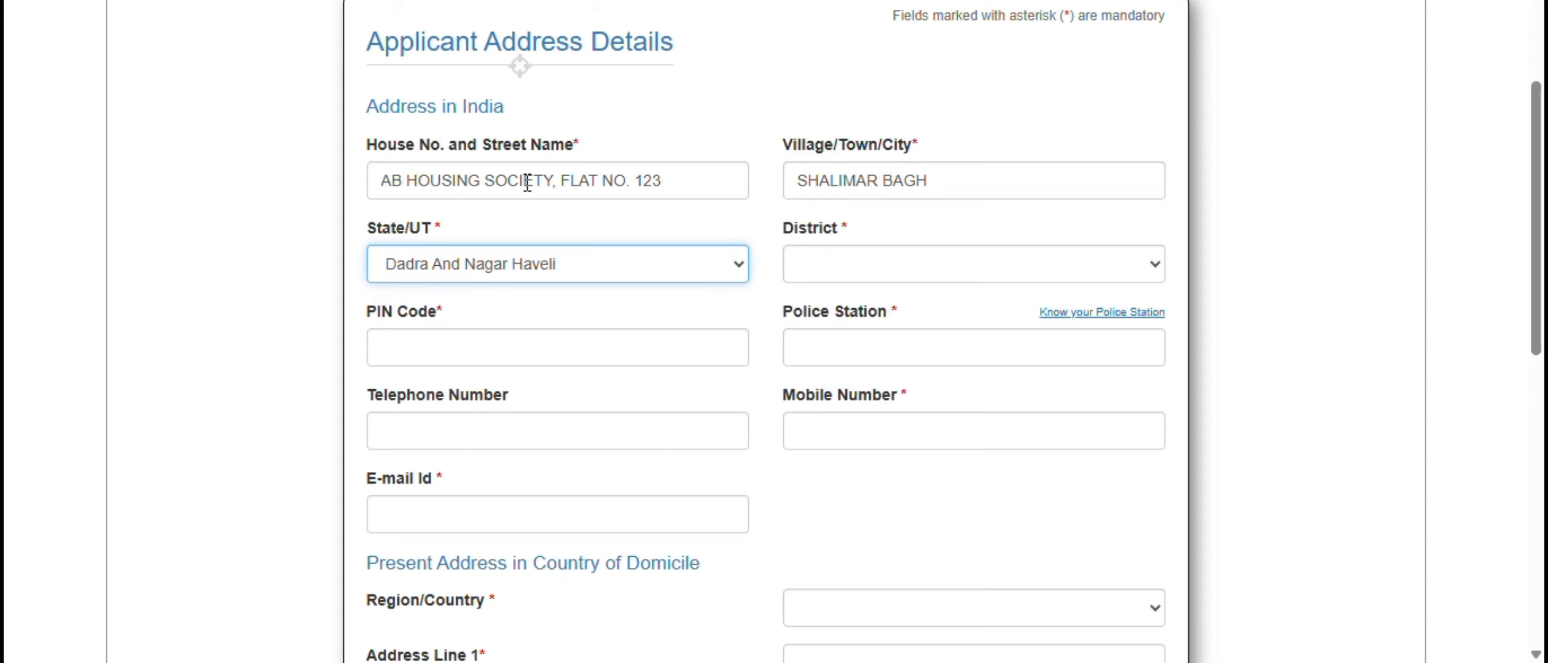
key("e")
key("Tab")
key("n")
key("n")
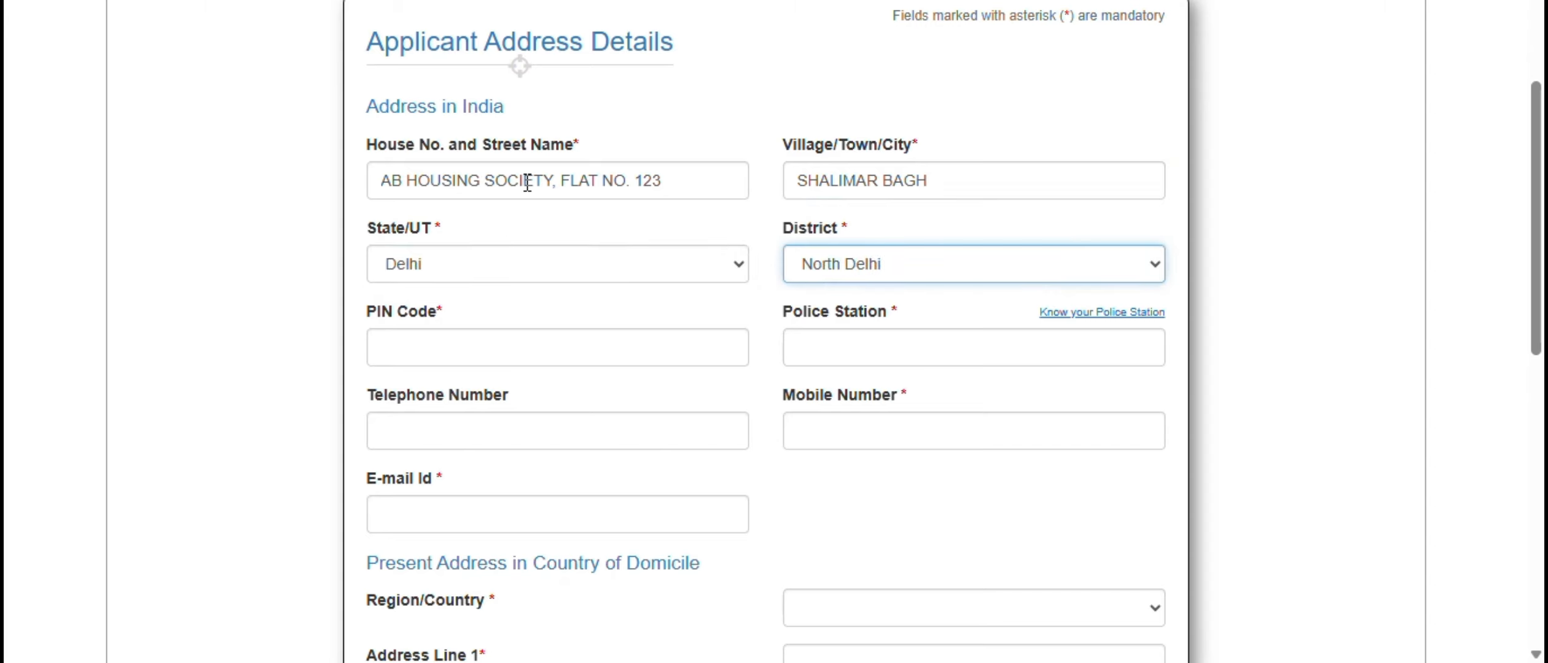
key("n")
key("n")
key("Tab")
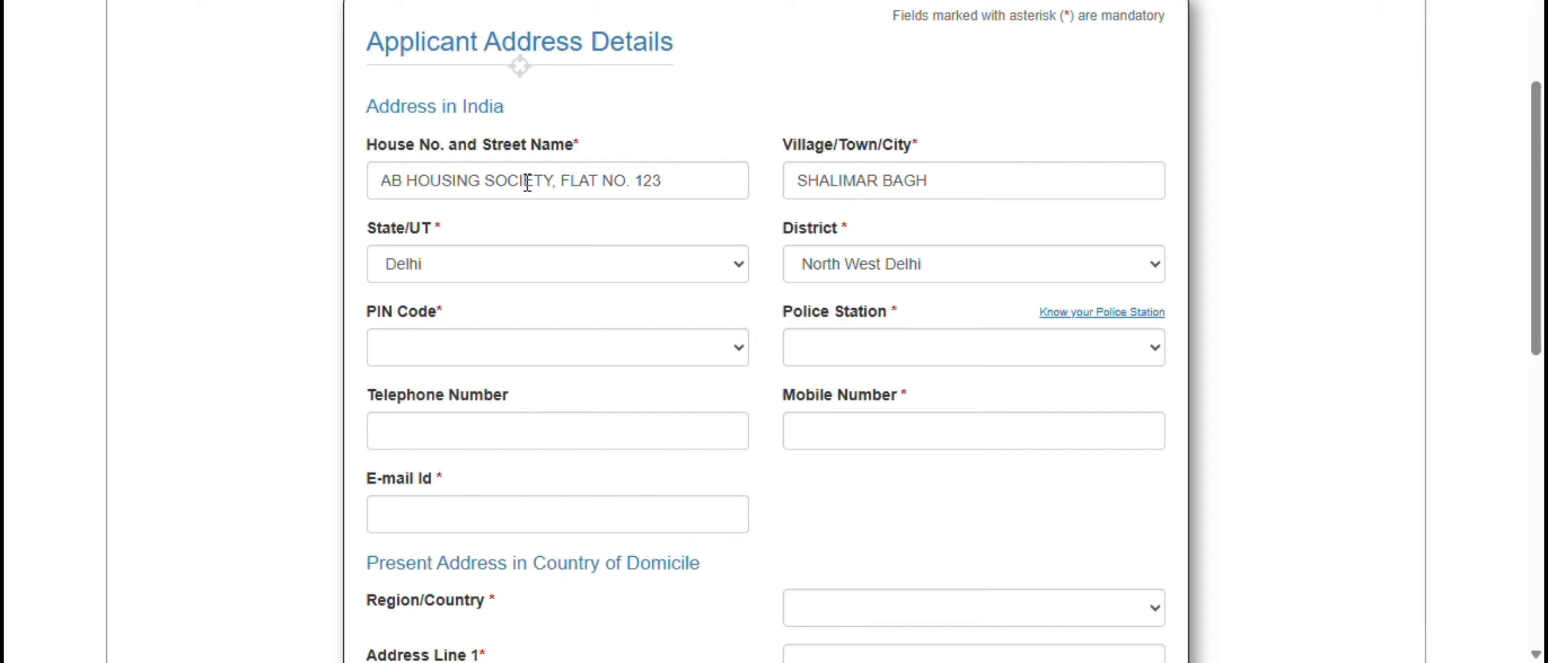
left_click(545, 355)
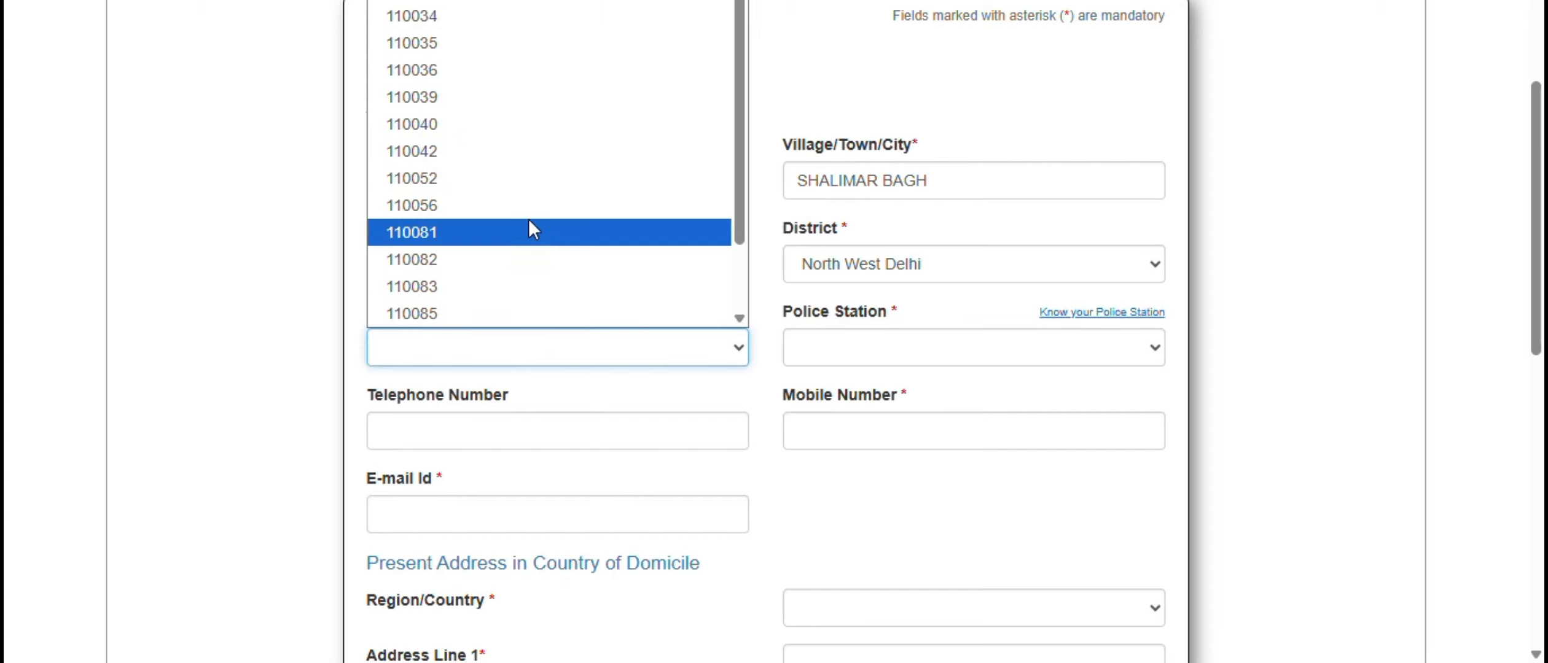
left_click(486, 149)
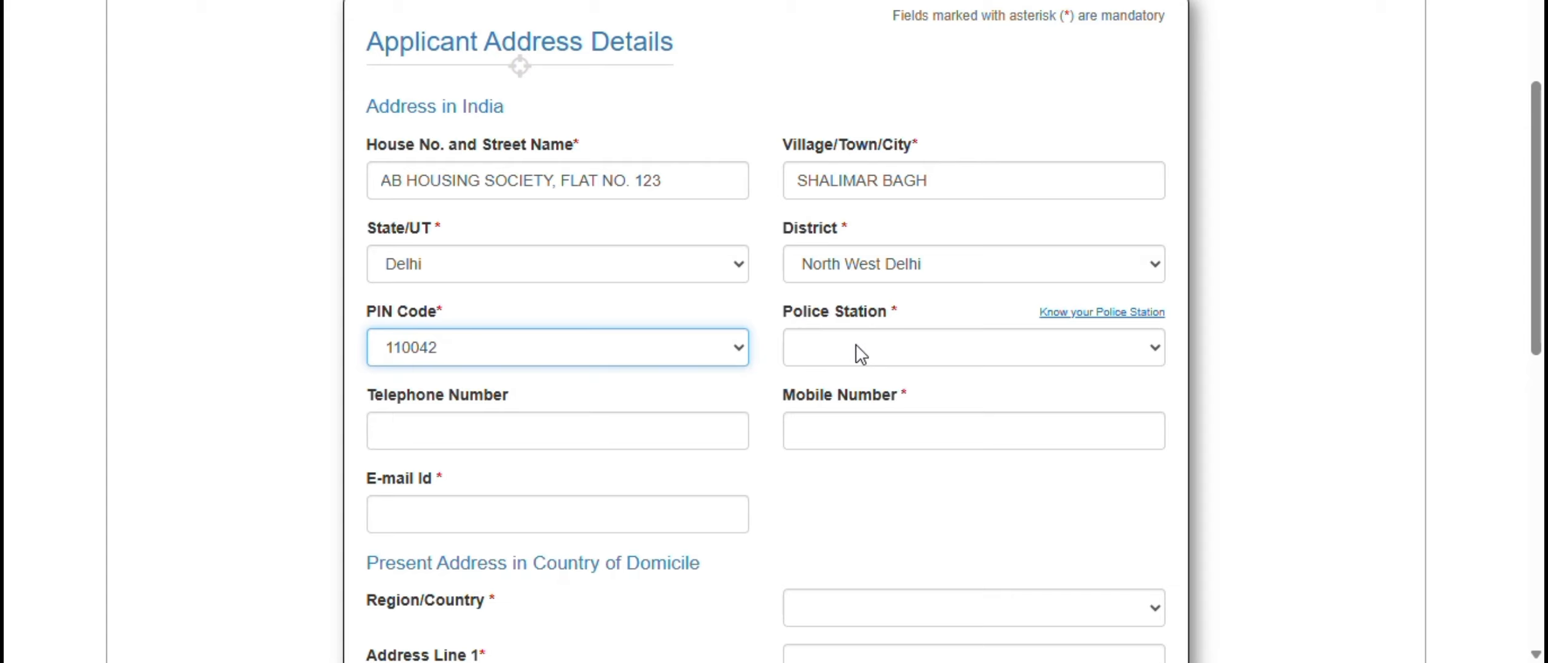
- Look up the police stations for the state Delhi and police district North West Delhi with Know your Police Station
left_click(1096, 315)
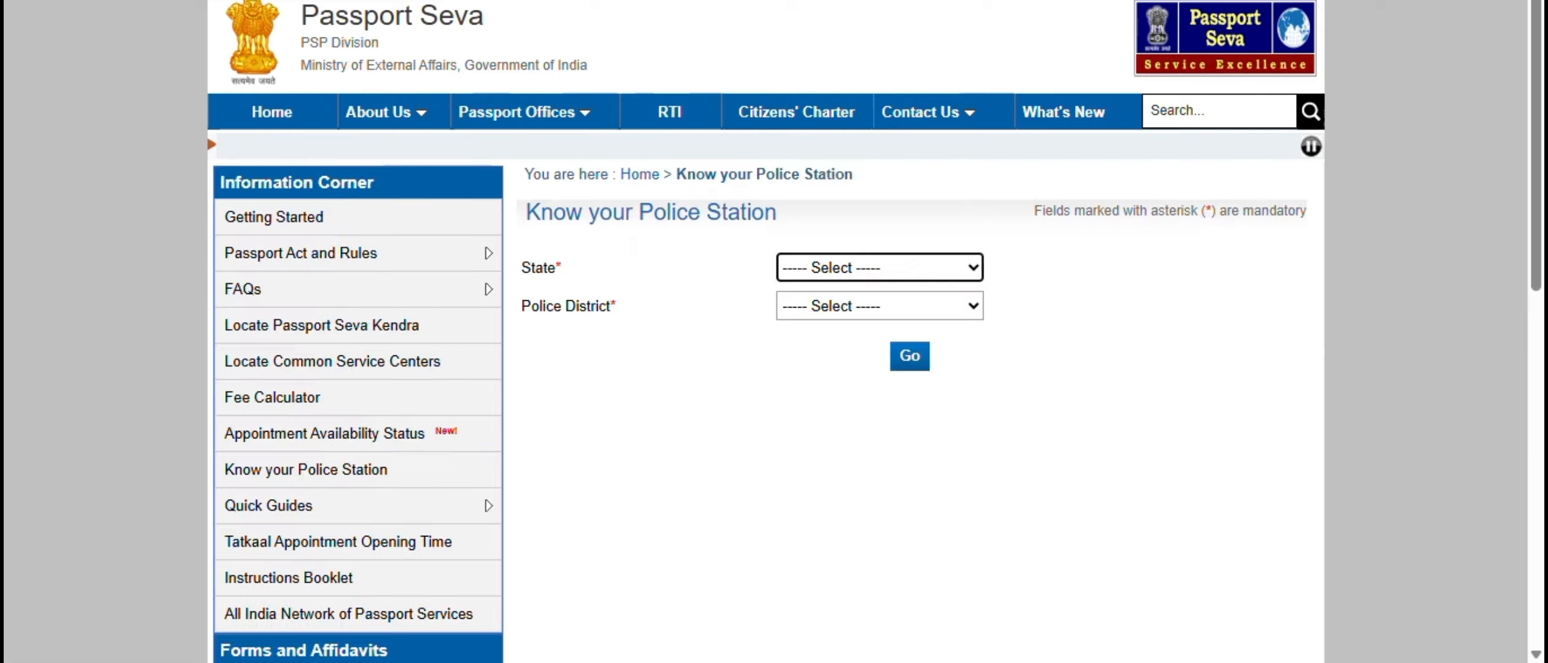
left_click(865, 282)
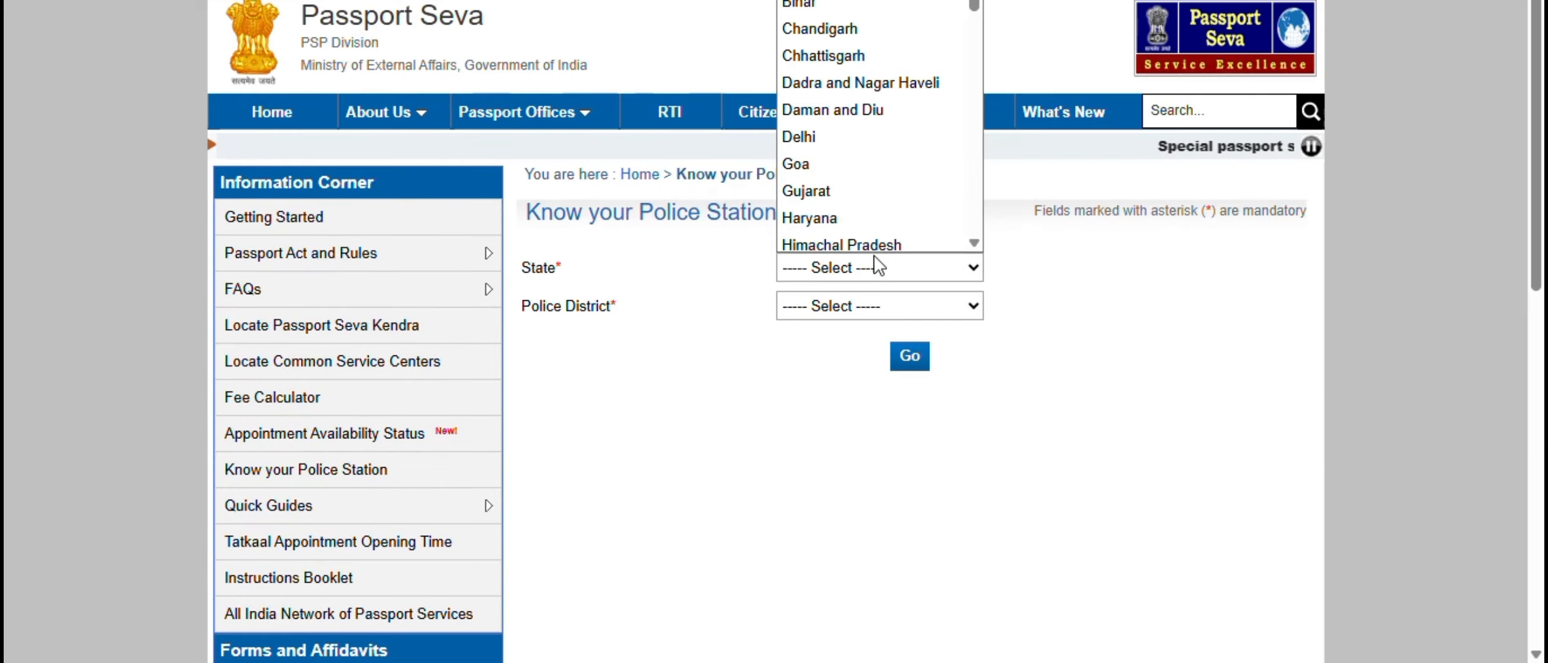
left_click(848, 132)
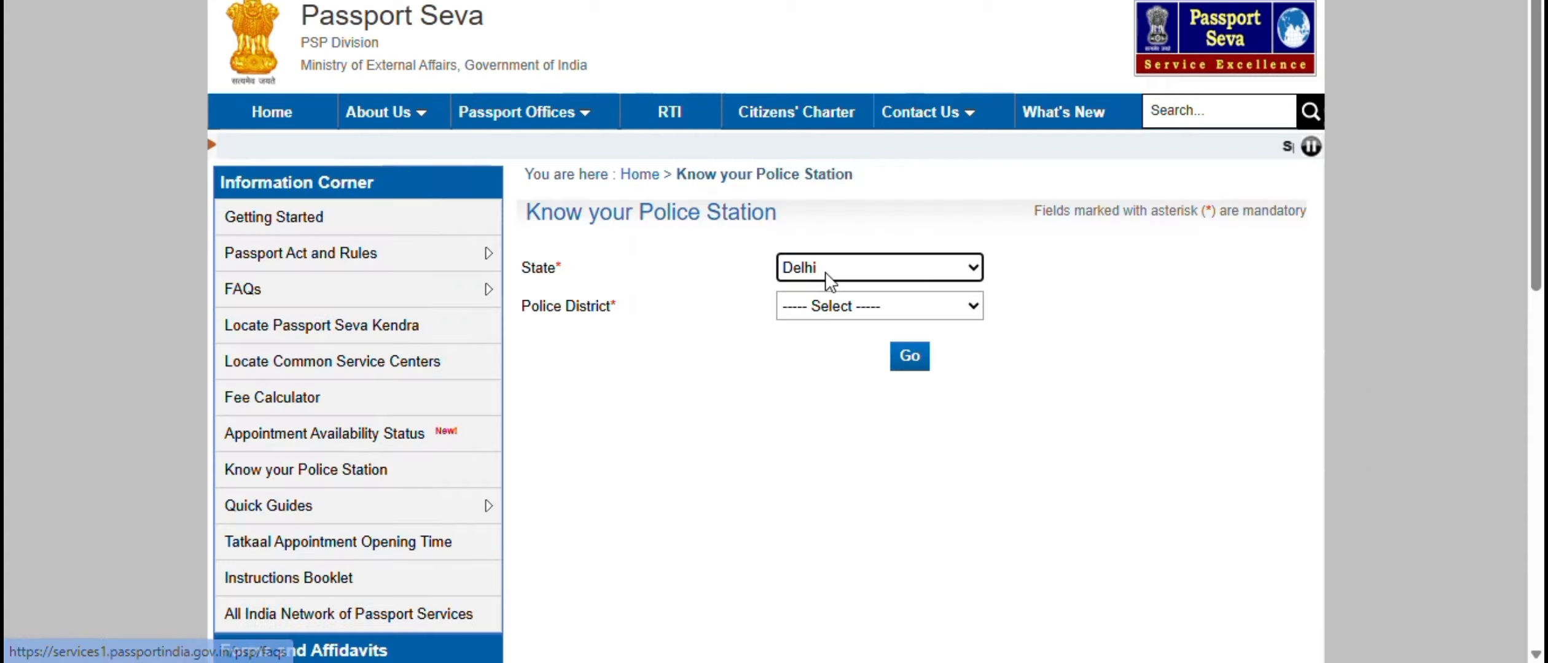
left_click(825, 305)
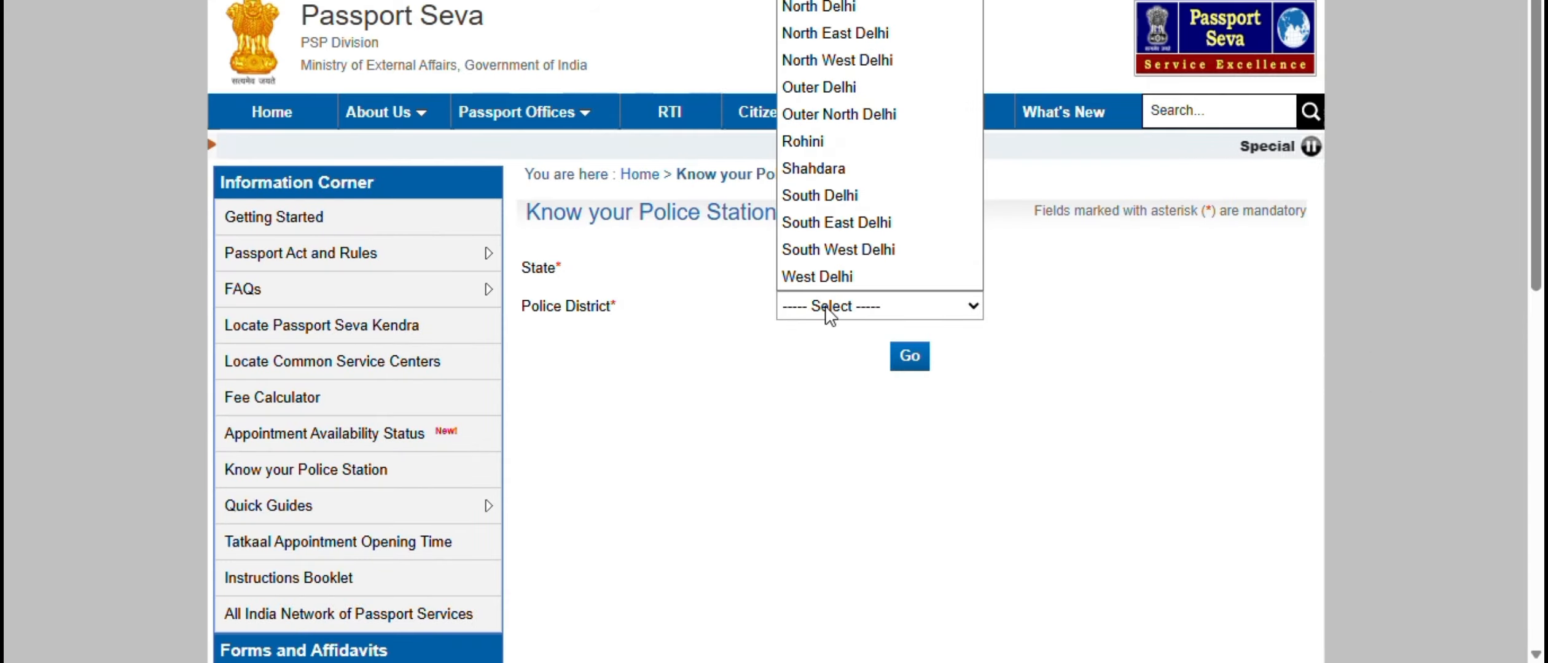
left_click(831, 60)
left_click(921, 363)
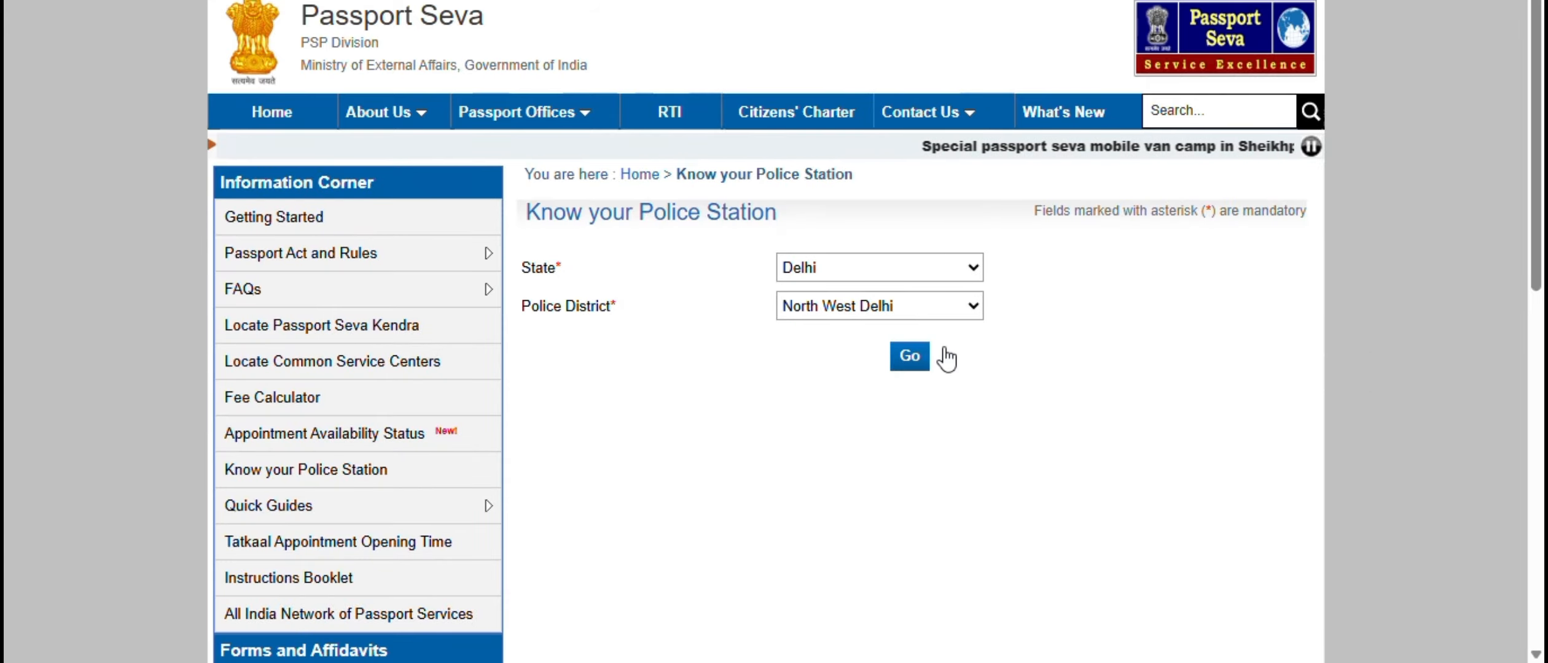
scroll(559, 372, "down", 2)
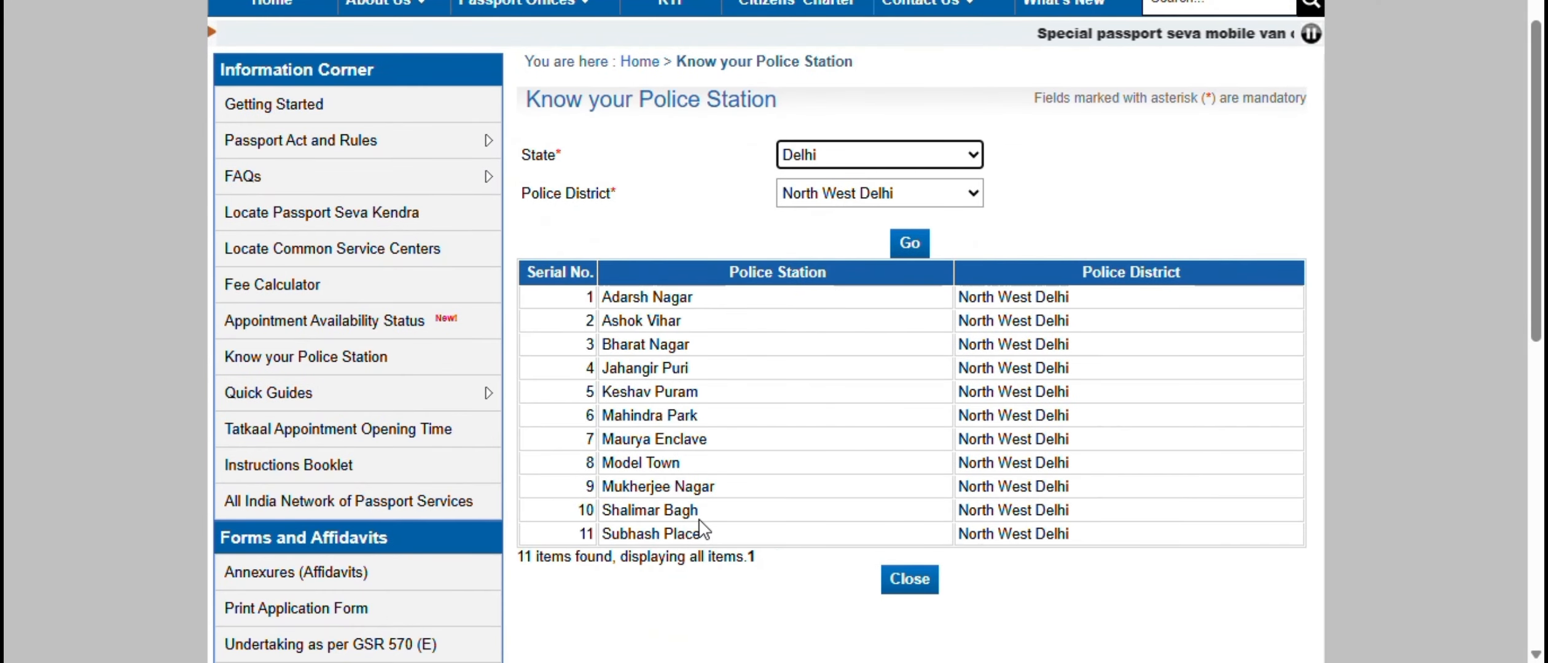
- Find Shalimar Bagh in the police station lookup and select it as the police station for the Indian address
left_click_drag(700, 511, 606, 511)
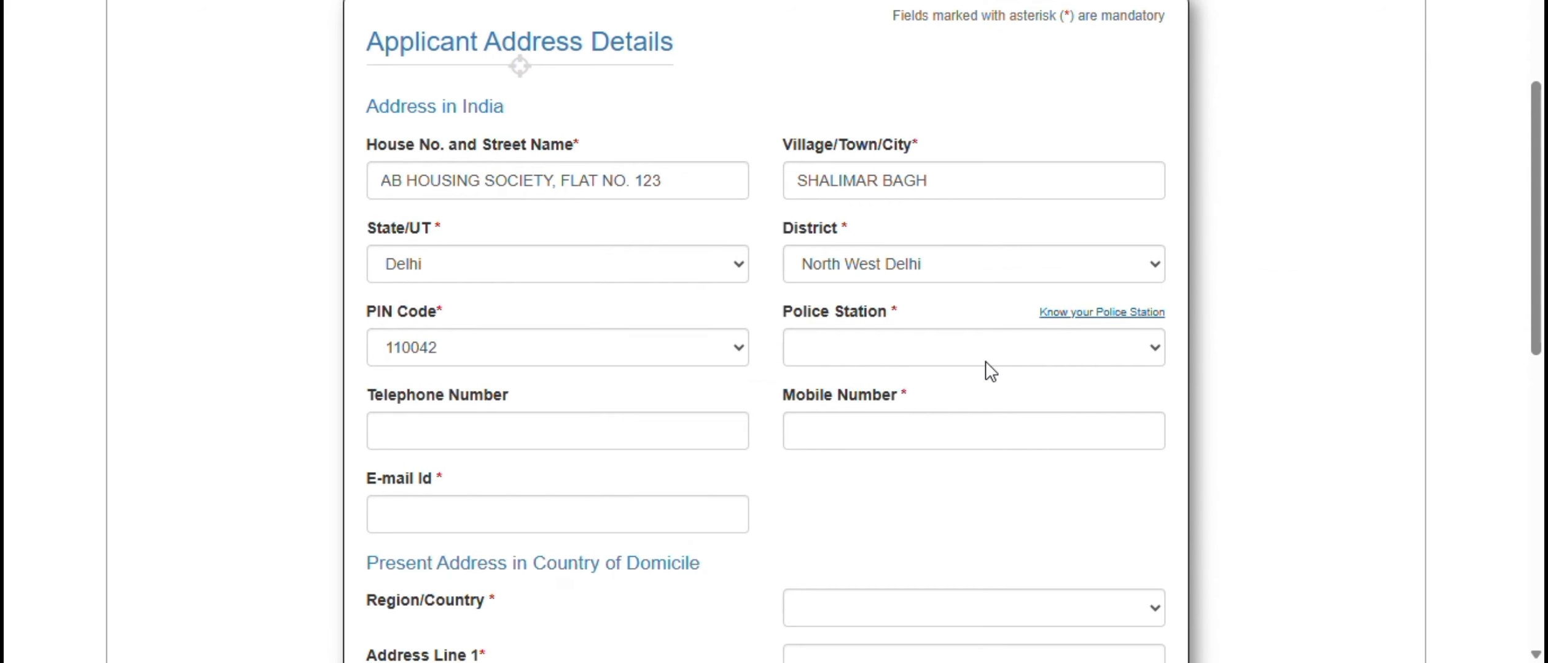
left_click(985, 363)
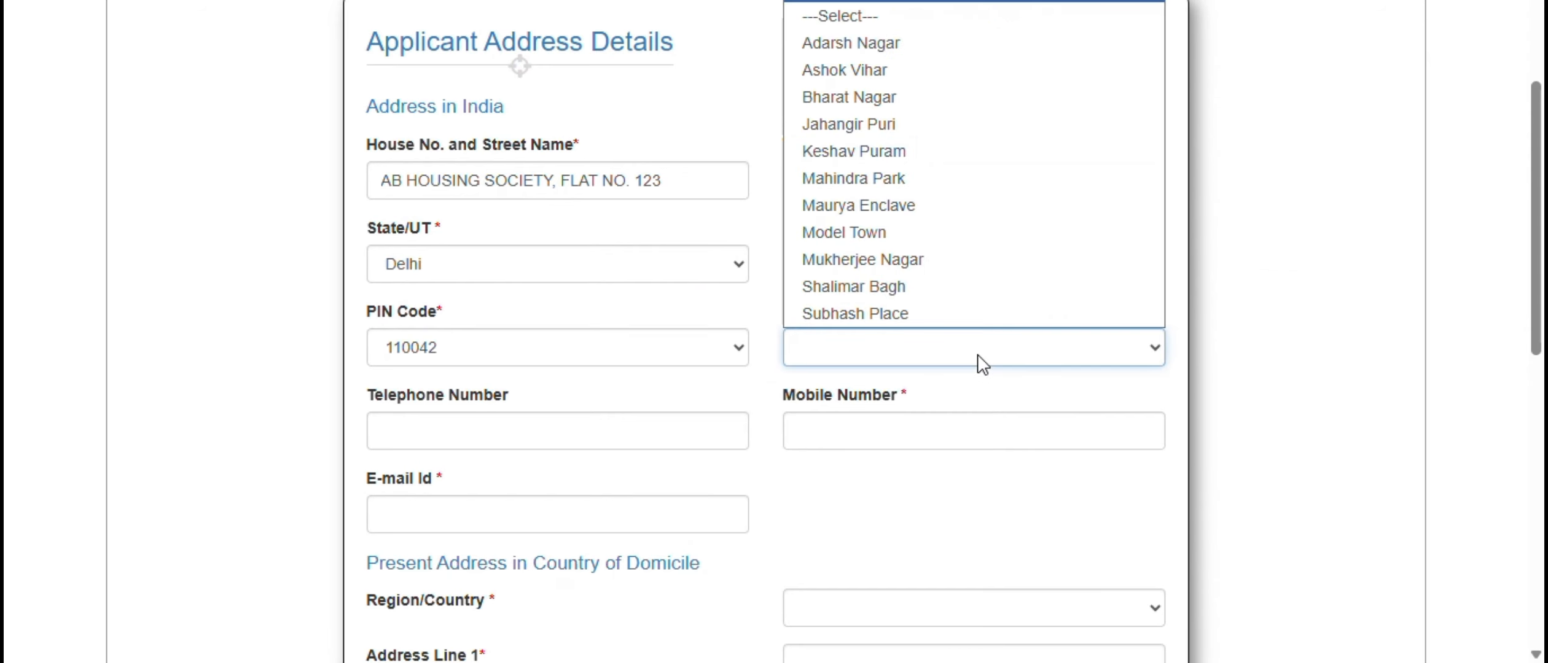
left_click(933, 288)
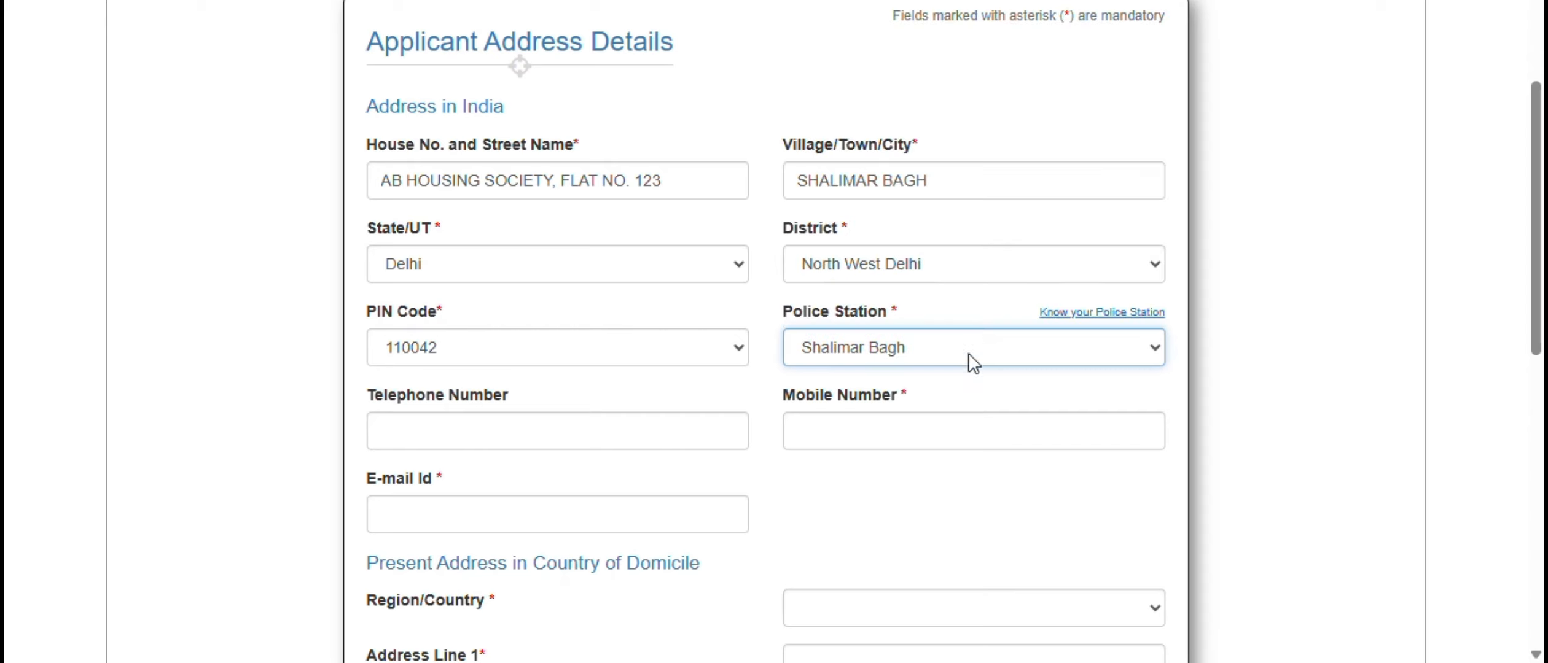
- Enter the applicant's mobile number in India, including the country code
left_click(1013, 407)
left_click(977, 429)
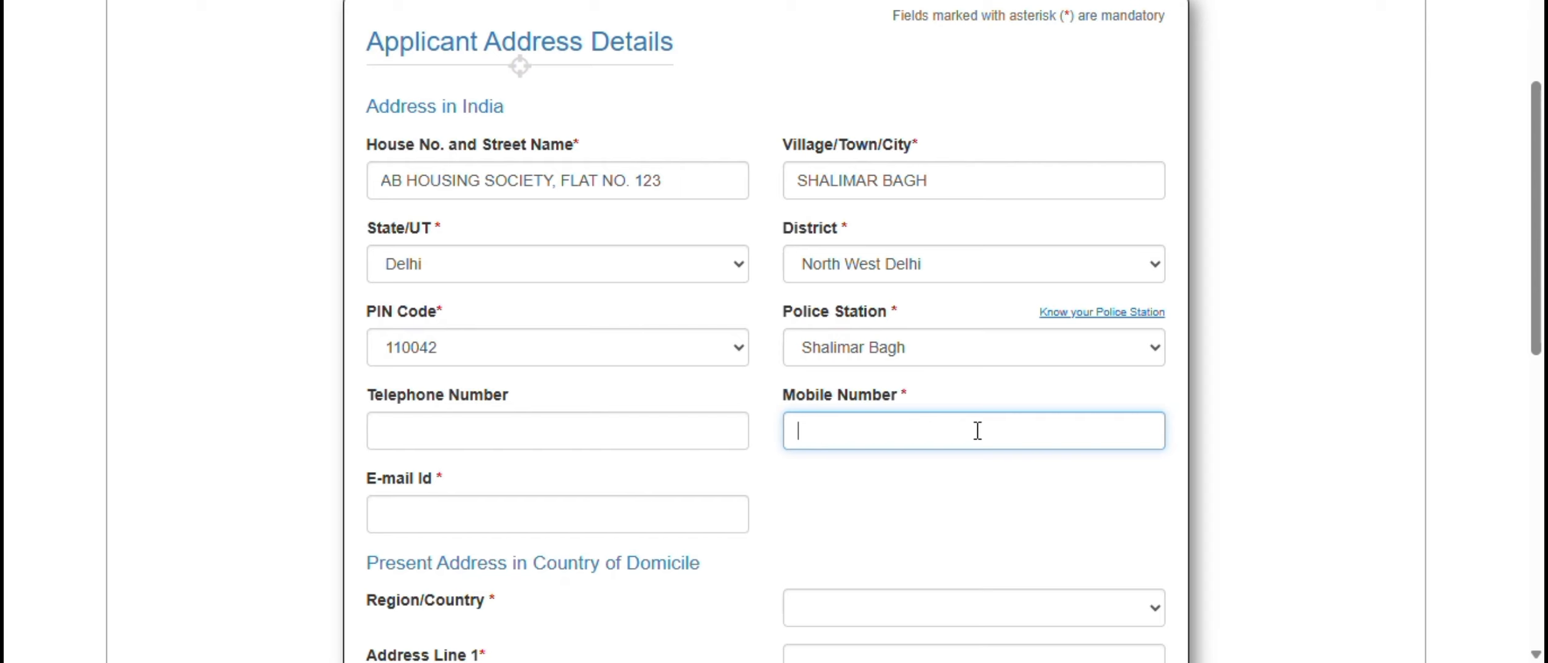
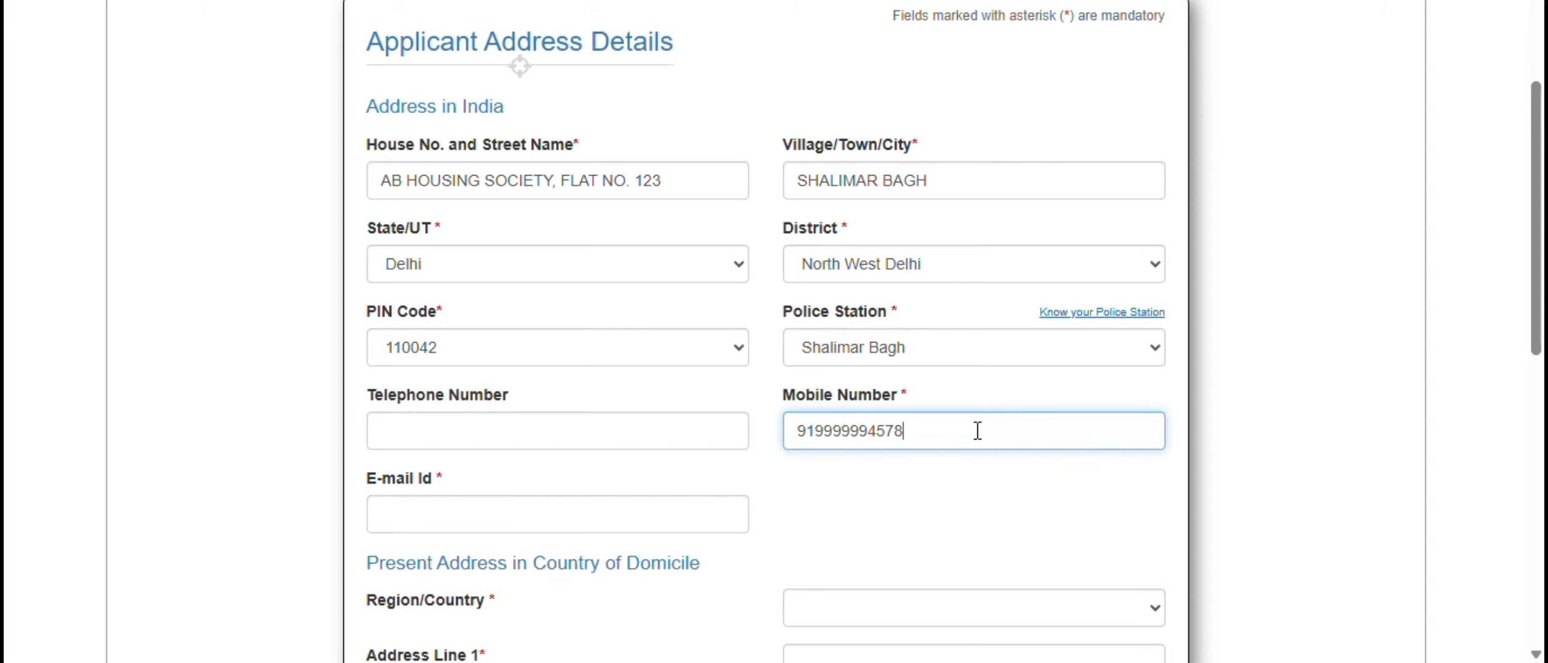
left_click(1036, 487)
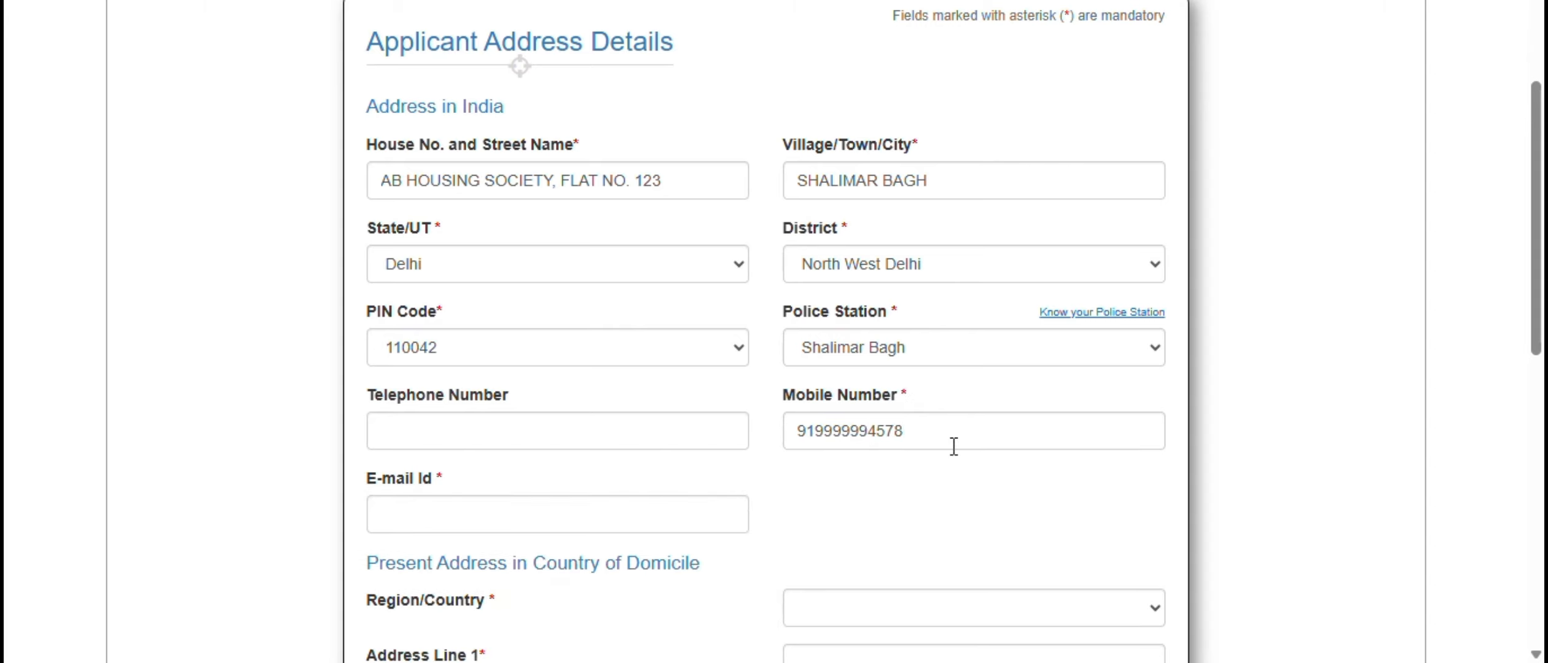
- Fill in the applicant's e-mail address under the address in India
scroll(683, 405, "down", 2)
left_click(669, 417)
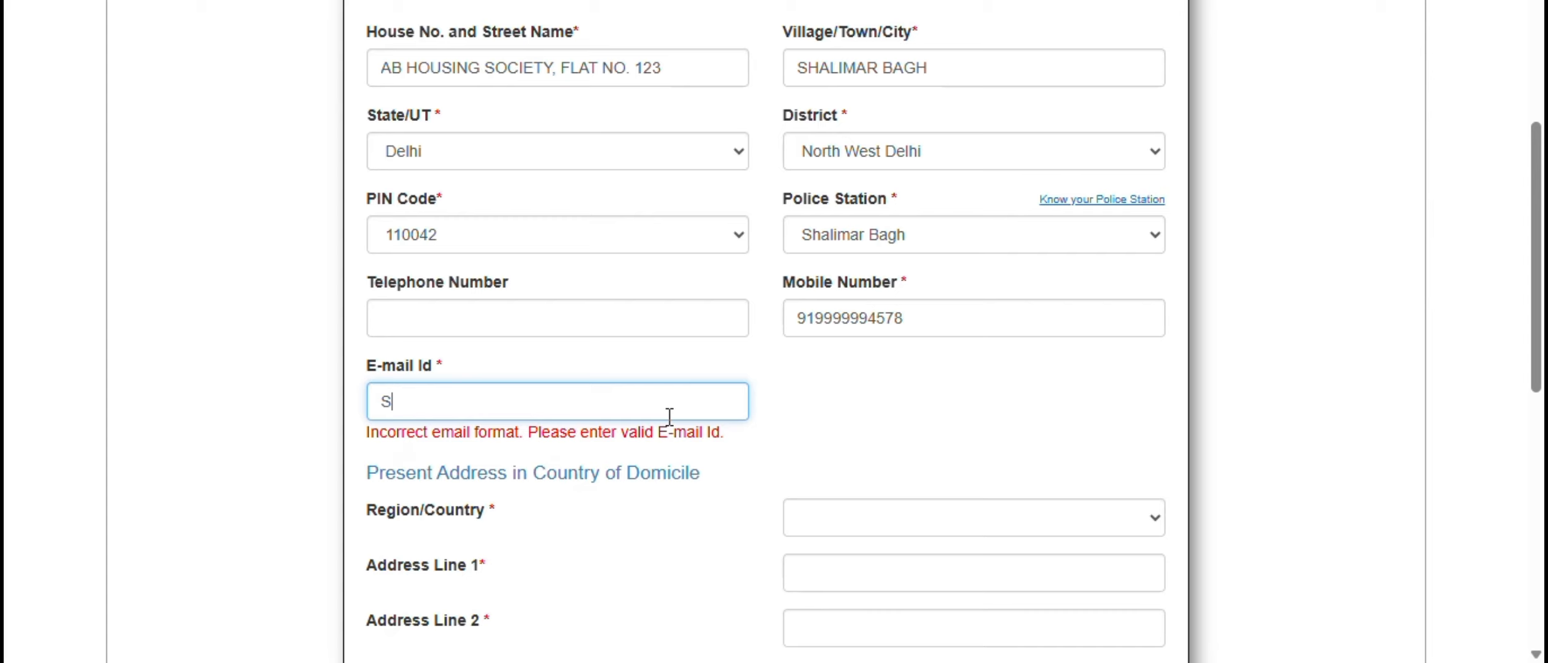
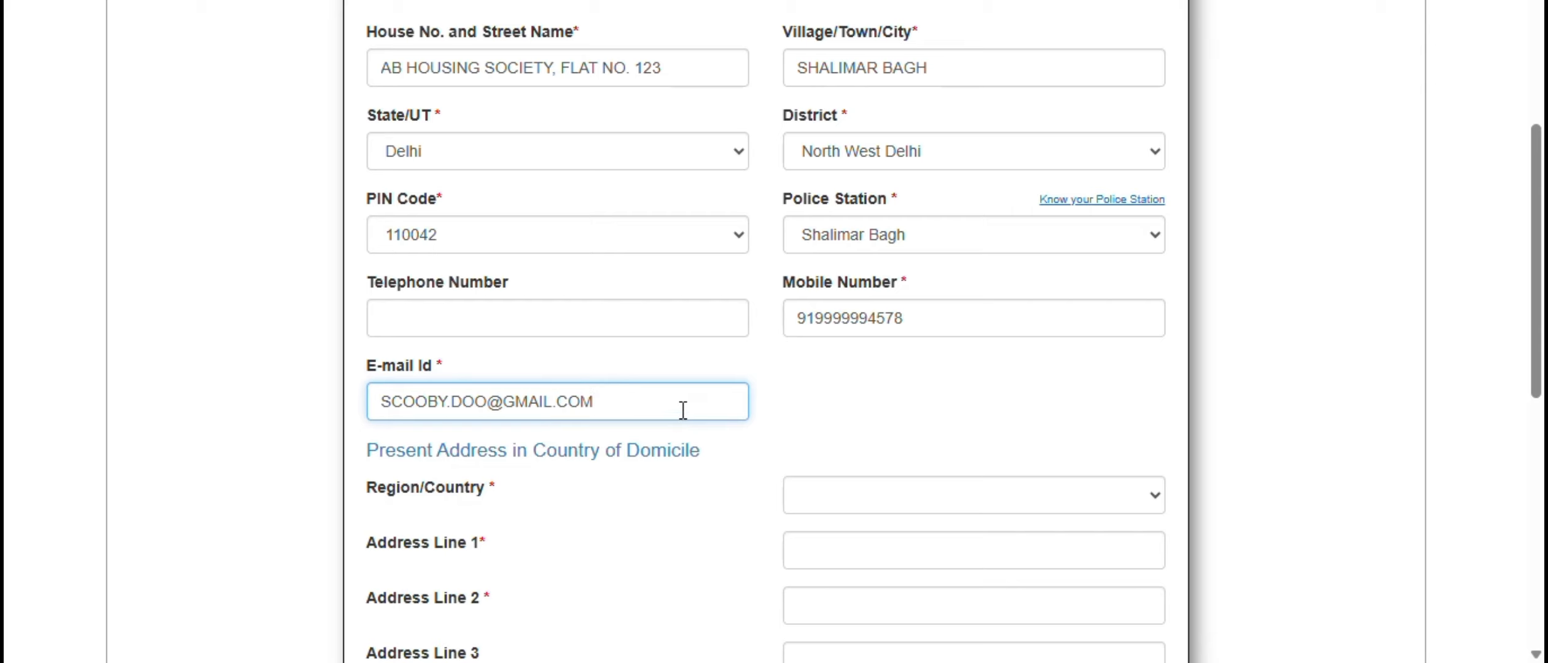
left_click(788, 418)
- Set the region/country of the present address in the country of domicile to Canada
scroll(799, 409, "down", 2)
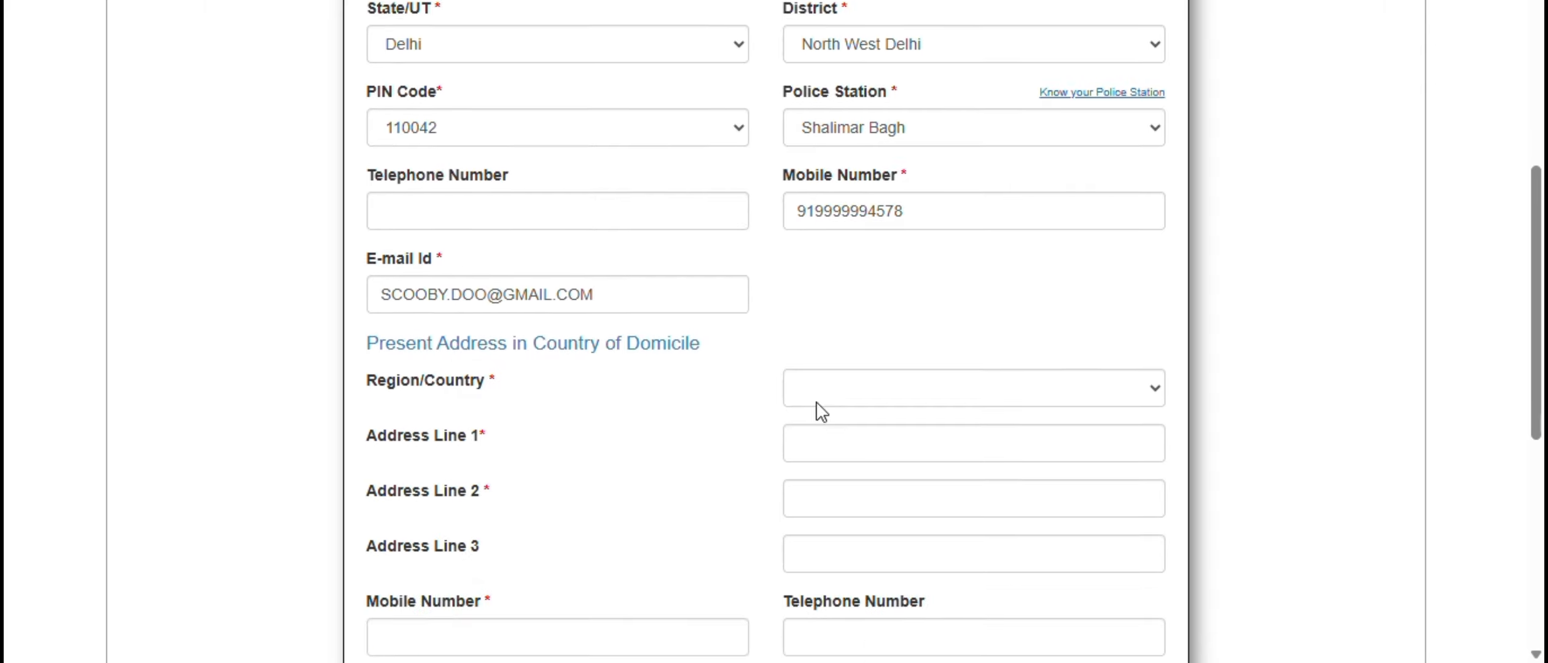
left_click(938, 392)
type("canada")
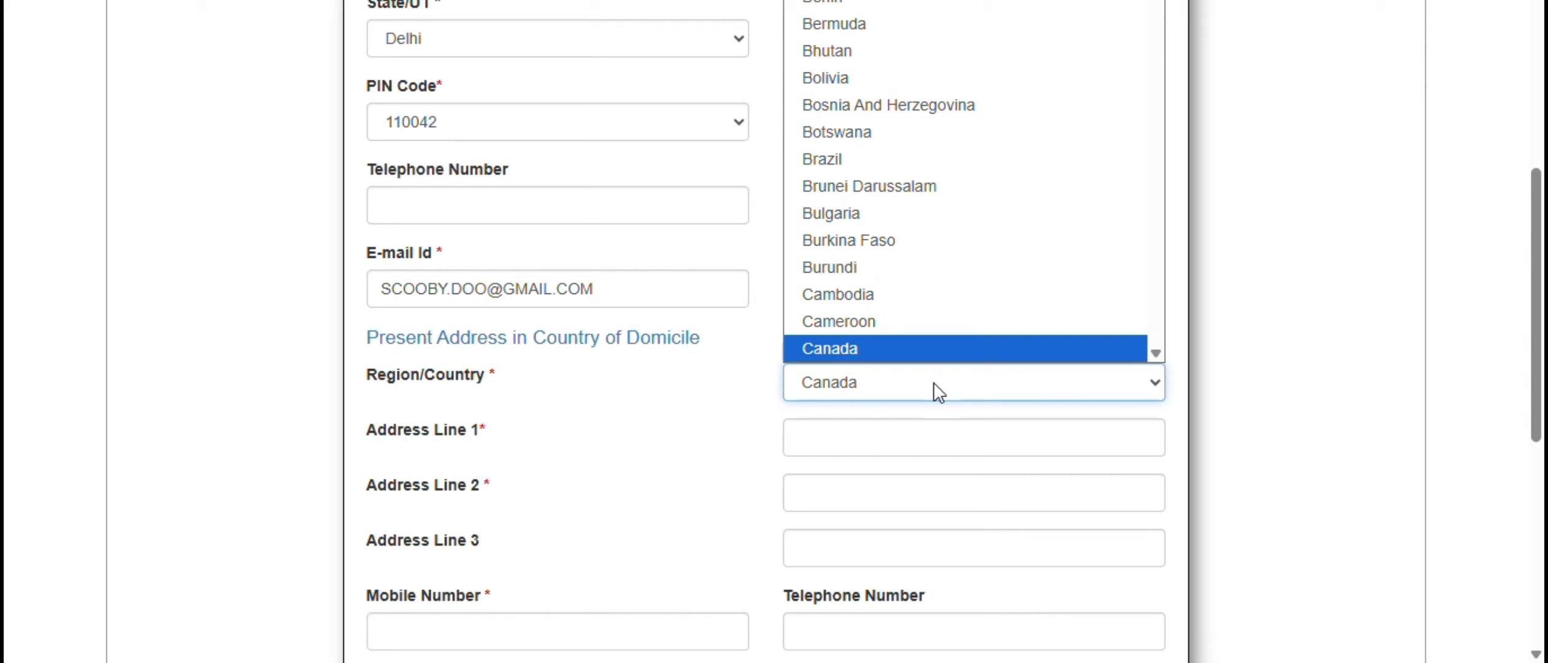
key("Return")
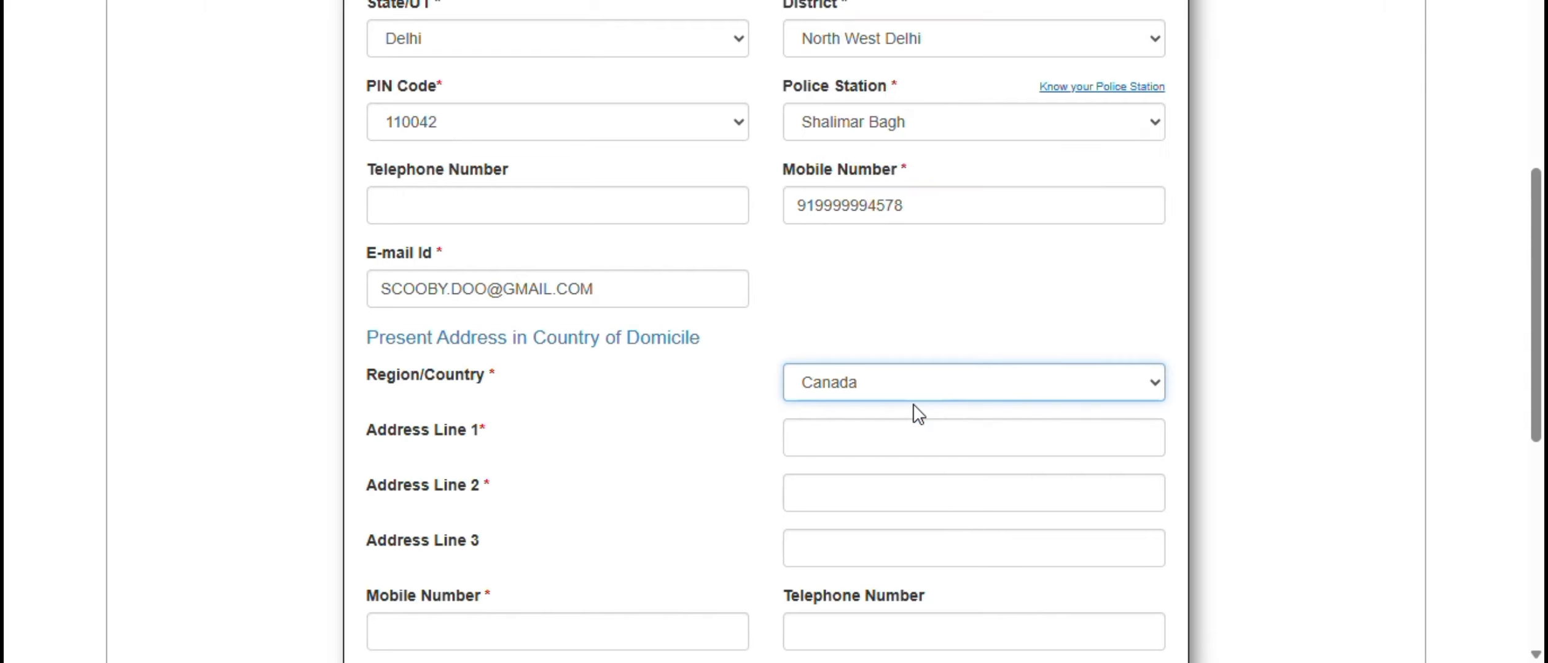
- Fill in the three address lines of the Canadian address with the street address, the city and province, and the postal code
left_click(908, 446)
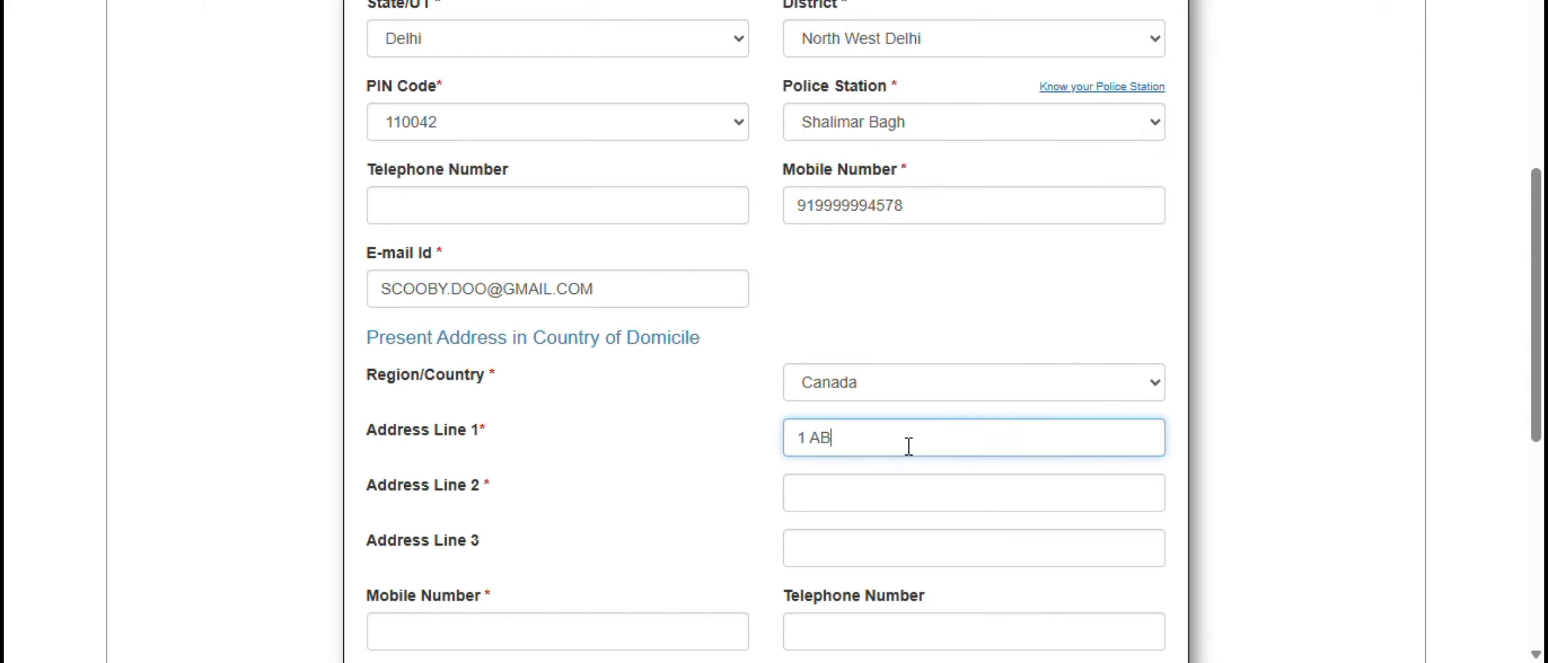
type("1 ABC STREET")
key("BackSpace")
left_click(908, 483)
type("MILTON")
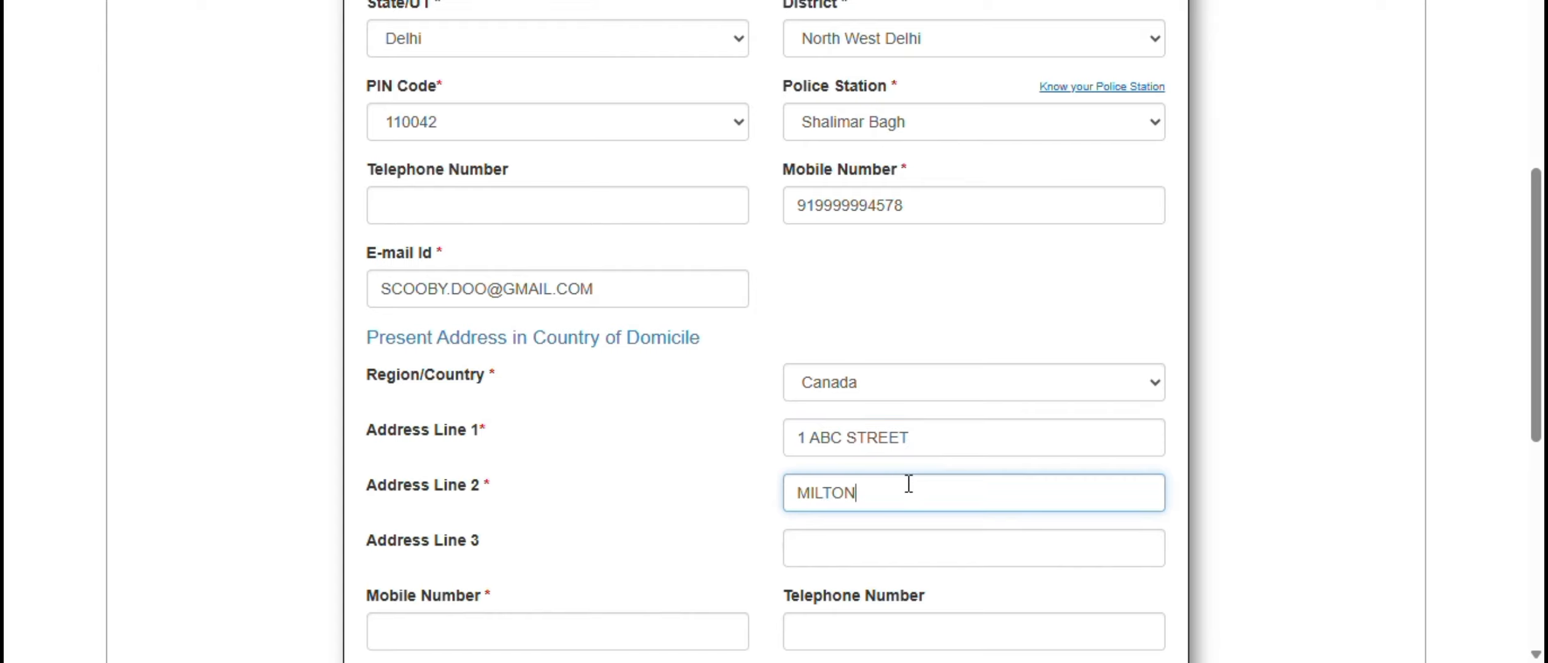
type(", ONTARIO")
left_click(946, 559)
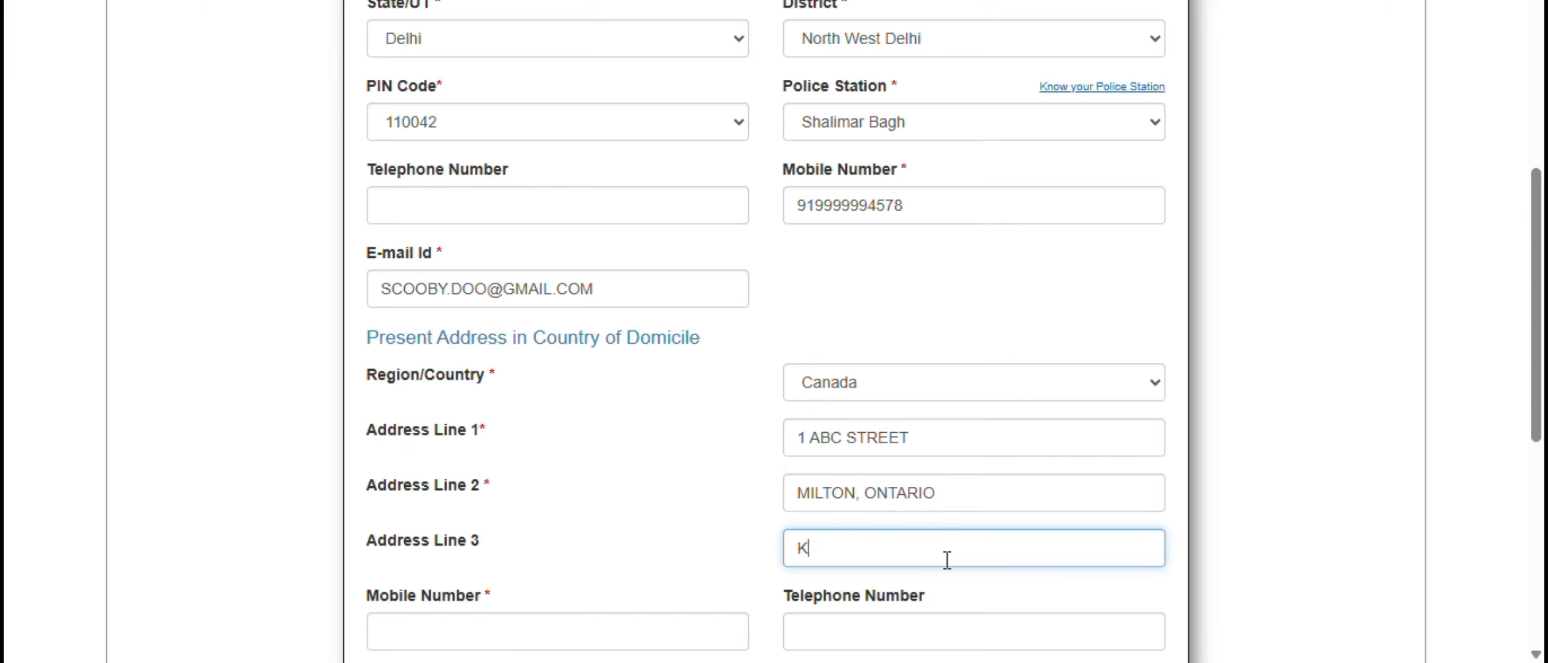
type("K78 0J9")
- Enter the mobile number for the country of domicile and proceed to the other details
scroll(947, 560, "down", 2)
left_click(569, 522)
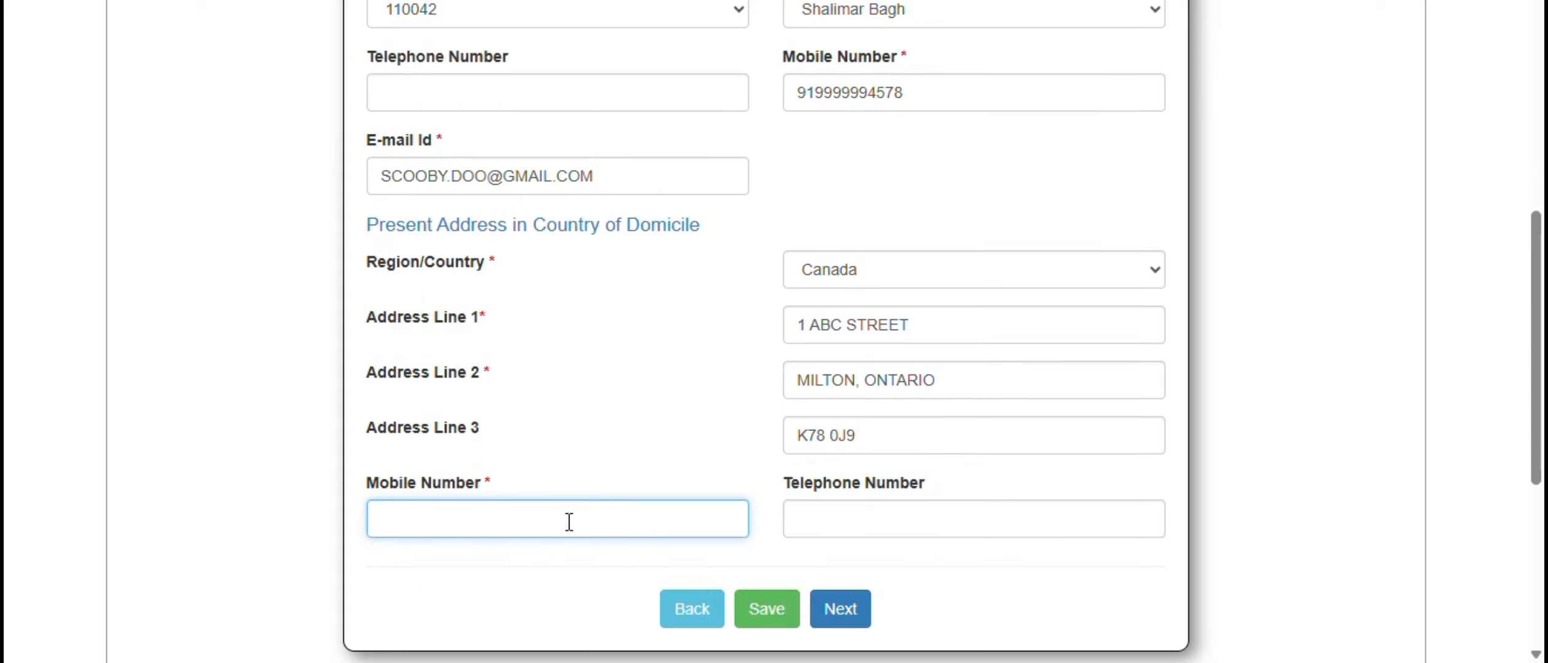
type("1")
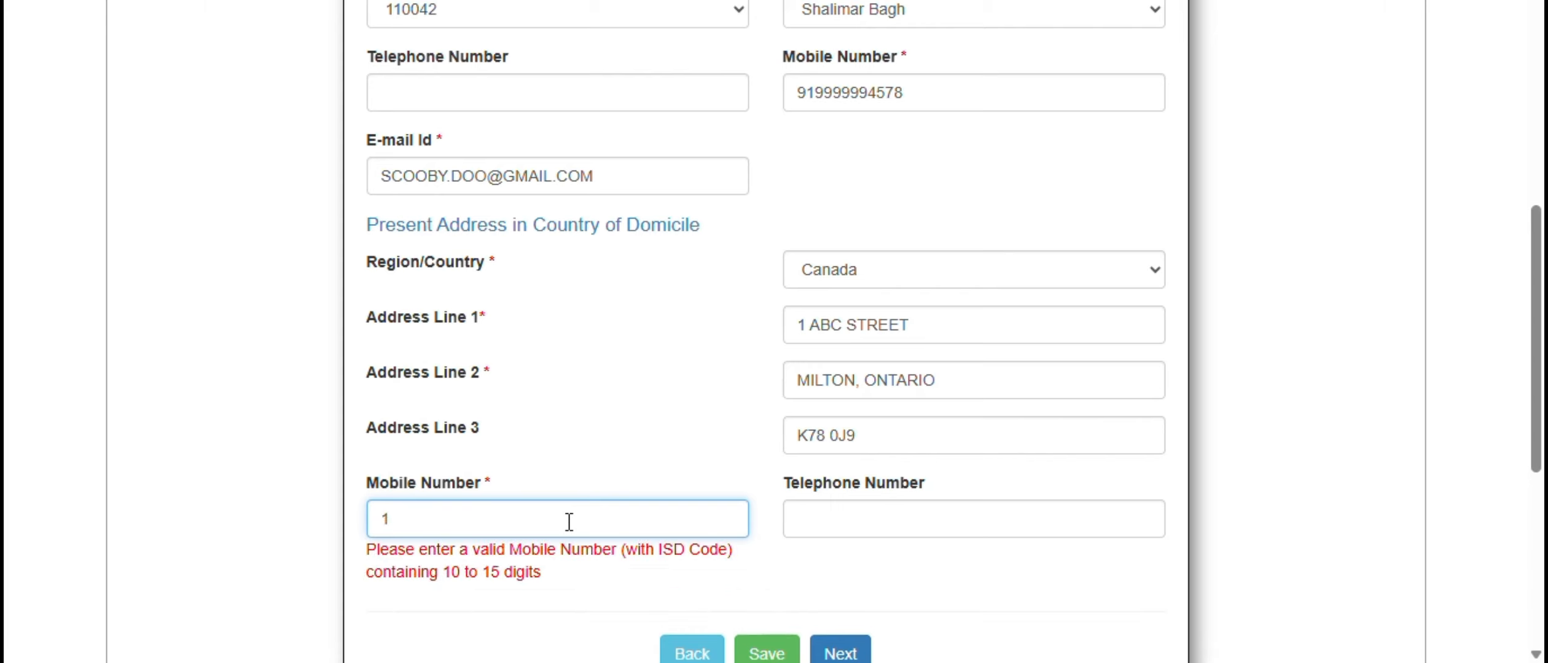
type("8885551212")
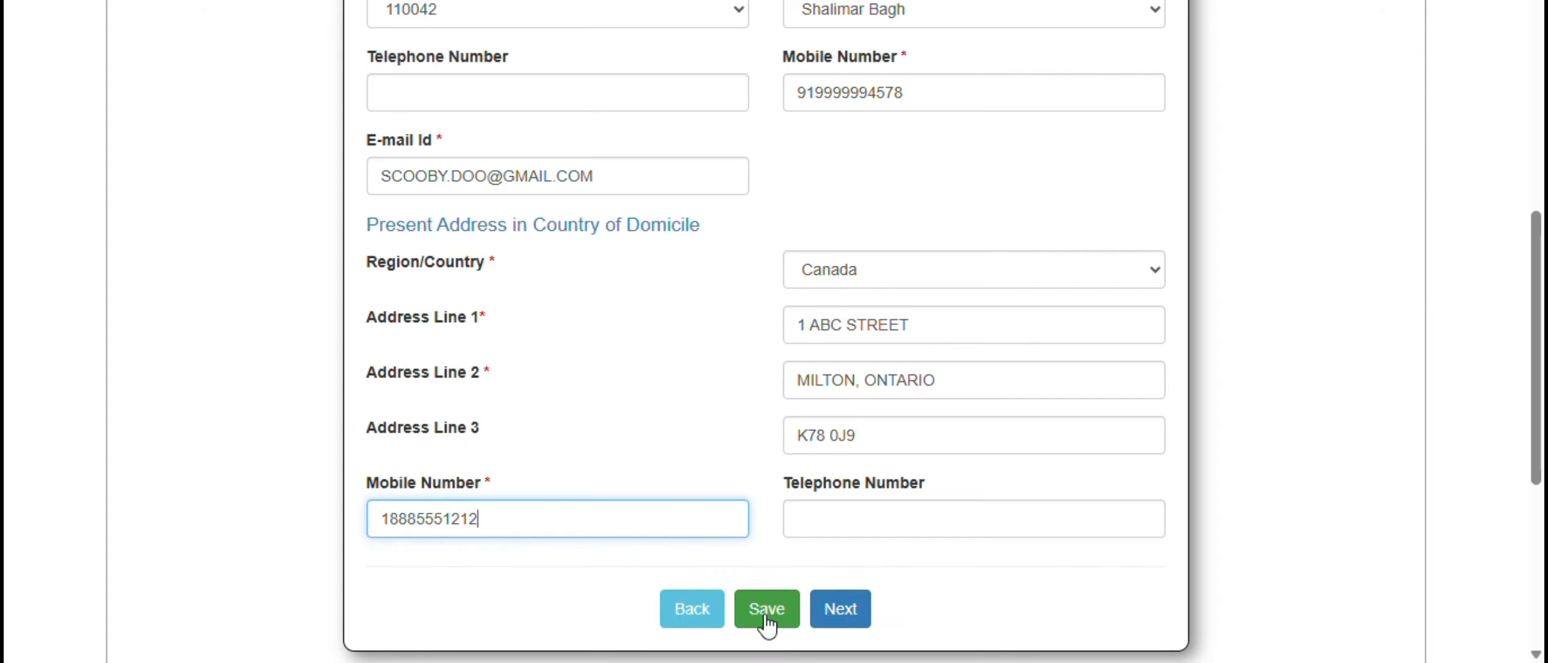
left_click(823, 618)
- Answer No to questions 1.1 to 1.4 and 2.1 on criminal proceedings and convictions, and proceed to the certificate details
scroll(1284, 450, "down", 2)
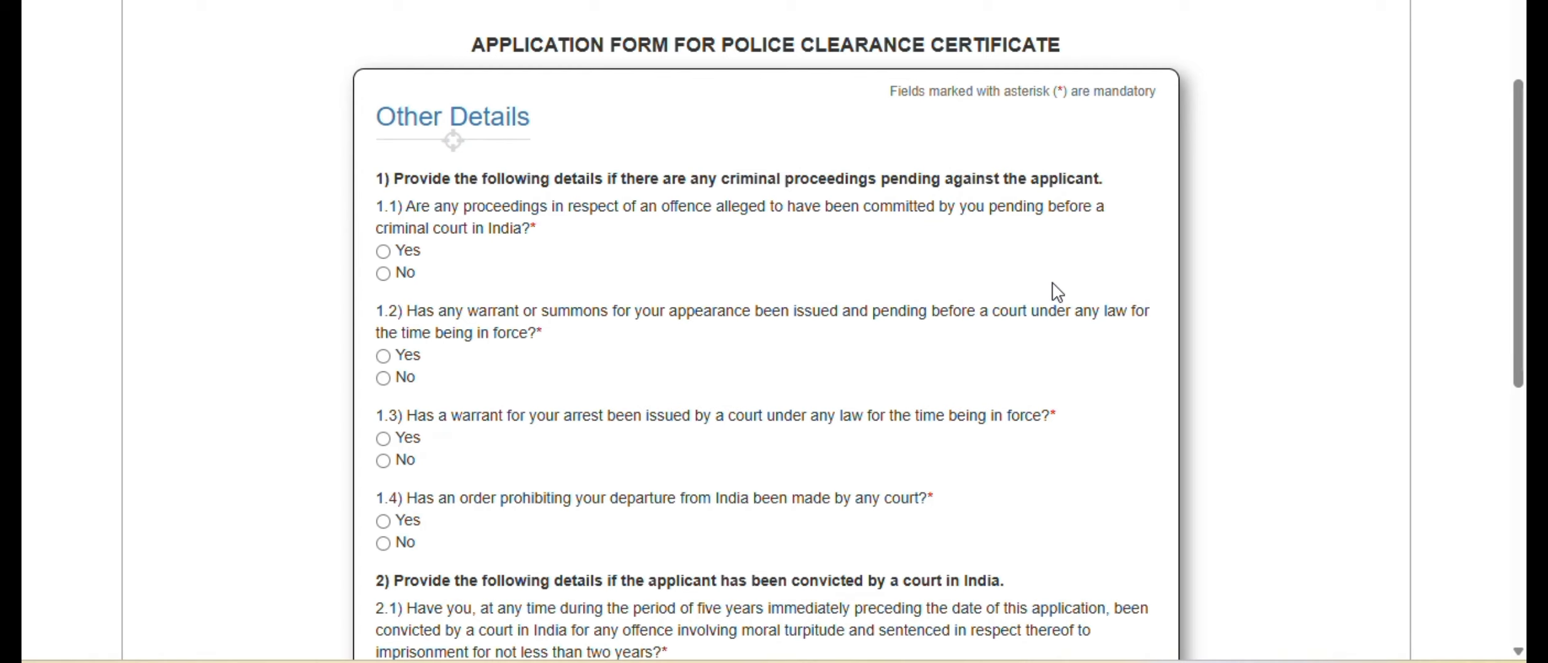
scroll(1081, 304, "down", 4)
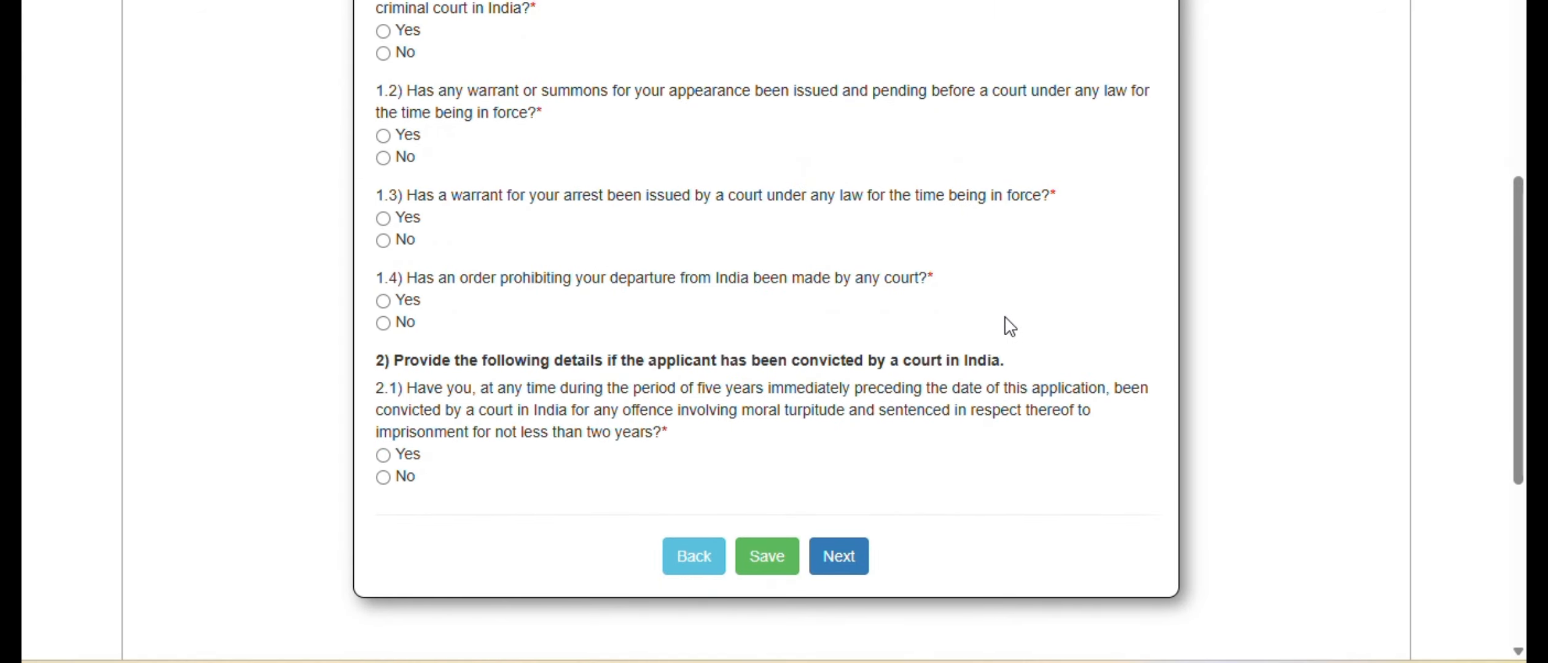
scroll(1011, 326, "up", 2)
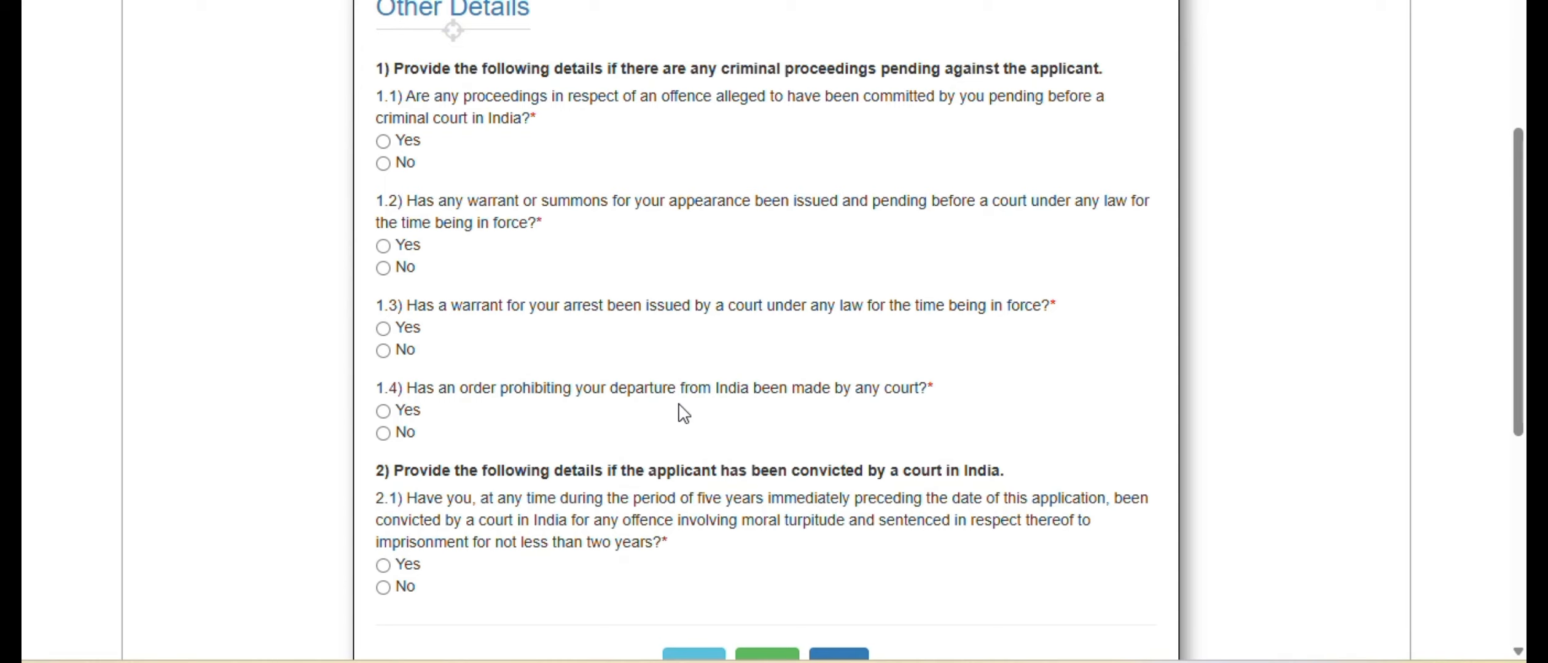
left_click(383, 163)
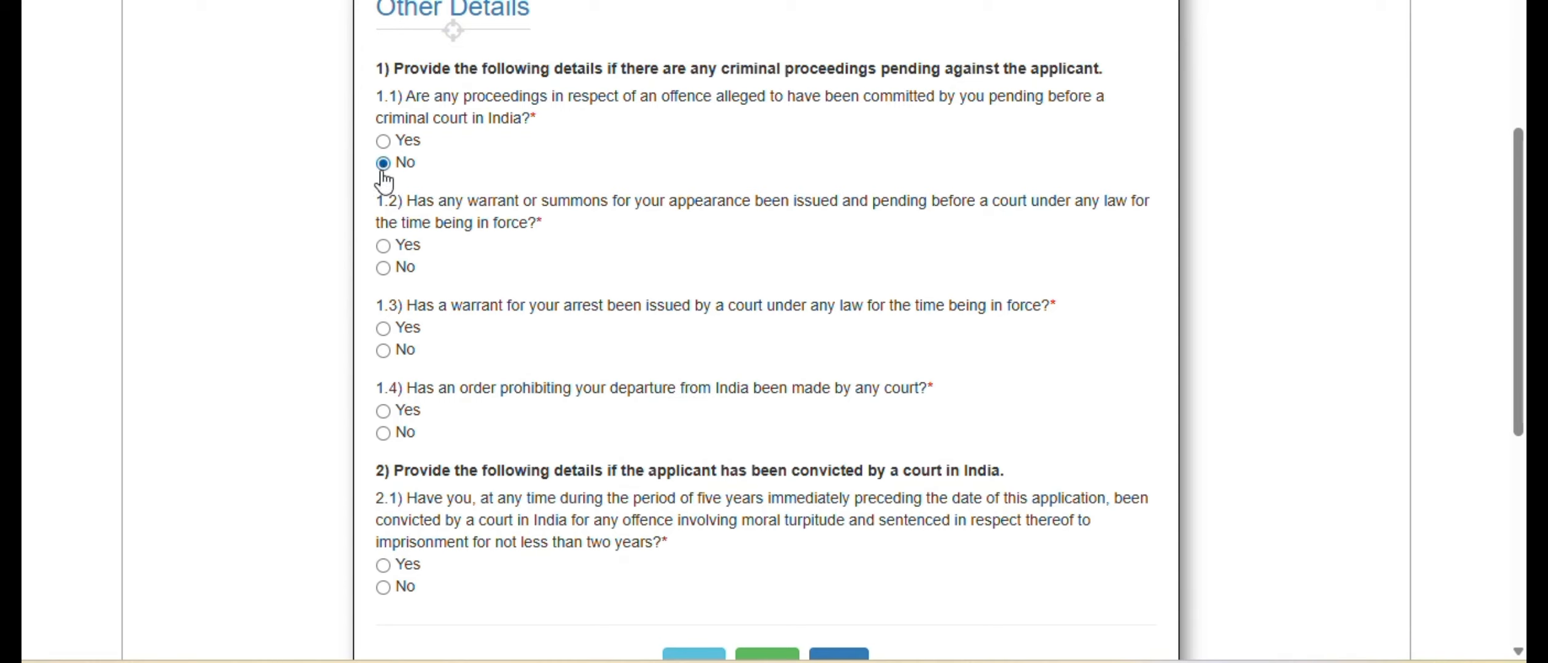
left_click(383, 268)
left_click(383, 351)
left_click(385, 433)
scroll(490, 434, "down", 2)
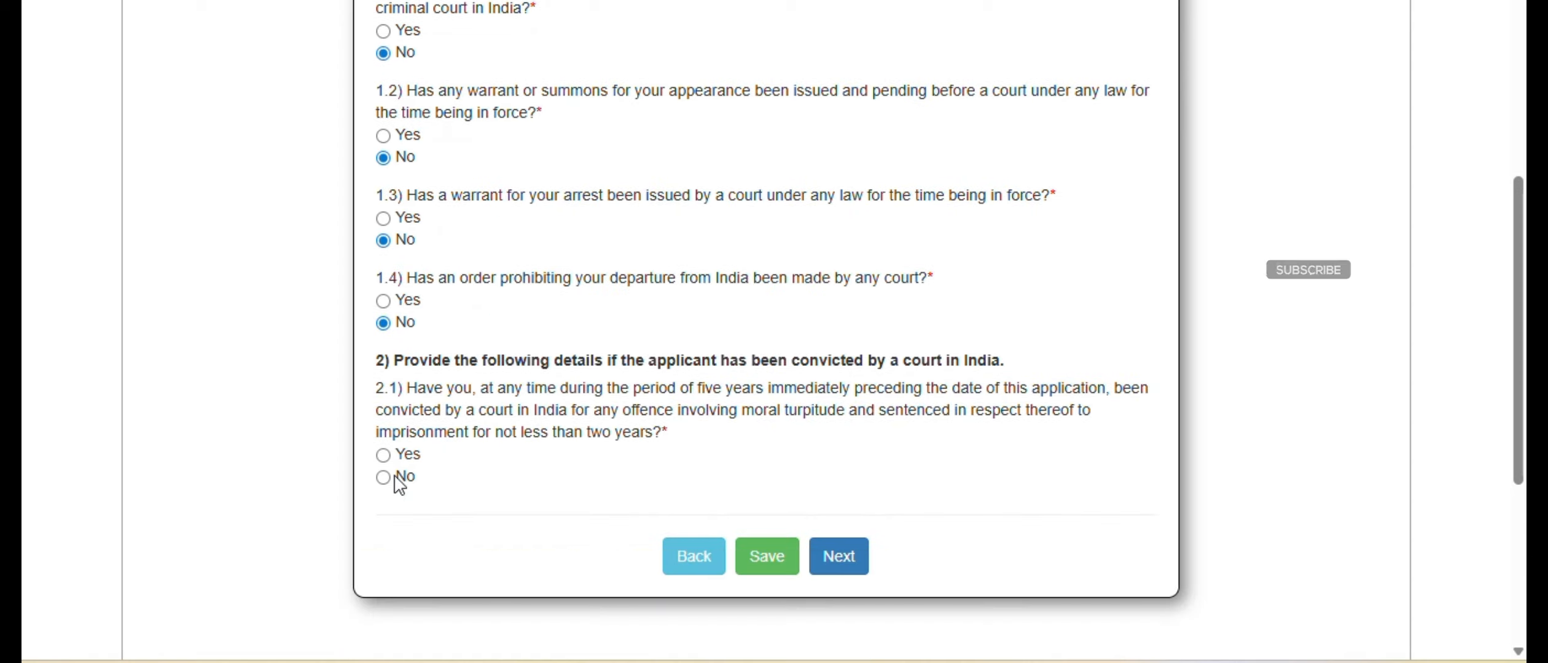
left_click(840, 566)
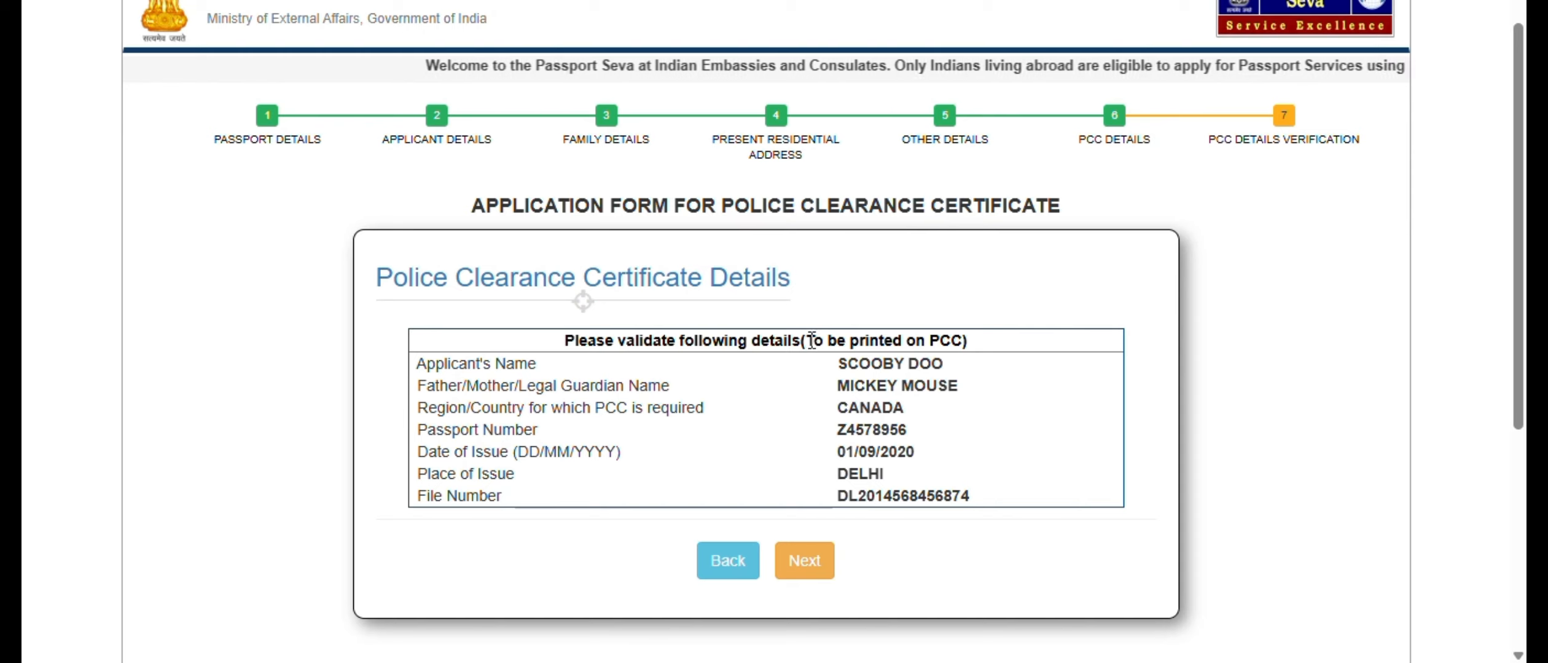
- Check the details that are printed on the police clearance certificate and proceed to the form summary
left_click_drag(806, 341, 966, 338)
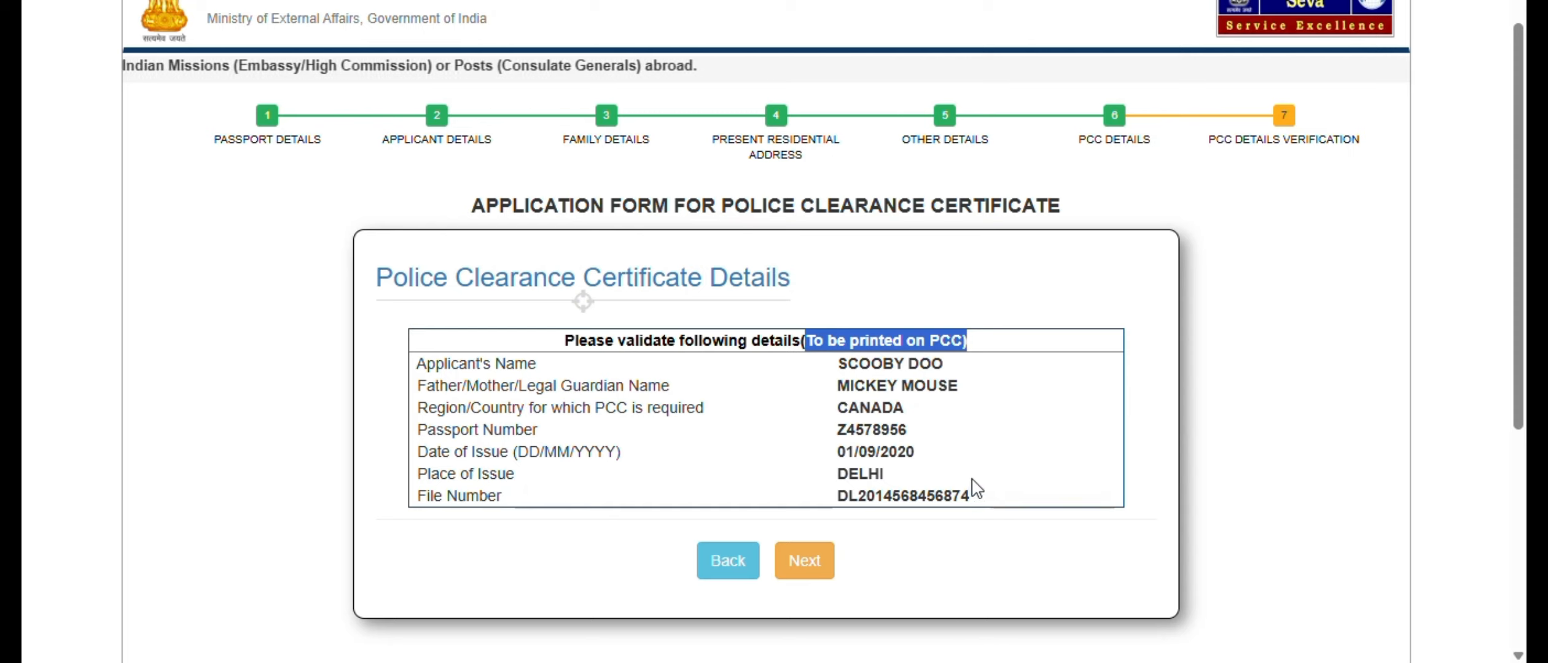
left_click(819, 568)
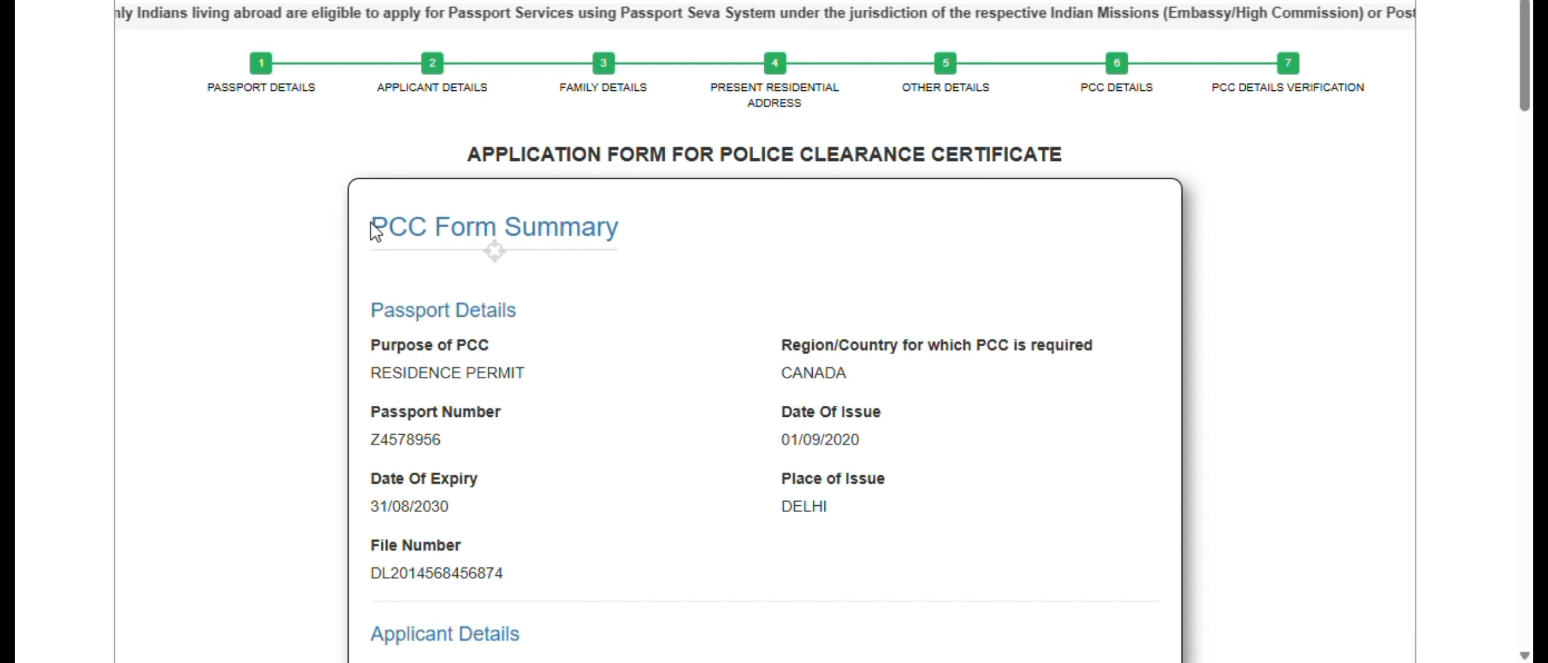
- Review the PCC form summary from the passport, applicant, family and address details through to the closing declaration
left_click_drag(371, 226, 622, 240)
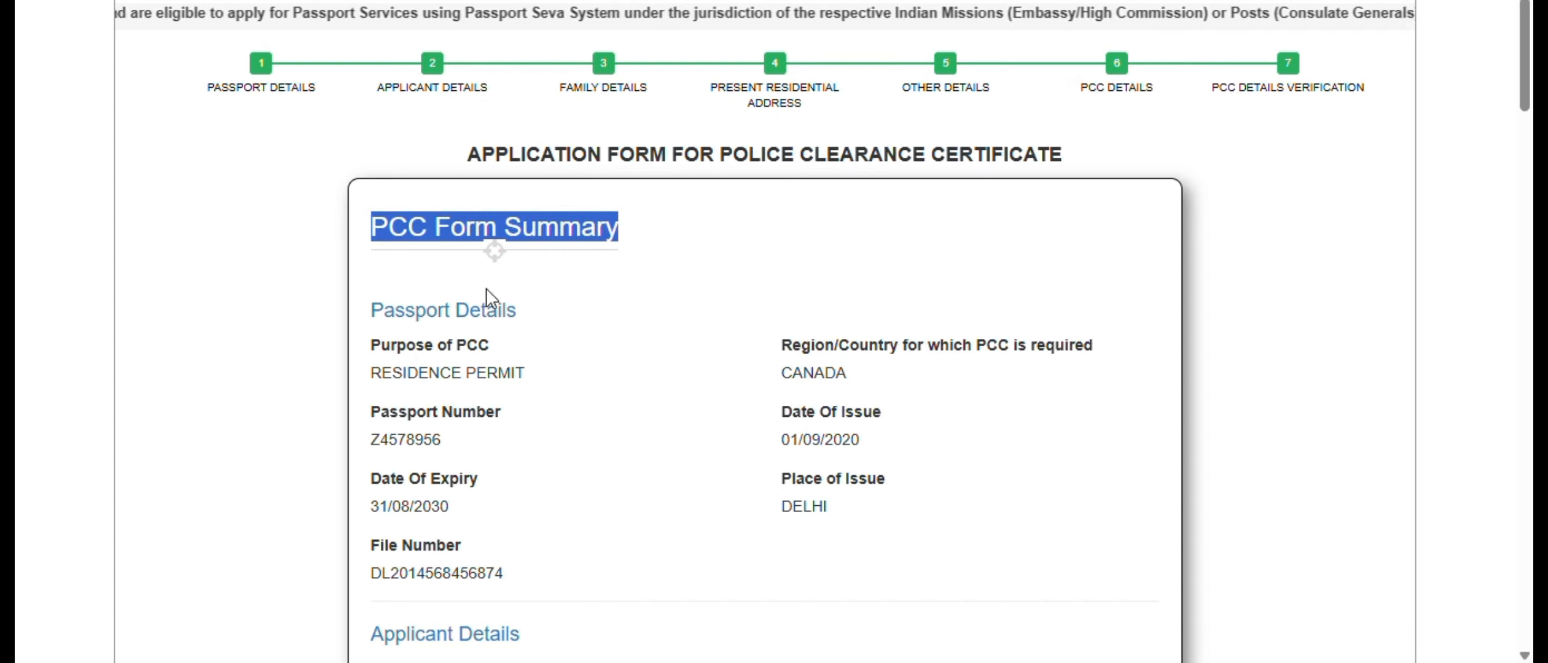
scroll(945, 417, "down", 3)
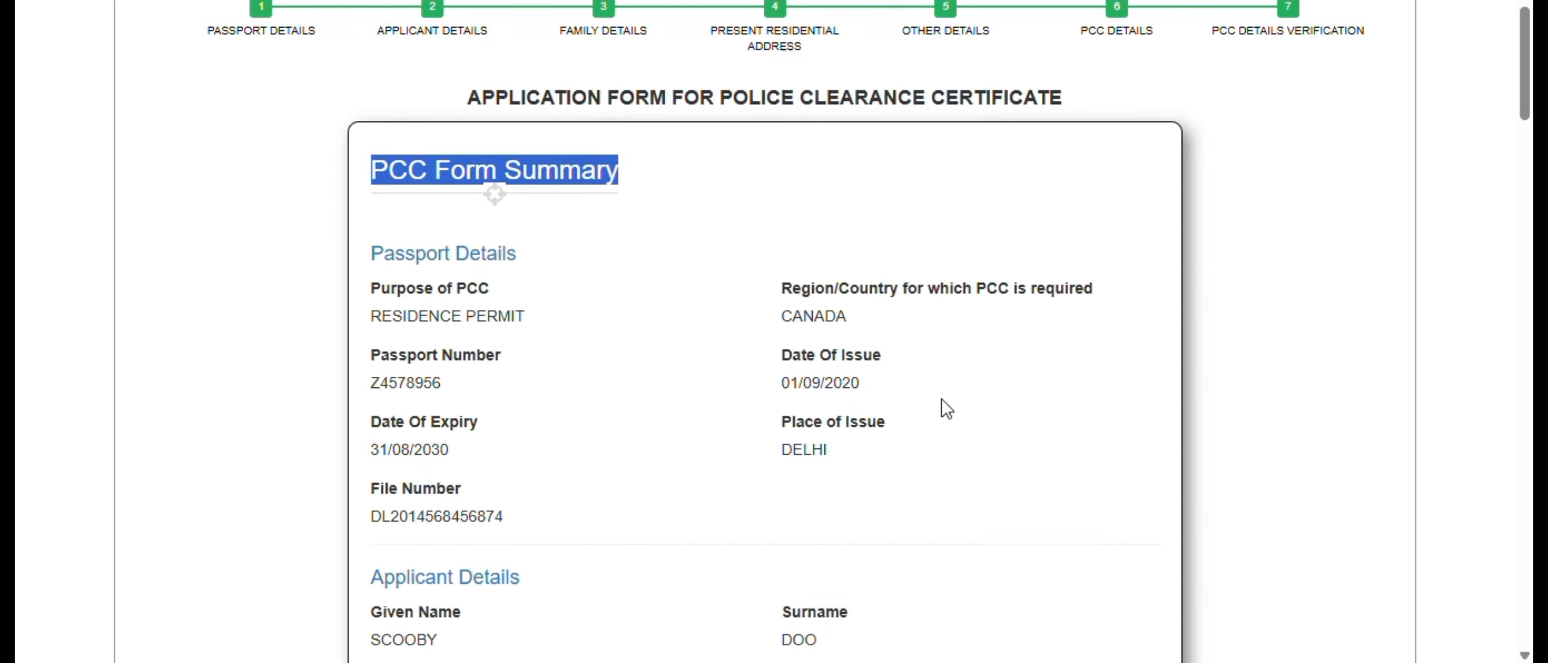
scroll(879, 430, "down", 3)
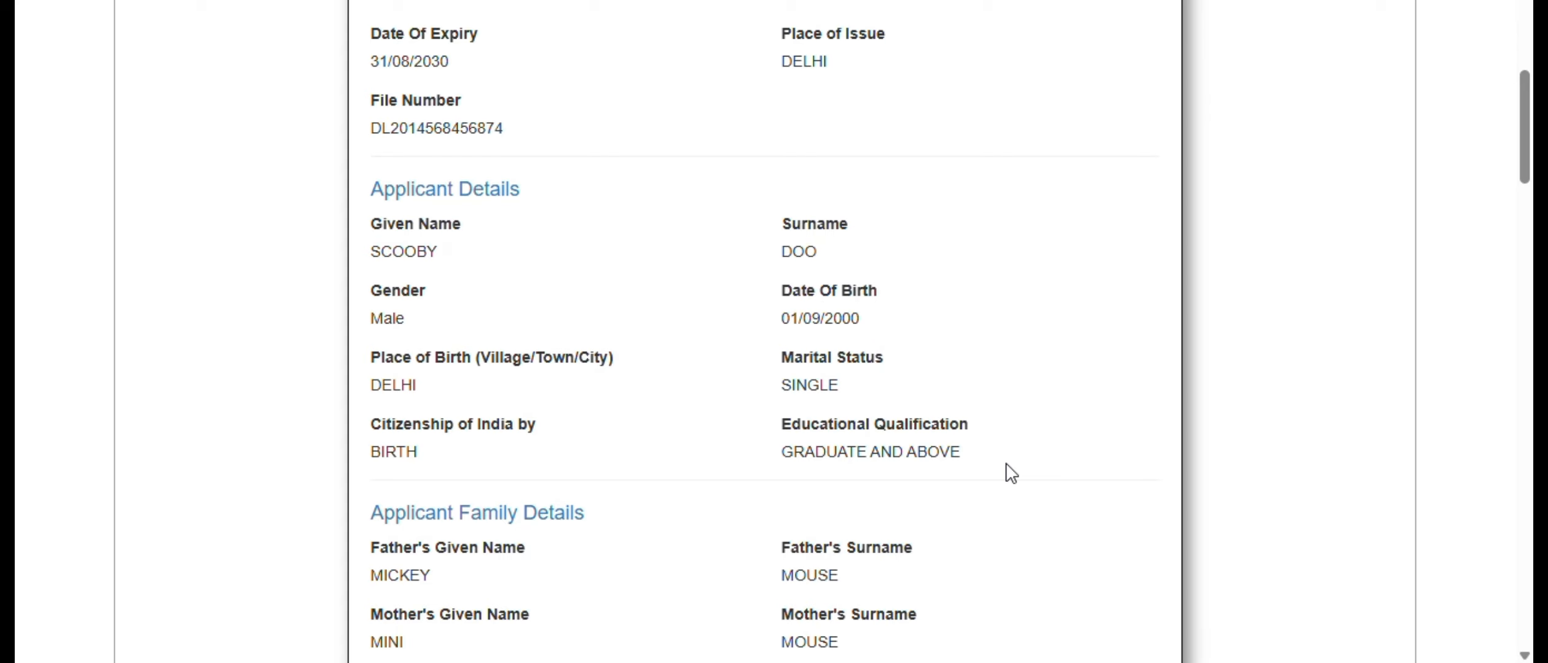
scroll(1011, 473, "down", 2)
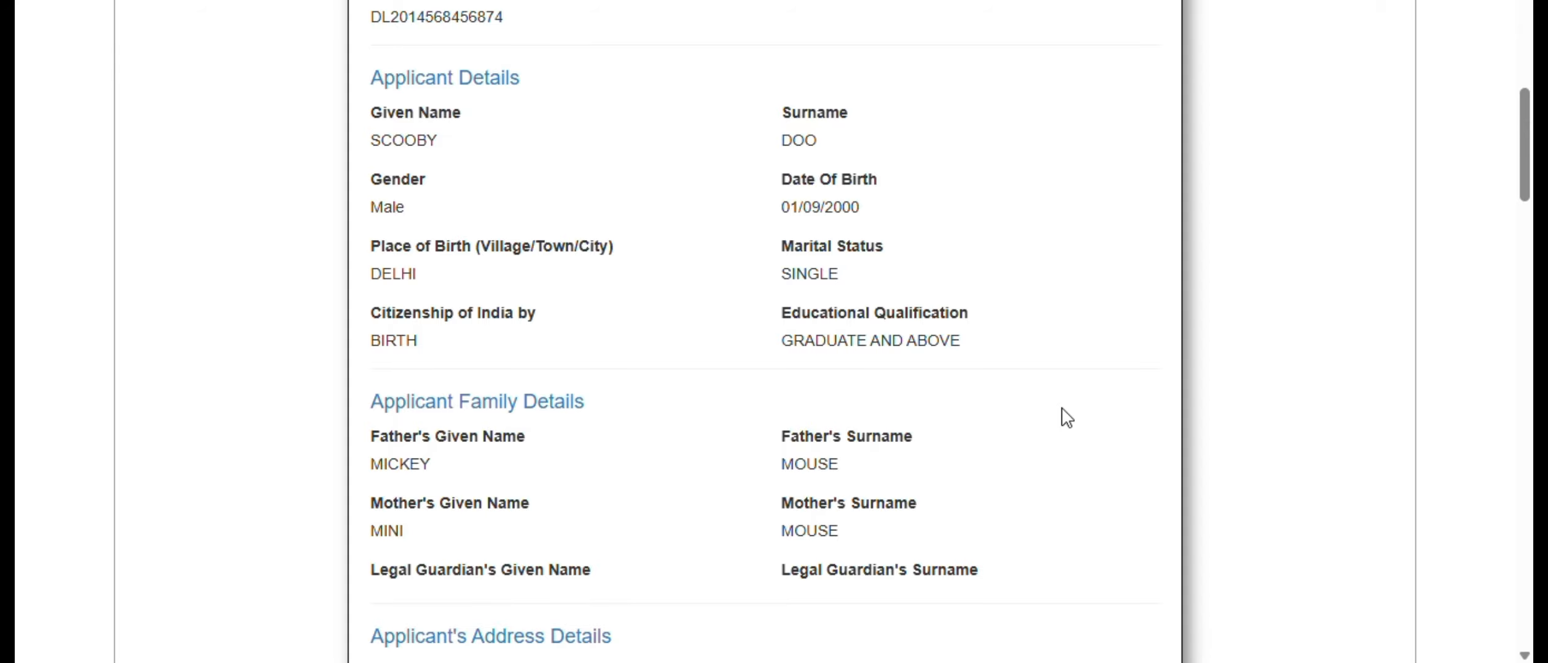
scroll(968, 297, "down", 3)
scroll(968, 298, "down", 6)
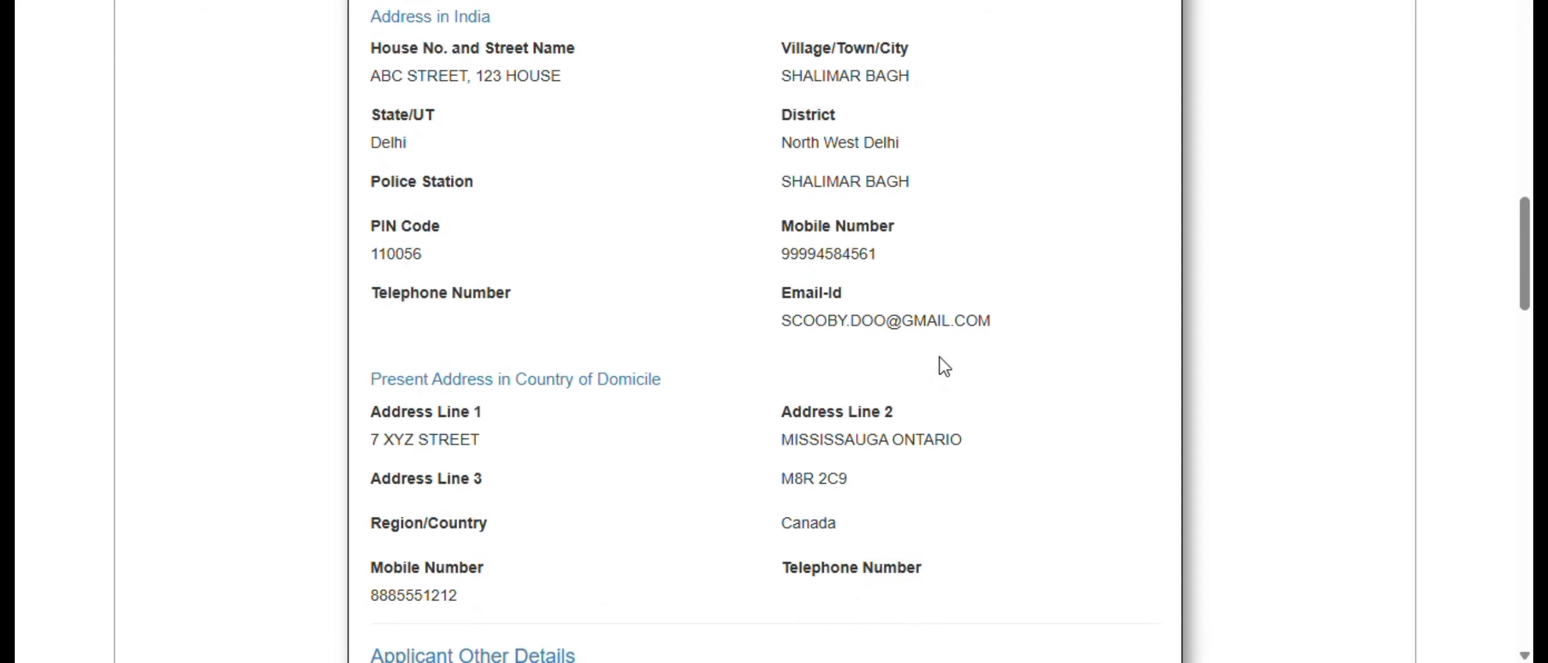
scroll(936, 362, "down", 14)
scroll(941, 357, "down", 8)
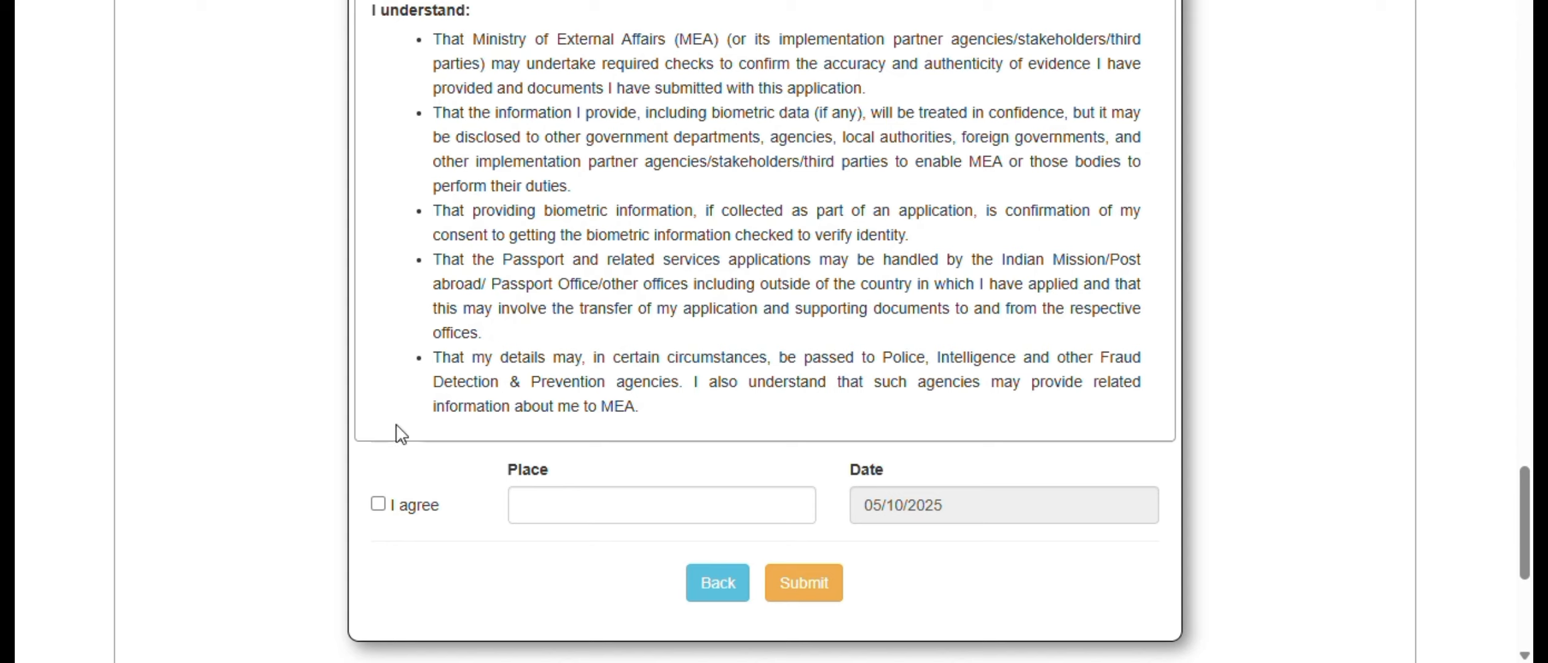
- Agree to the declaration and enter MISSISSAUGA as the place
left_click(378, 504)
left_click(602, 504)
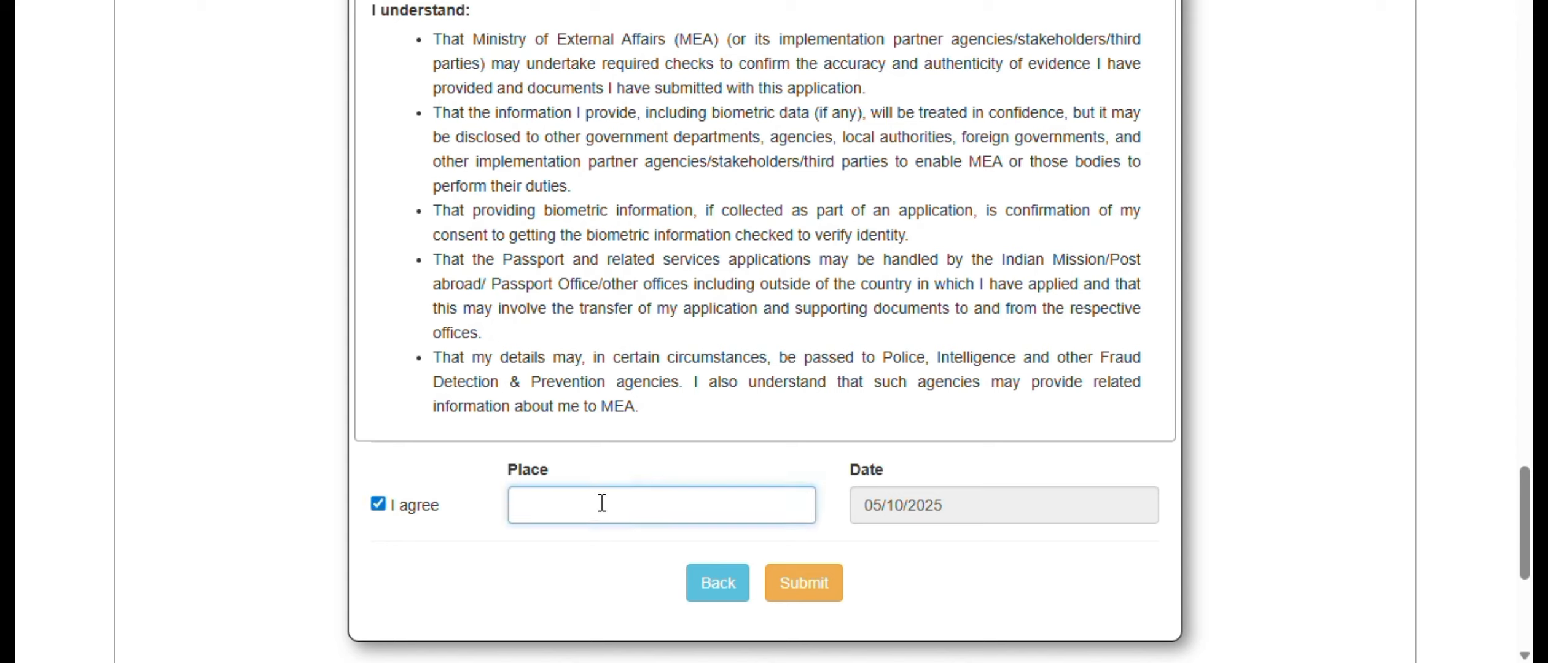
type("MISSISSAUGA")
- Submit the application, confirming that all details are correct, and highlight the line with the application reference number
left_click(817, 594)
left_click(815, 593)
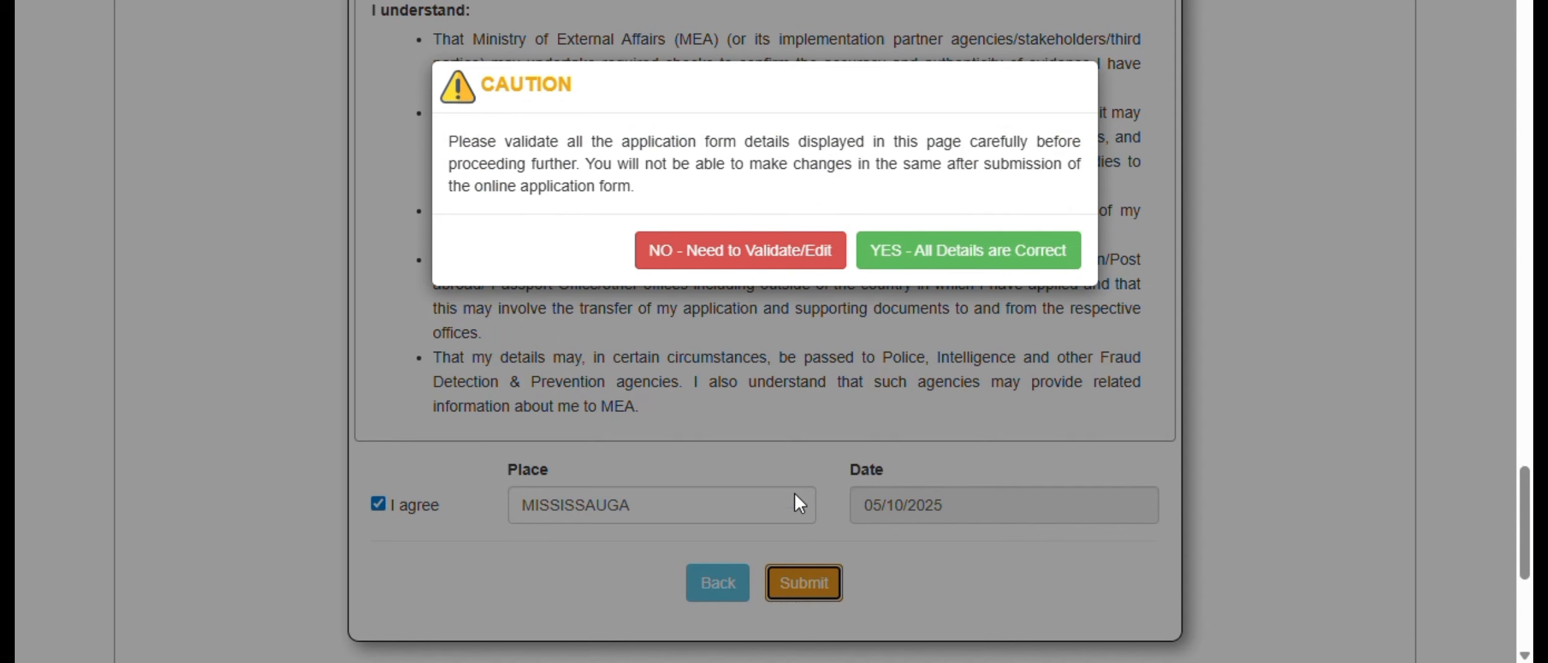
left_click(942, 266)
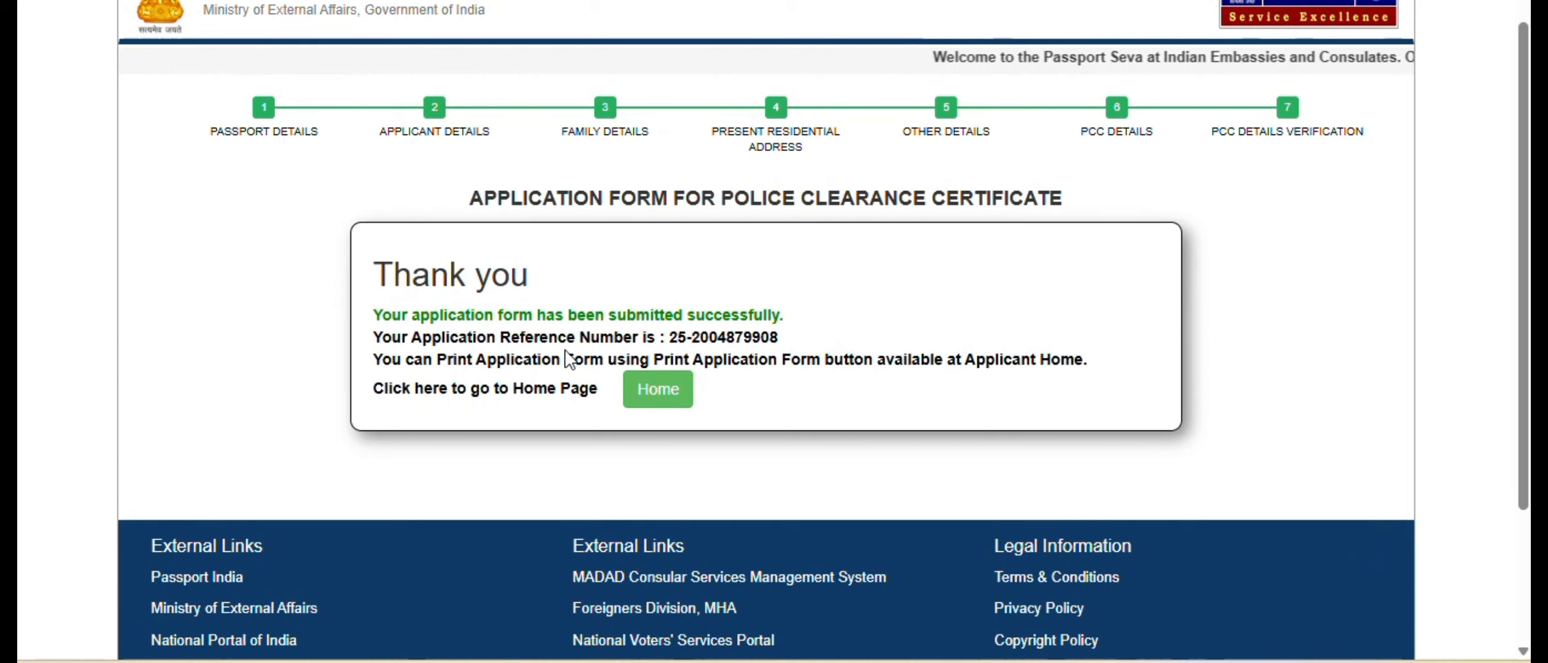
left_click_drag(374, 335, 777, 337)
left_click(673, 338)
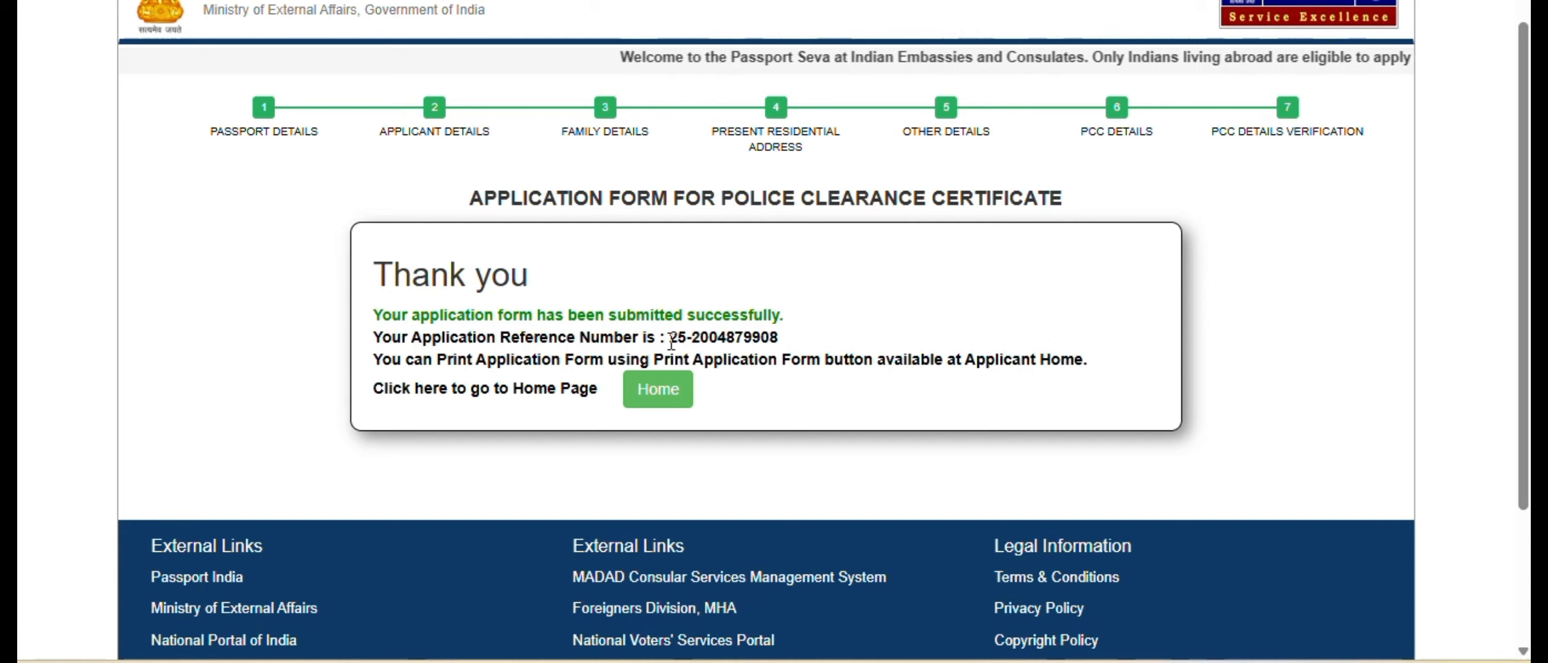
- Highlight the start of the application reference number, return to the applicant home page and locate the submitted Police Clearance Certificate application
left_click_drag(669, 337, 684, 338)
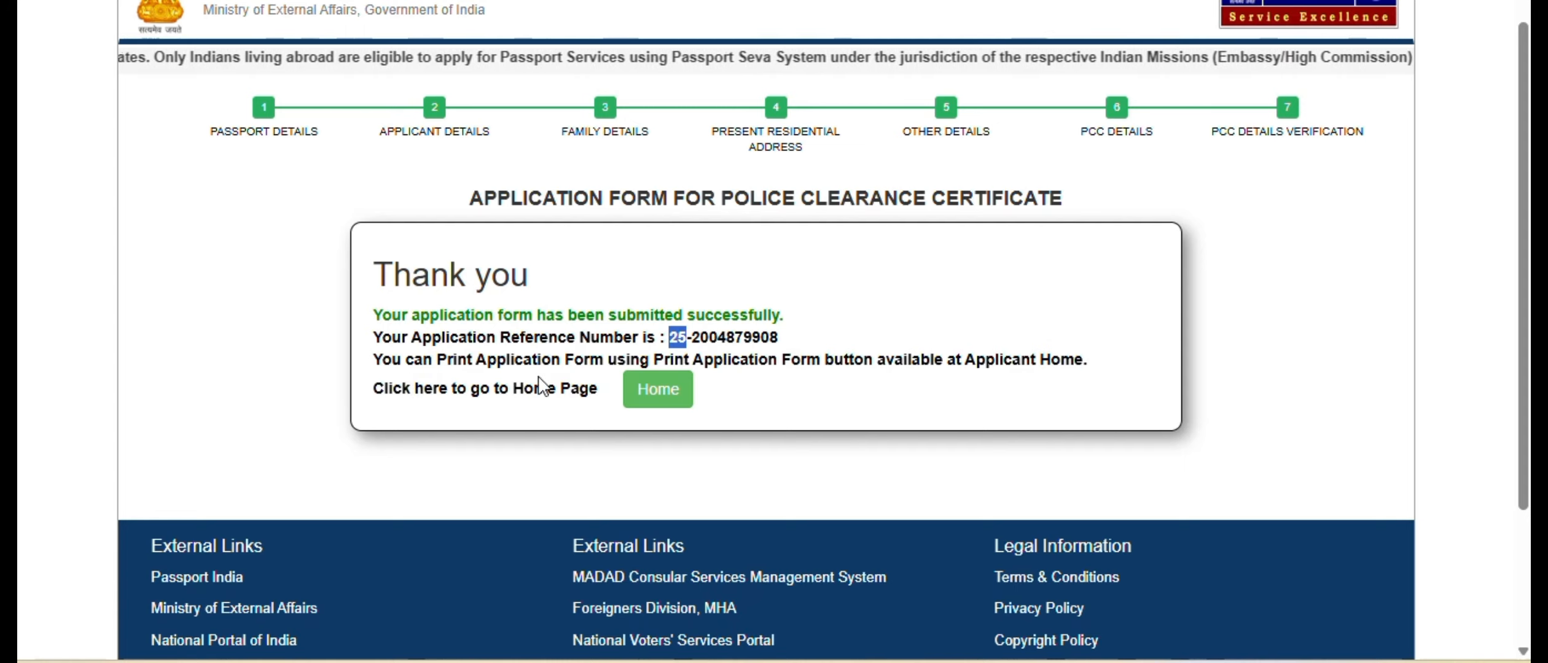
left_click(660, 393)
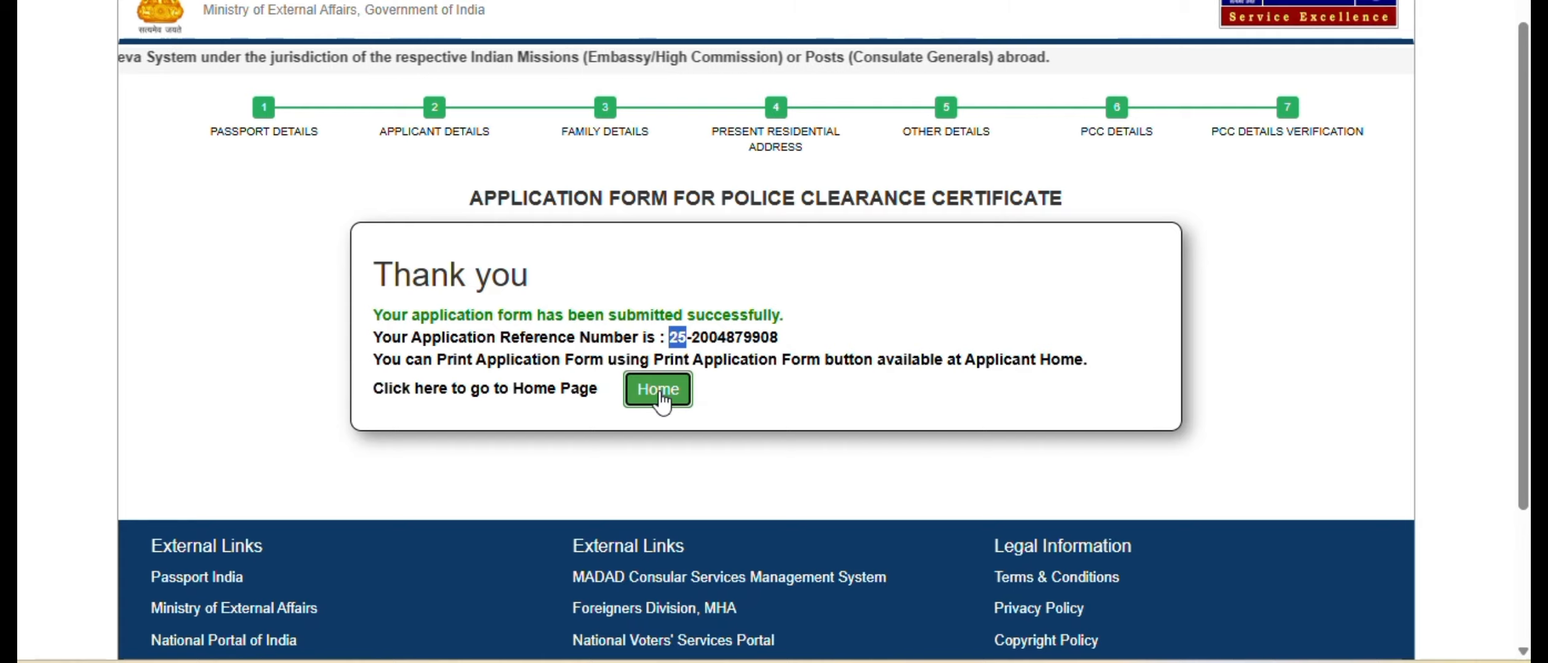
scroll(1312, 402, "down", 7)
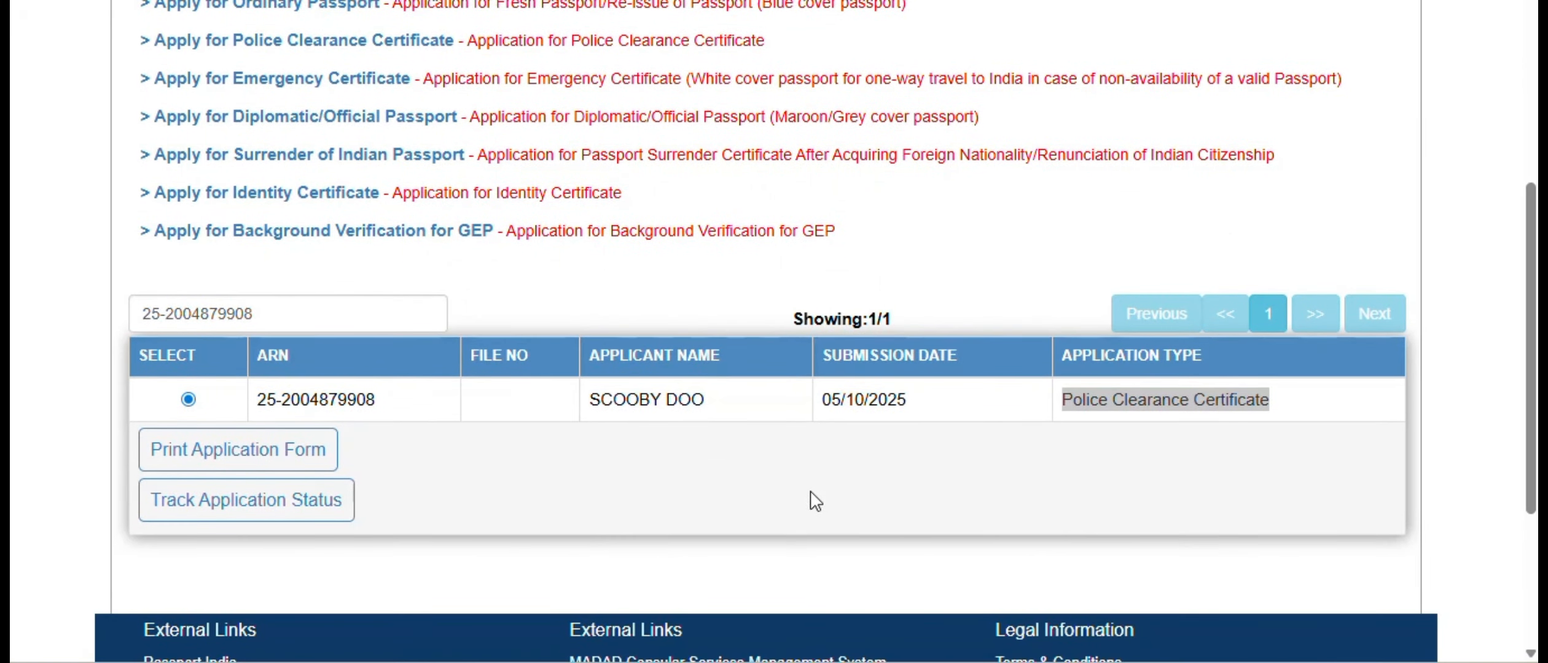
left_click(1058, 446)
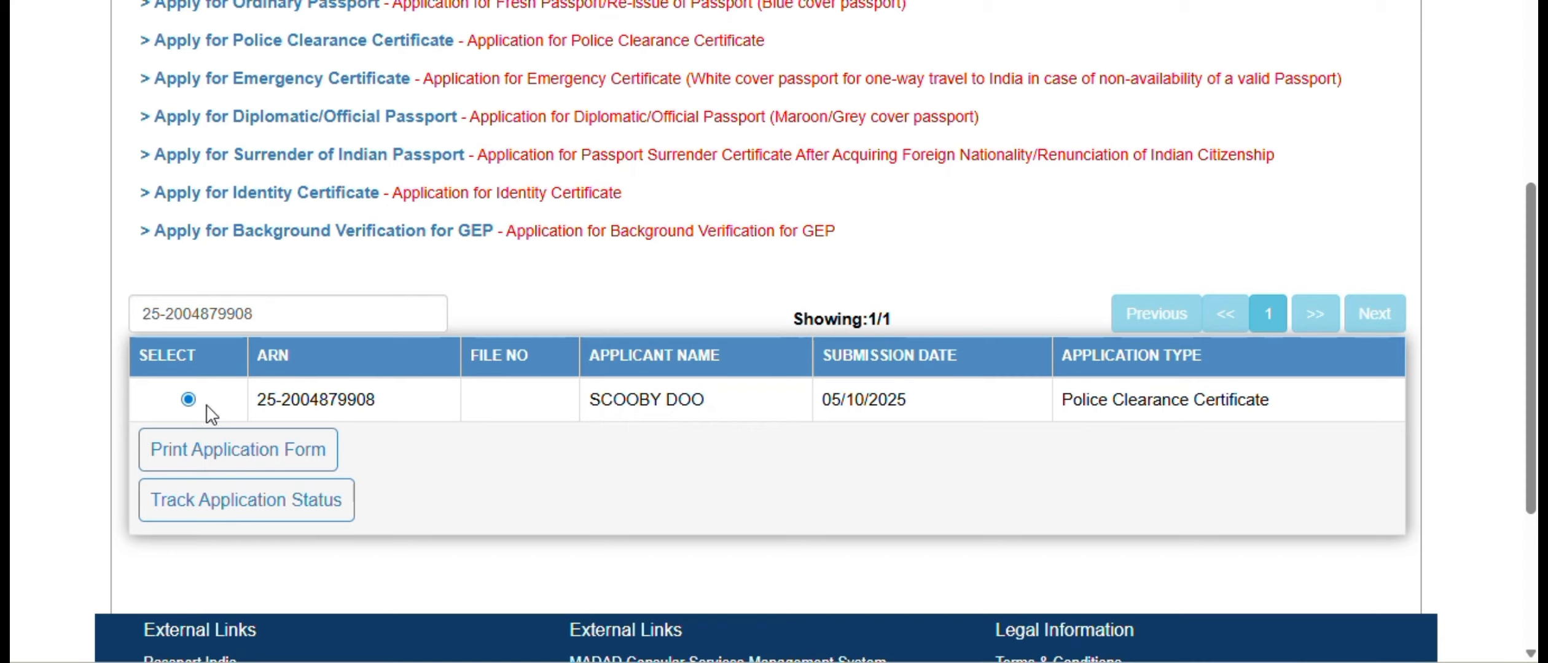
- Open the printable application form for the submitted Police Clearance Certificate application and view it from its beginning
left_click(257, 466)
scroll(951, 236, "up", 10)
scroll(951, 236, "up", 8)
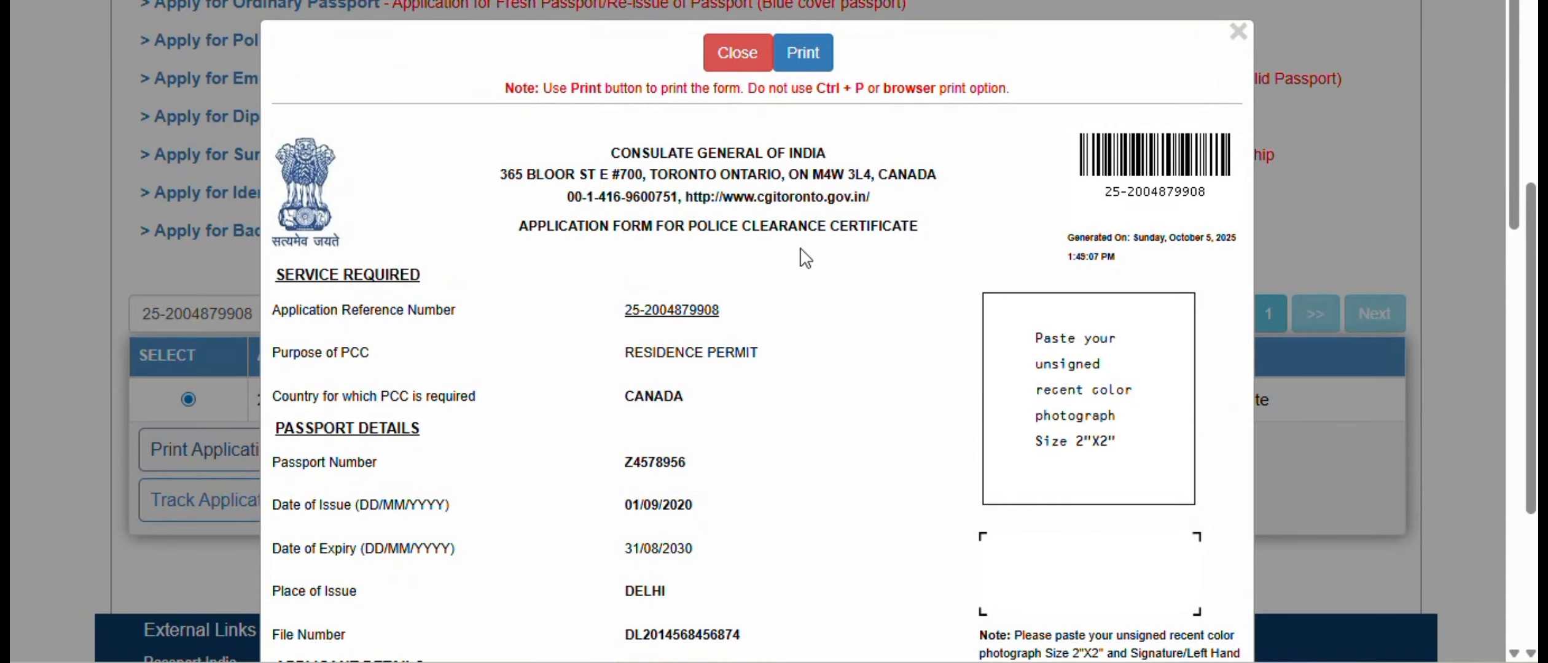
- Open the form for printing, check the available destinations including Save as PDF, and cancel the print dialog without saving
left_click(809, 61)
left_click(708, 40)
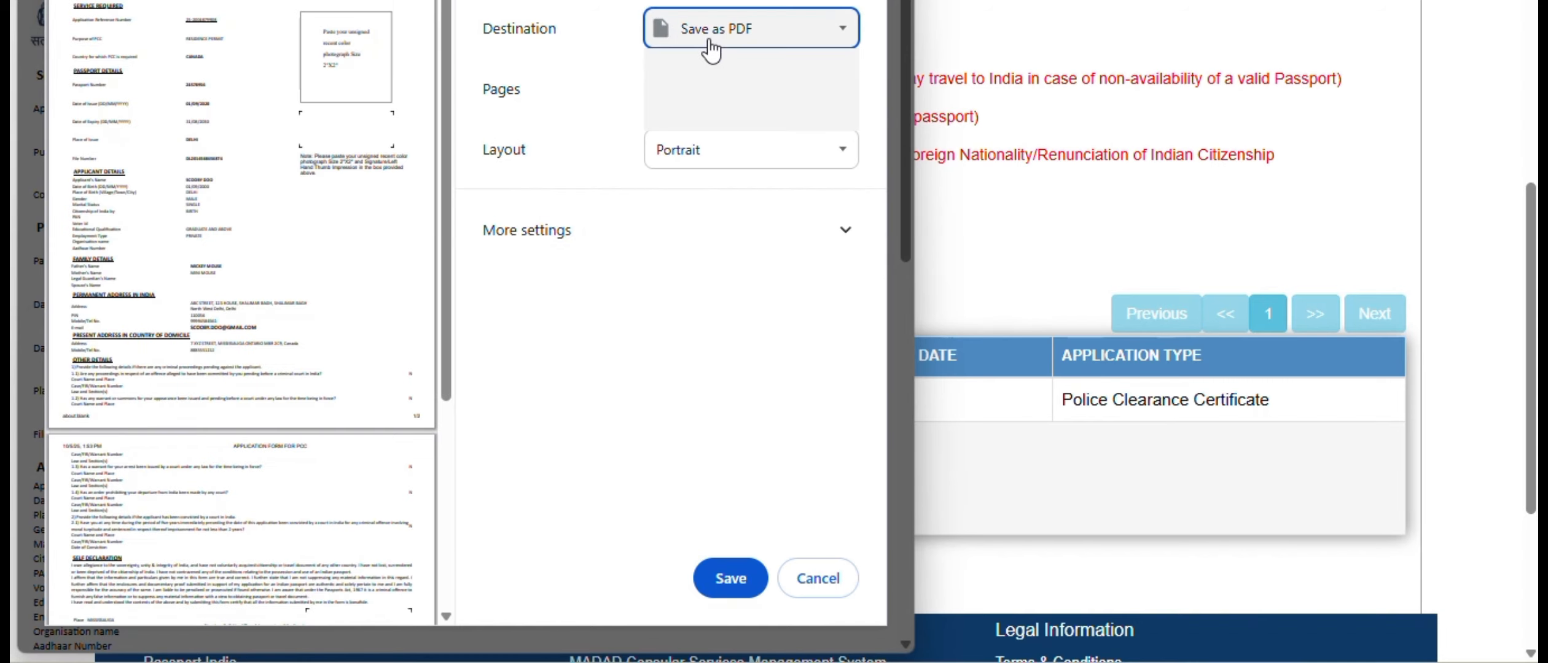
left_click(735, 93)
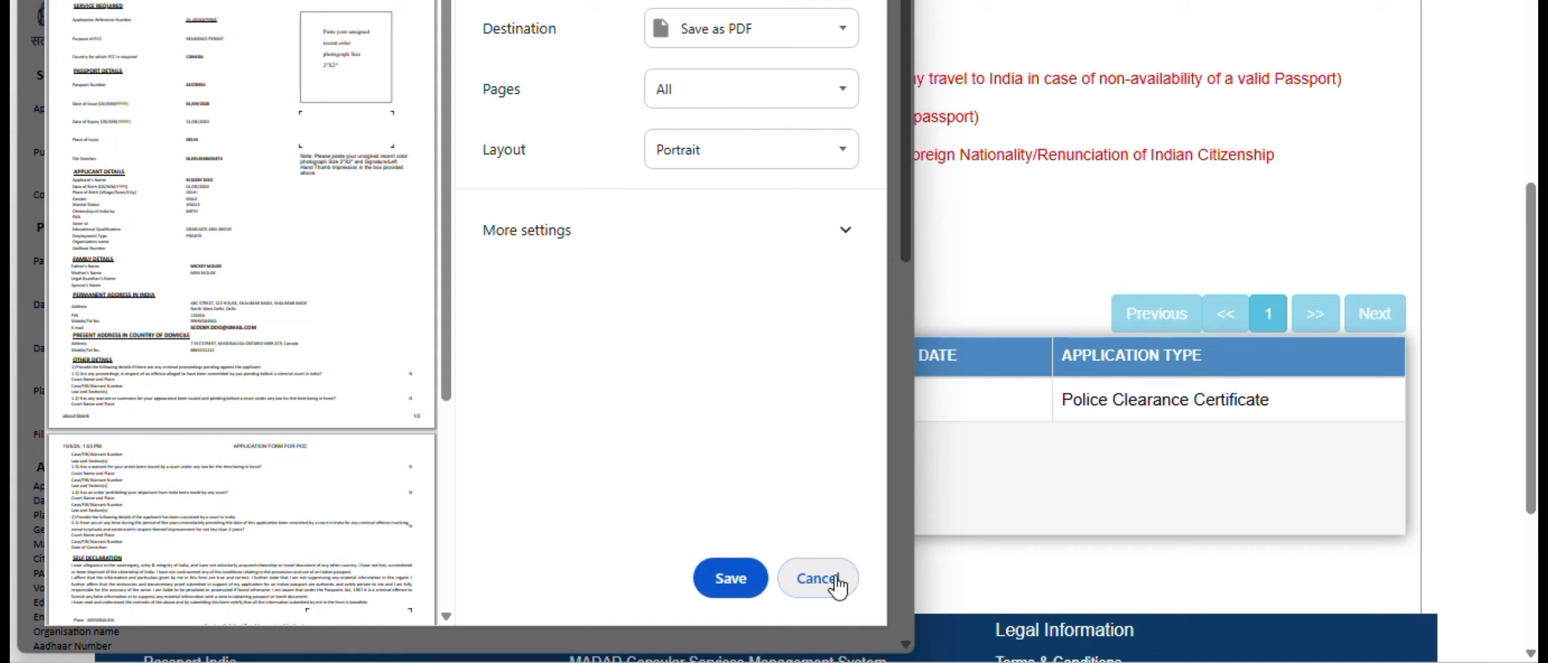
left_click(818, 579)
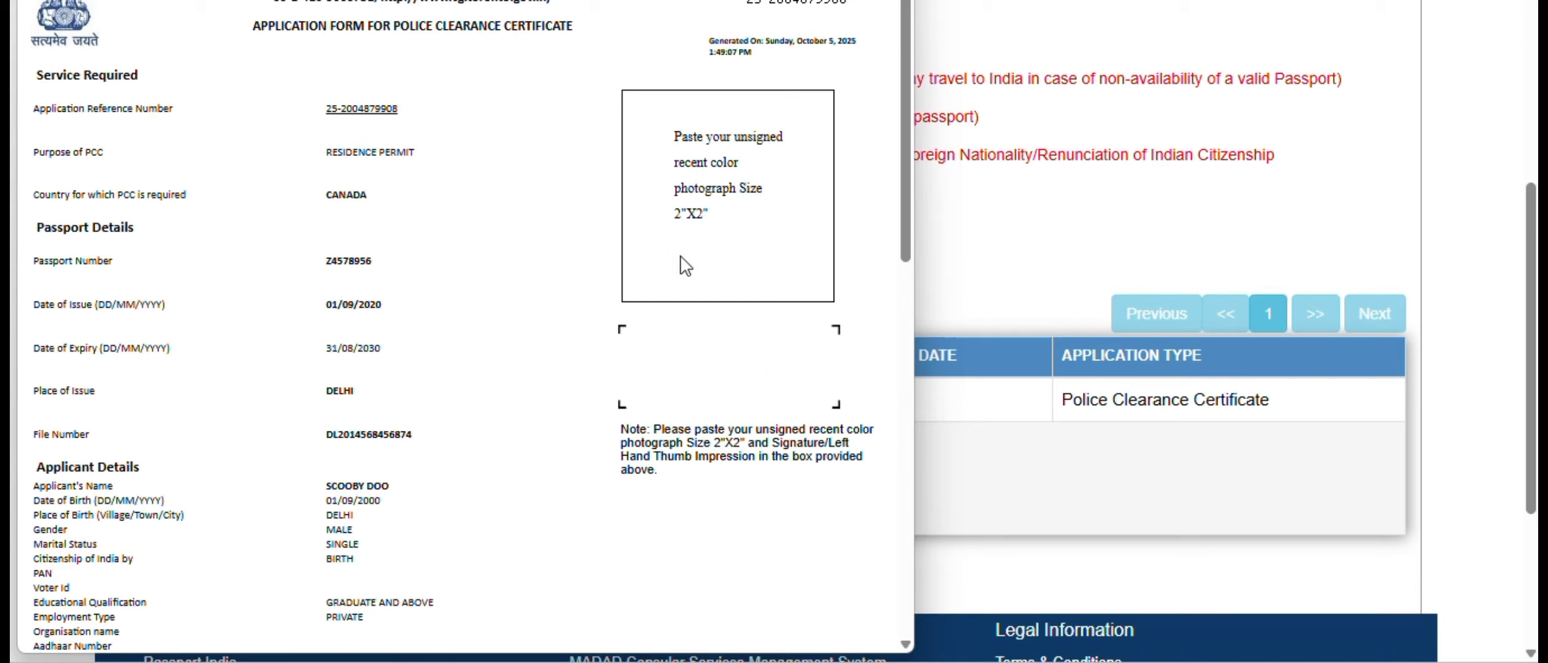
- Review the printable form from the passport, applicant, family and address details through to the self declaration and signature box
scroll(784, 355, "down", 3)
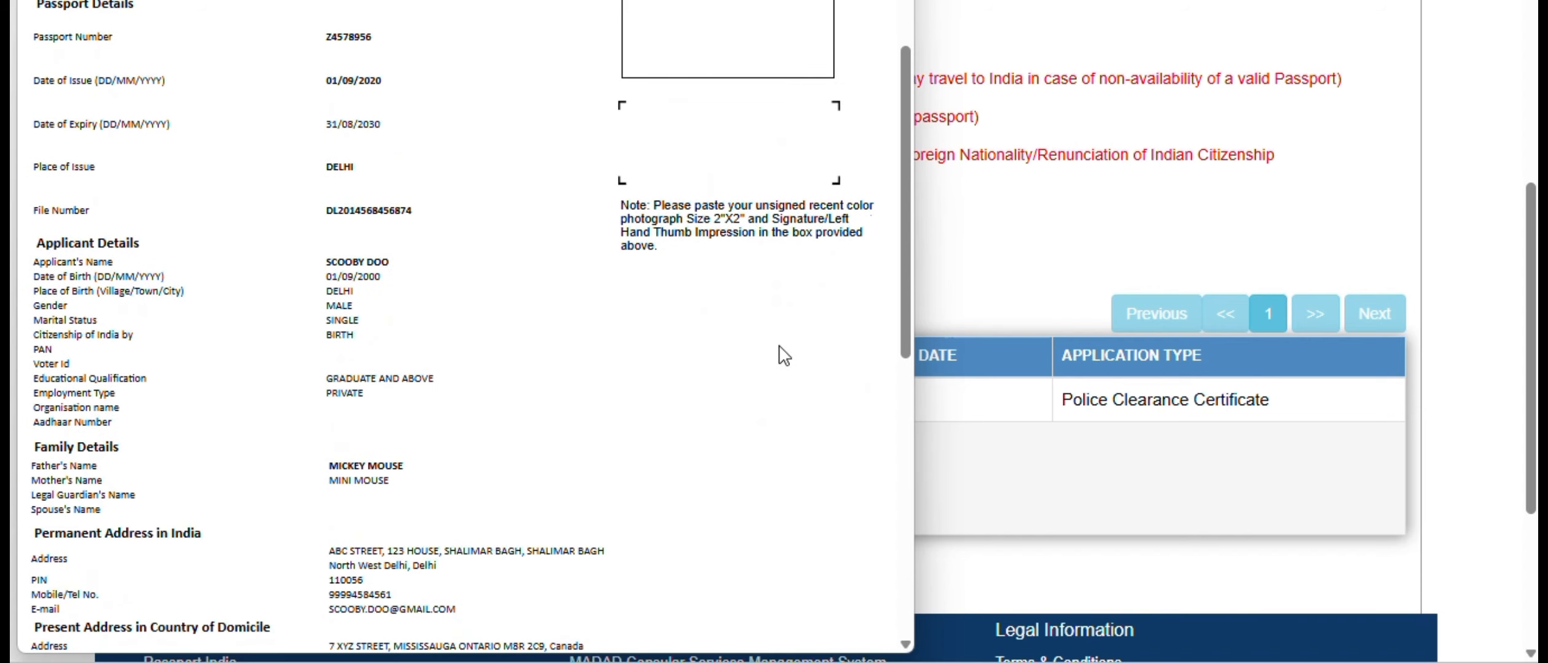
scroll(783, 355, "down", 8)
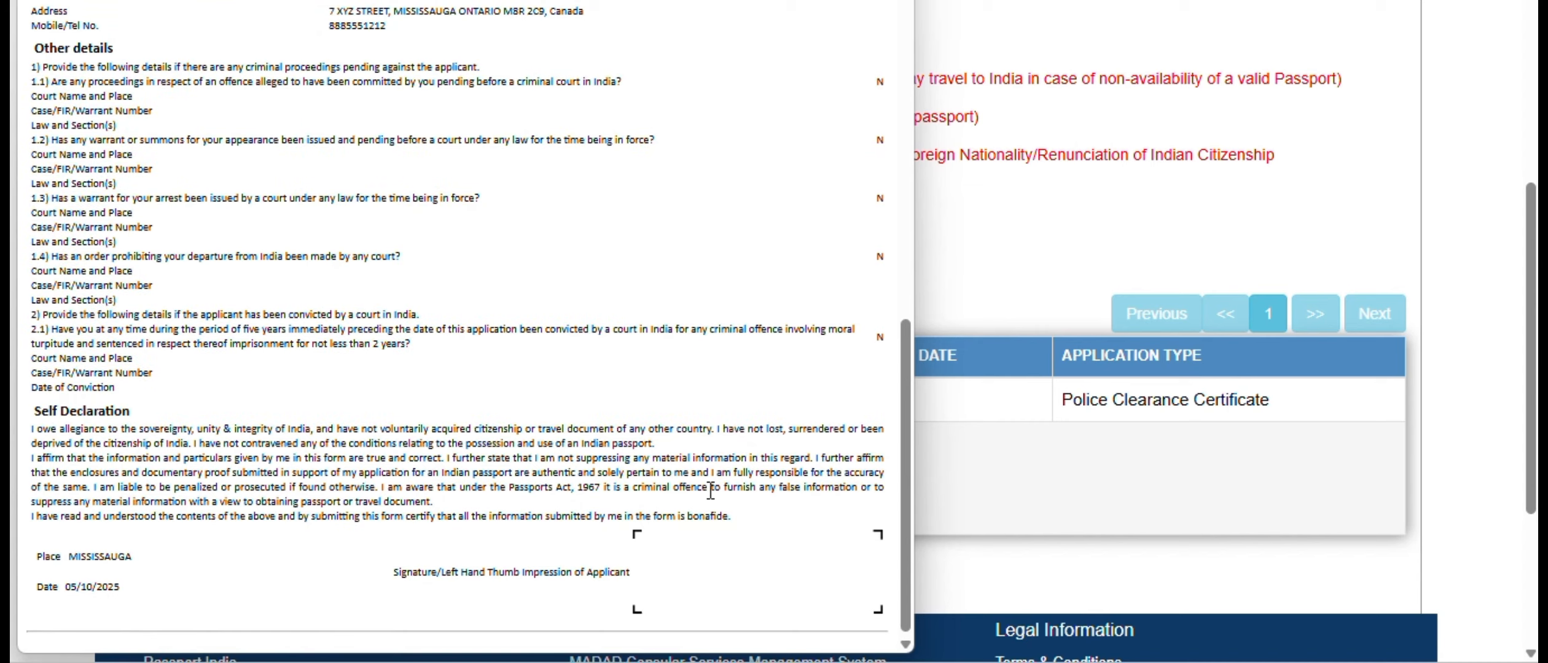
scroll(711, 491, "up", 11)
scroll(713, 493, "down", 7)
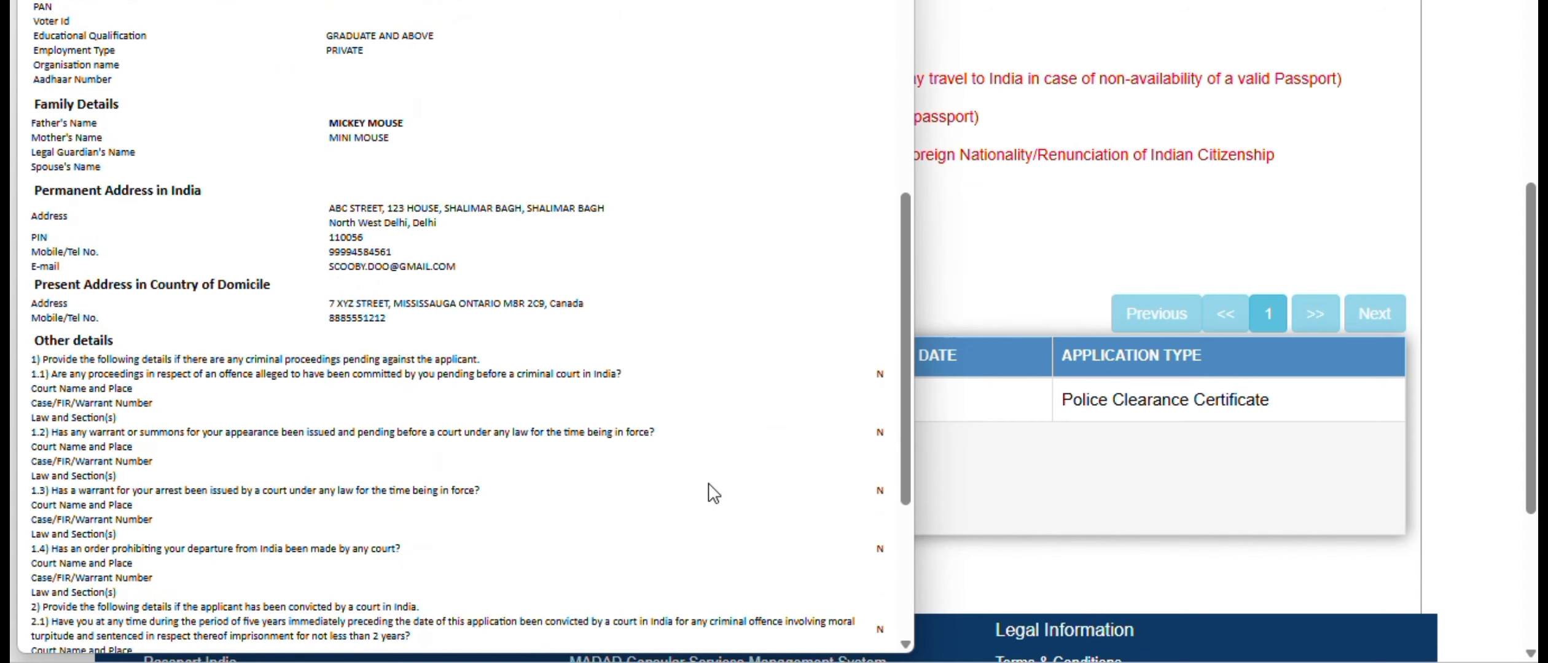
scroll(713, 494, "down", 5)
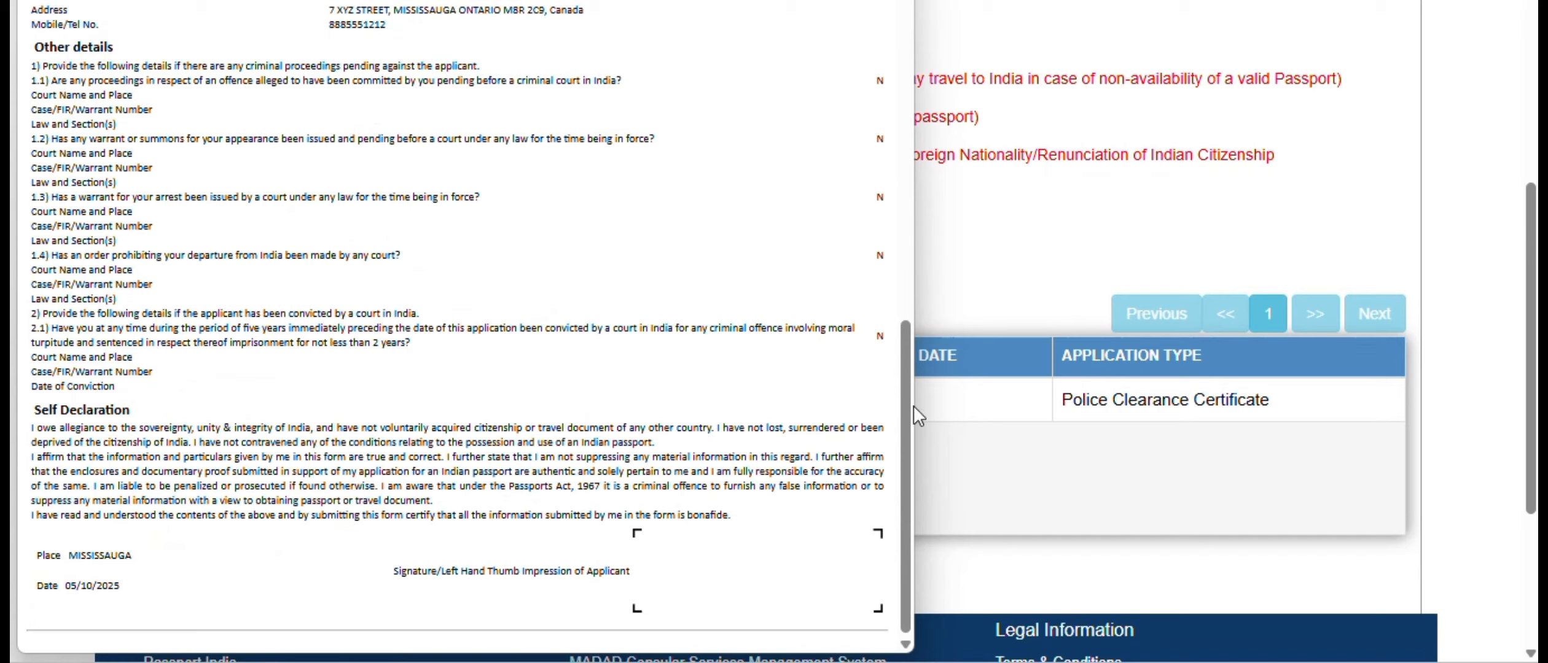